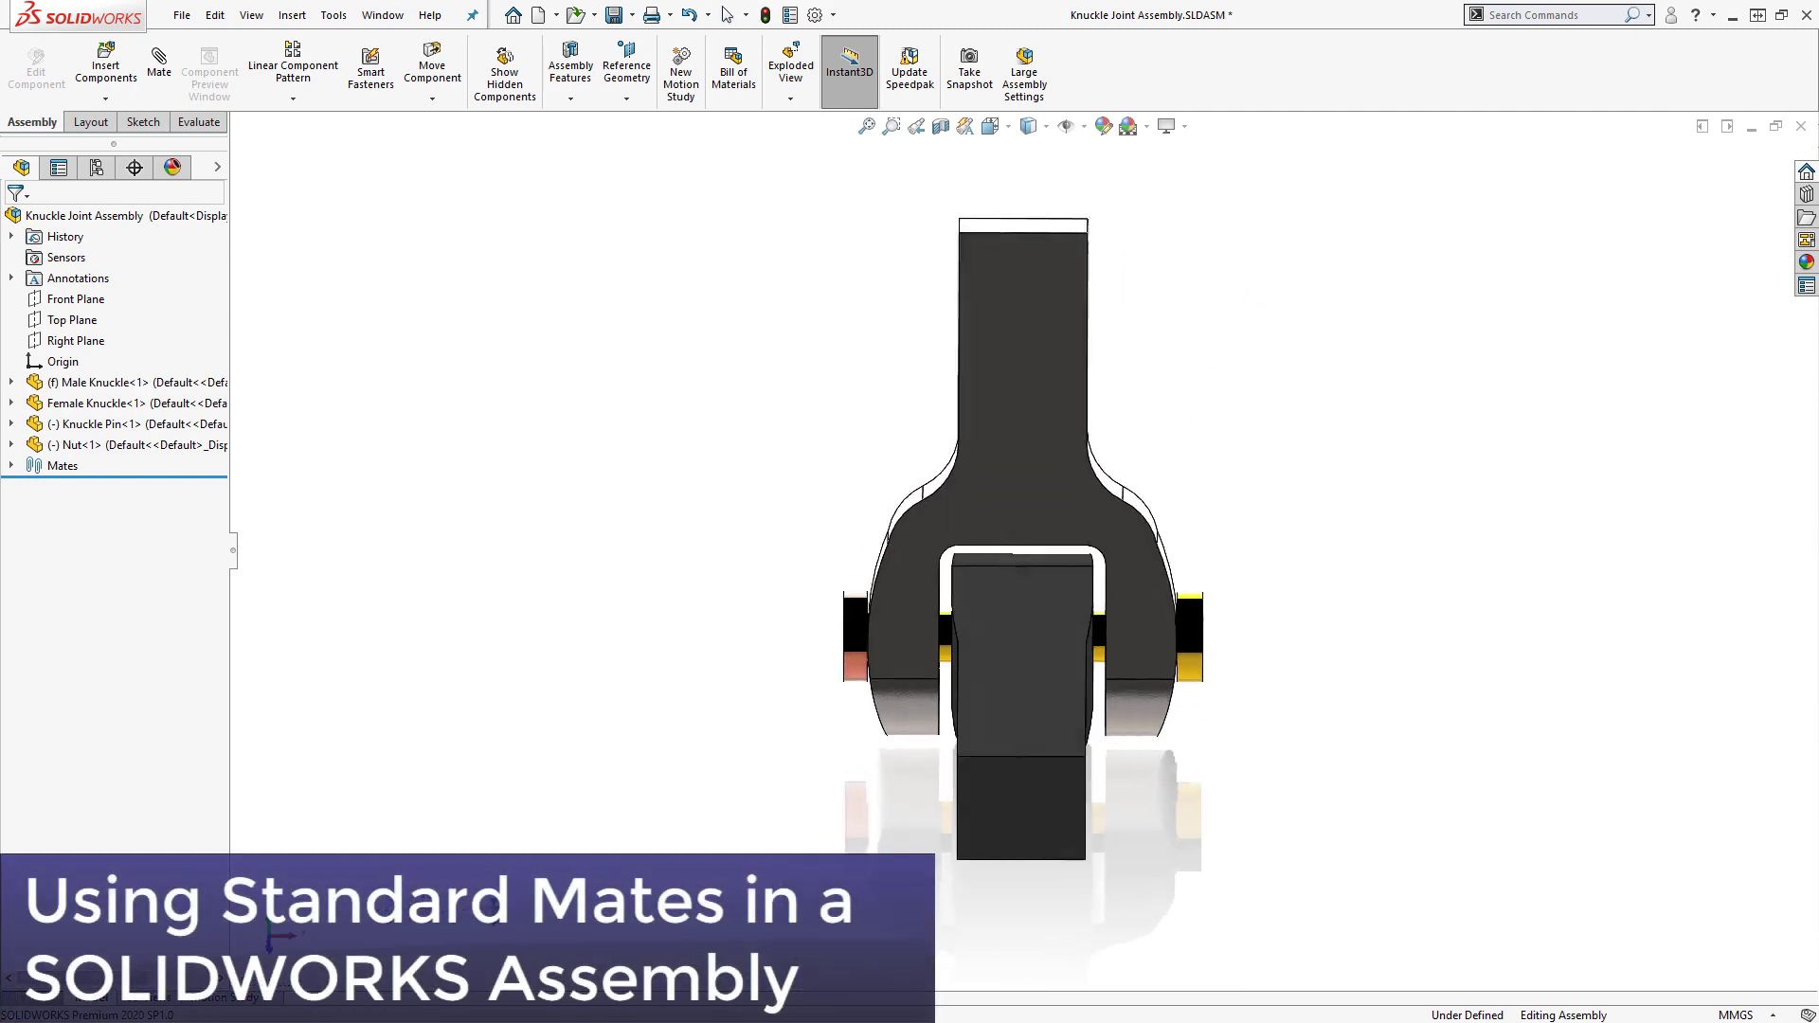
Spin the completed knuckle joint to view it from around
middle_drag(658, 914, 1263, 929)
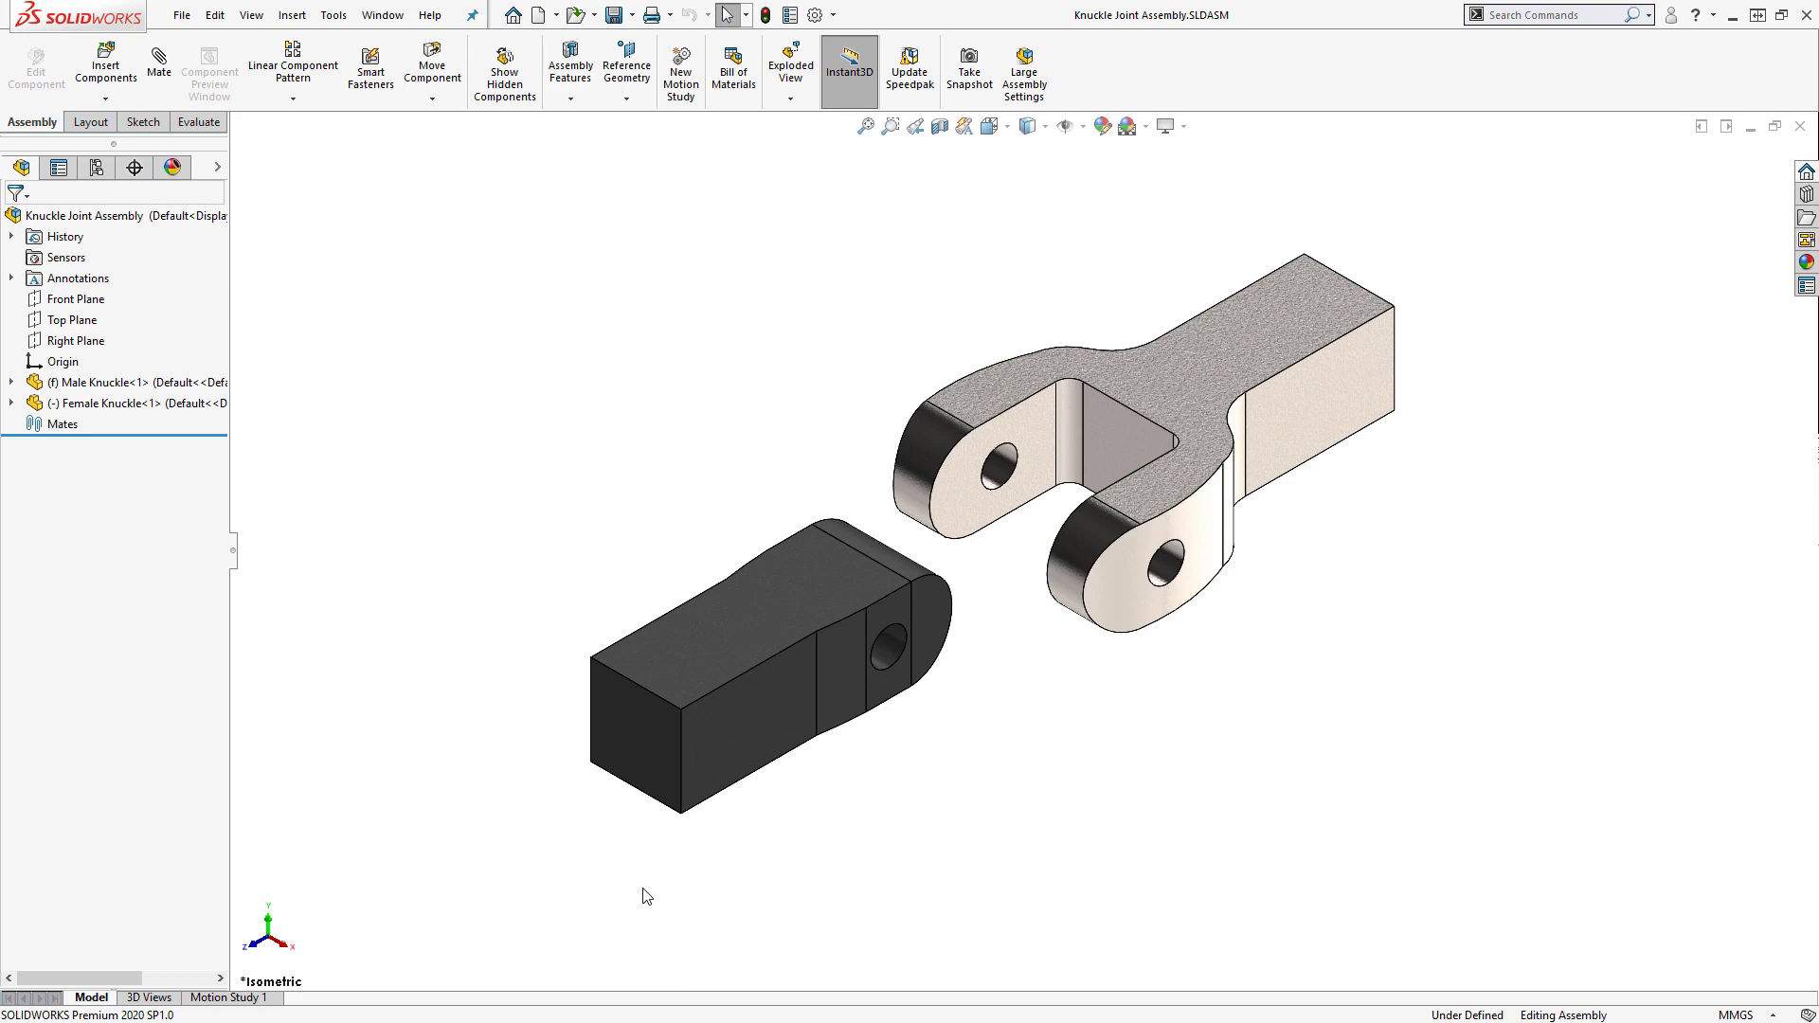
Show the two separate knuckles in isometric view and start a new mate
middle_drag(646, 896, 1411, 875)
key(ctrl+7)
click(159, 66)
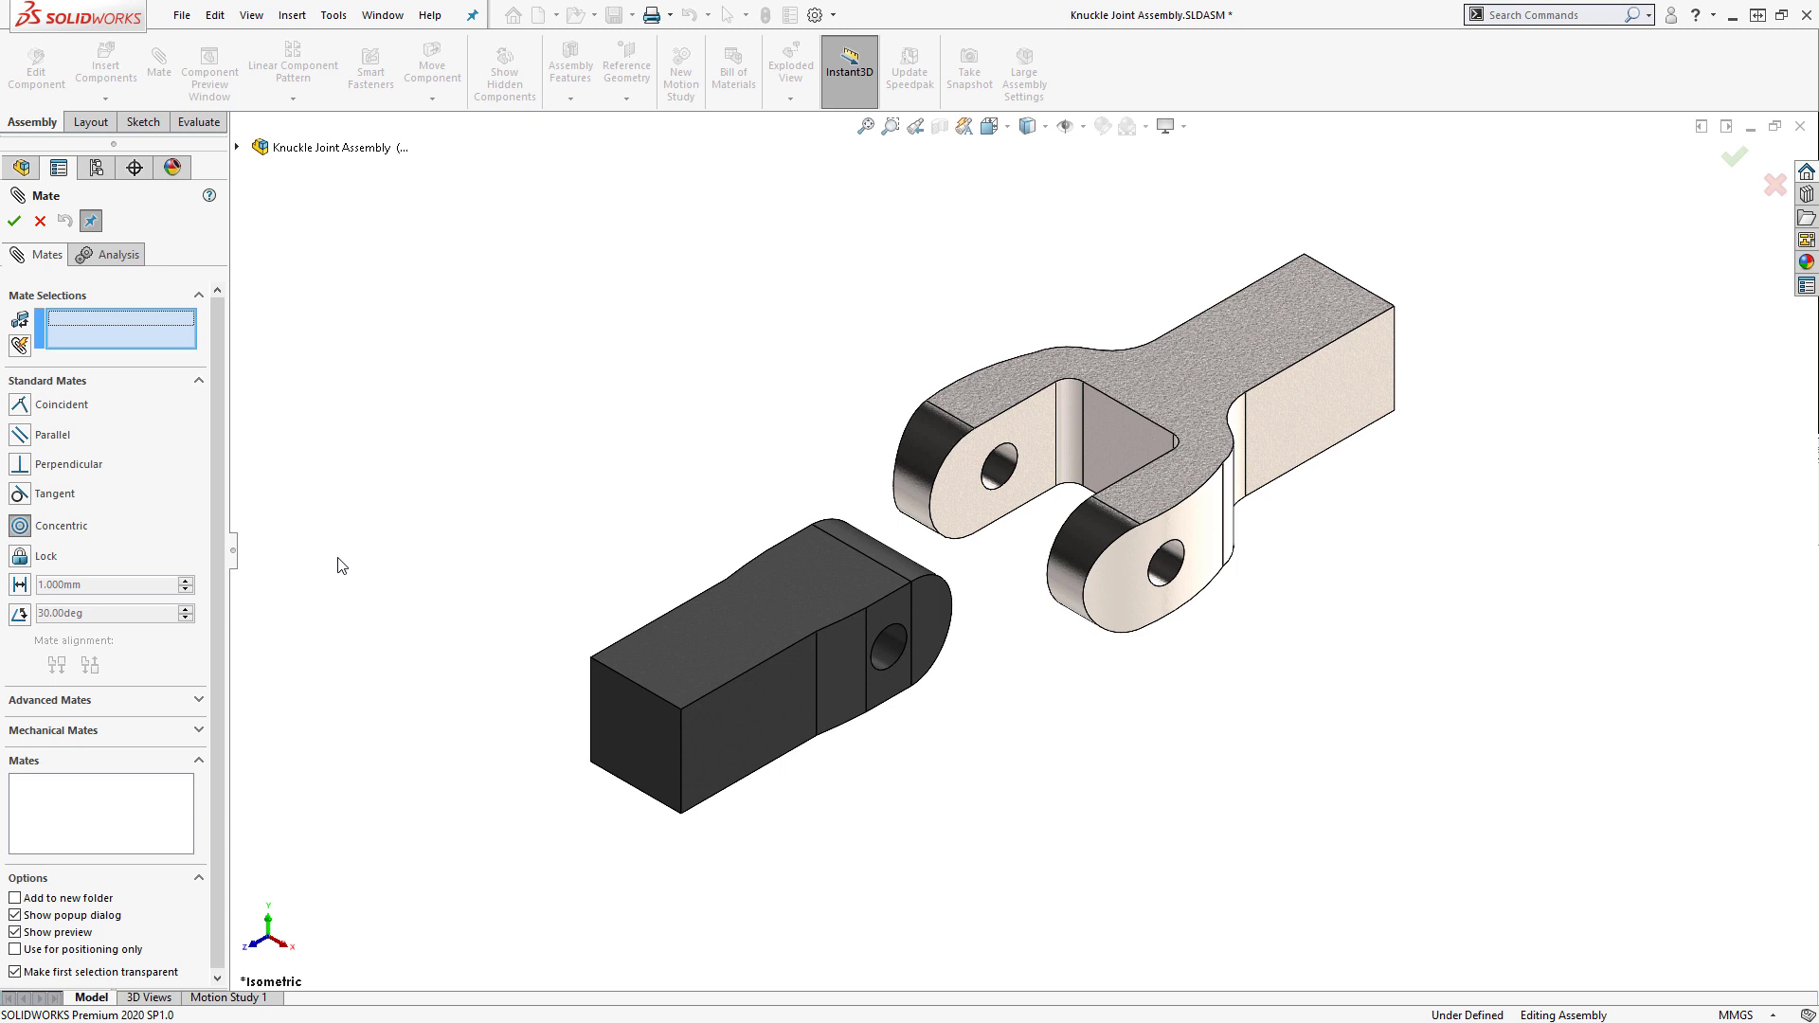
Make the male and female knuckle holes concentric, then swing the female knuckle around the axis
click(882, 648)
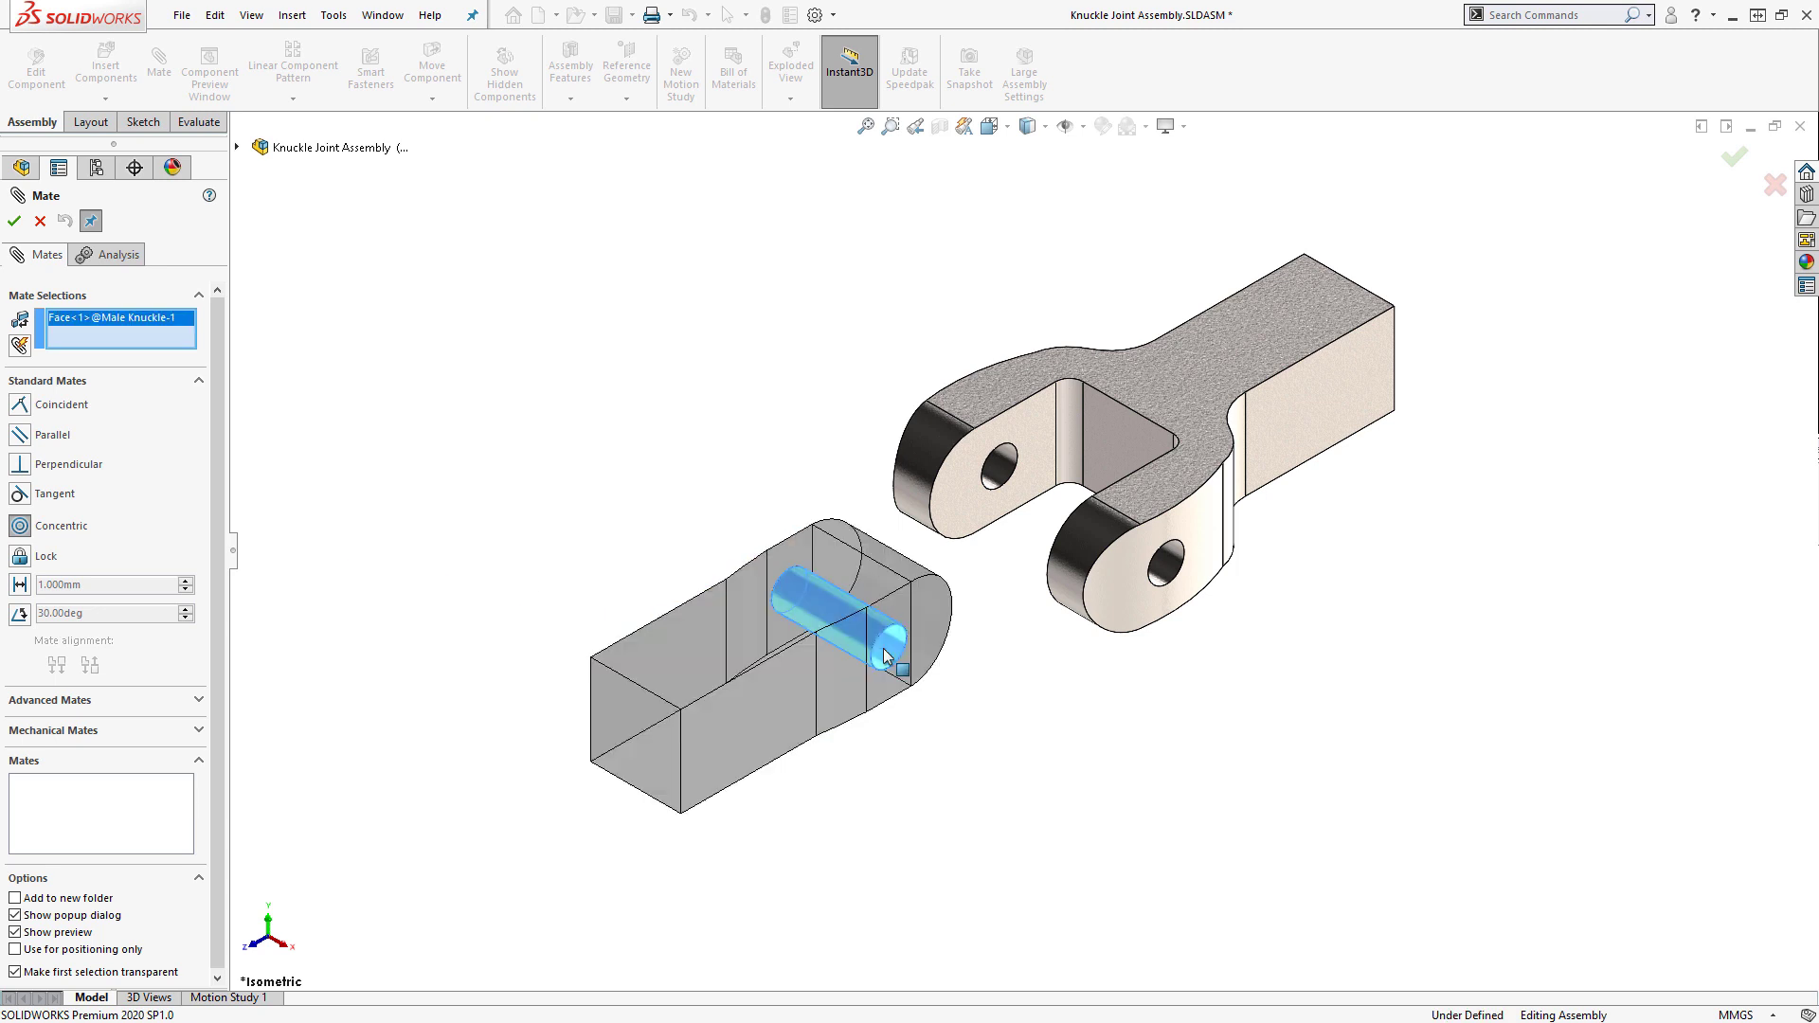
click(999, 470)
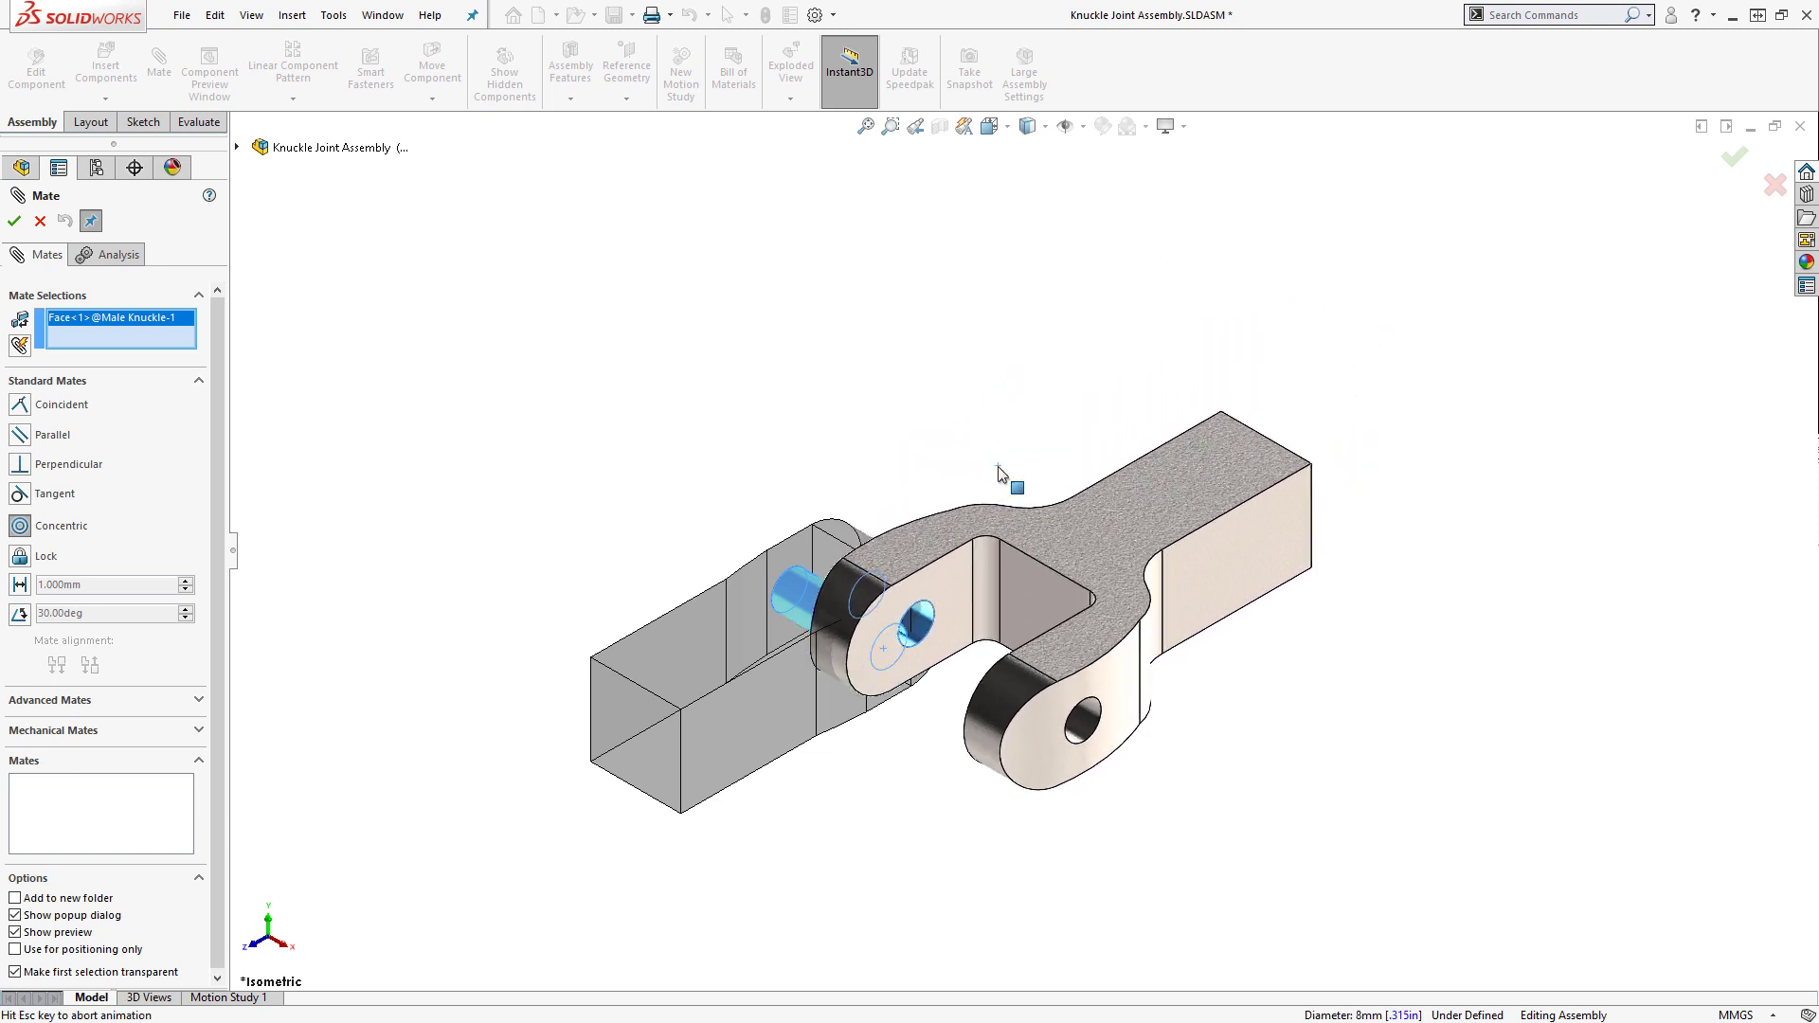
click(15, 222)
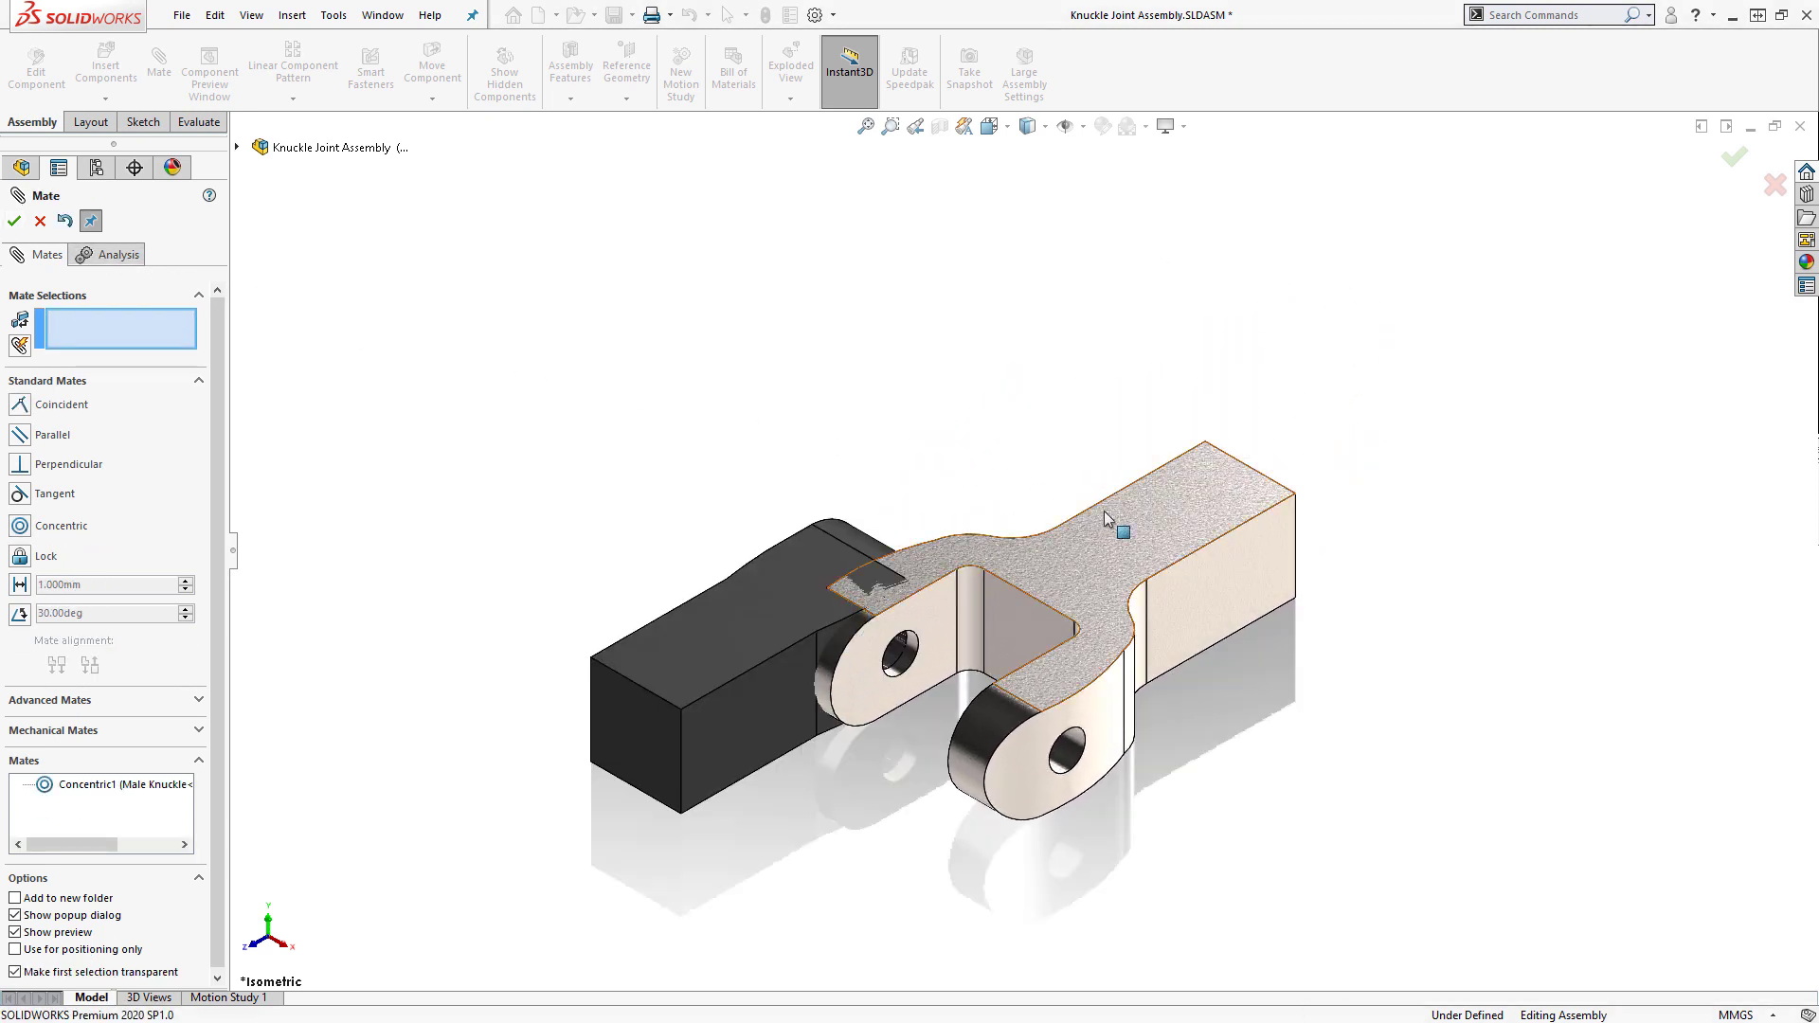
drag(1112, 512, 1050, 435)
Lock rotation on Concentric1 and test it, then clear the Lock rotation option again
click(149, 785)
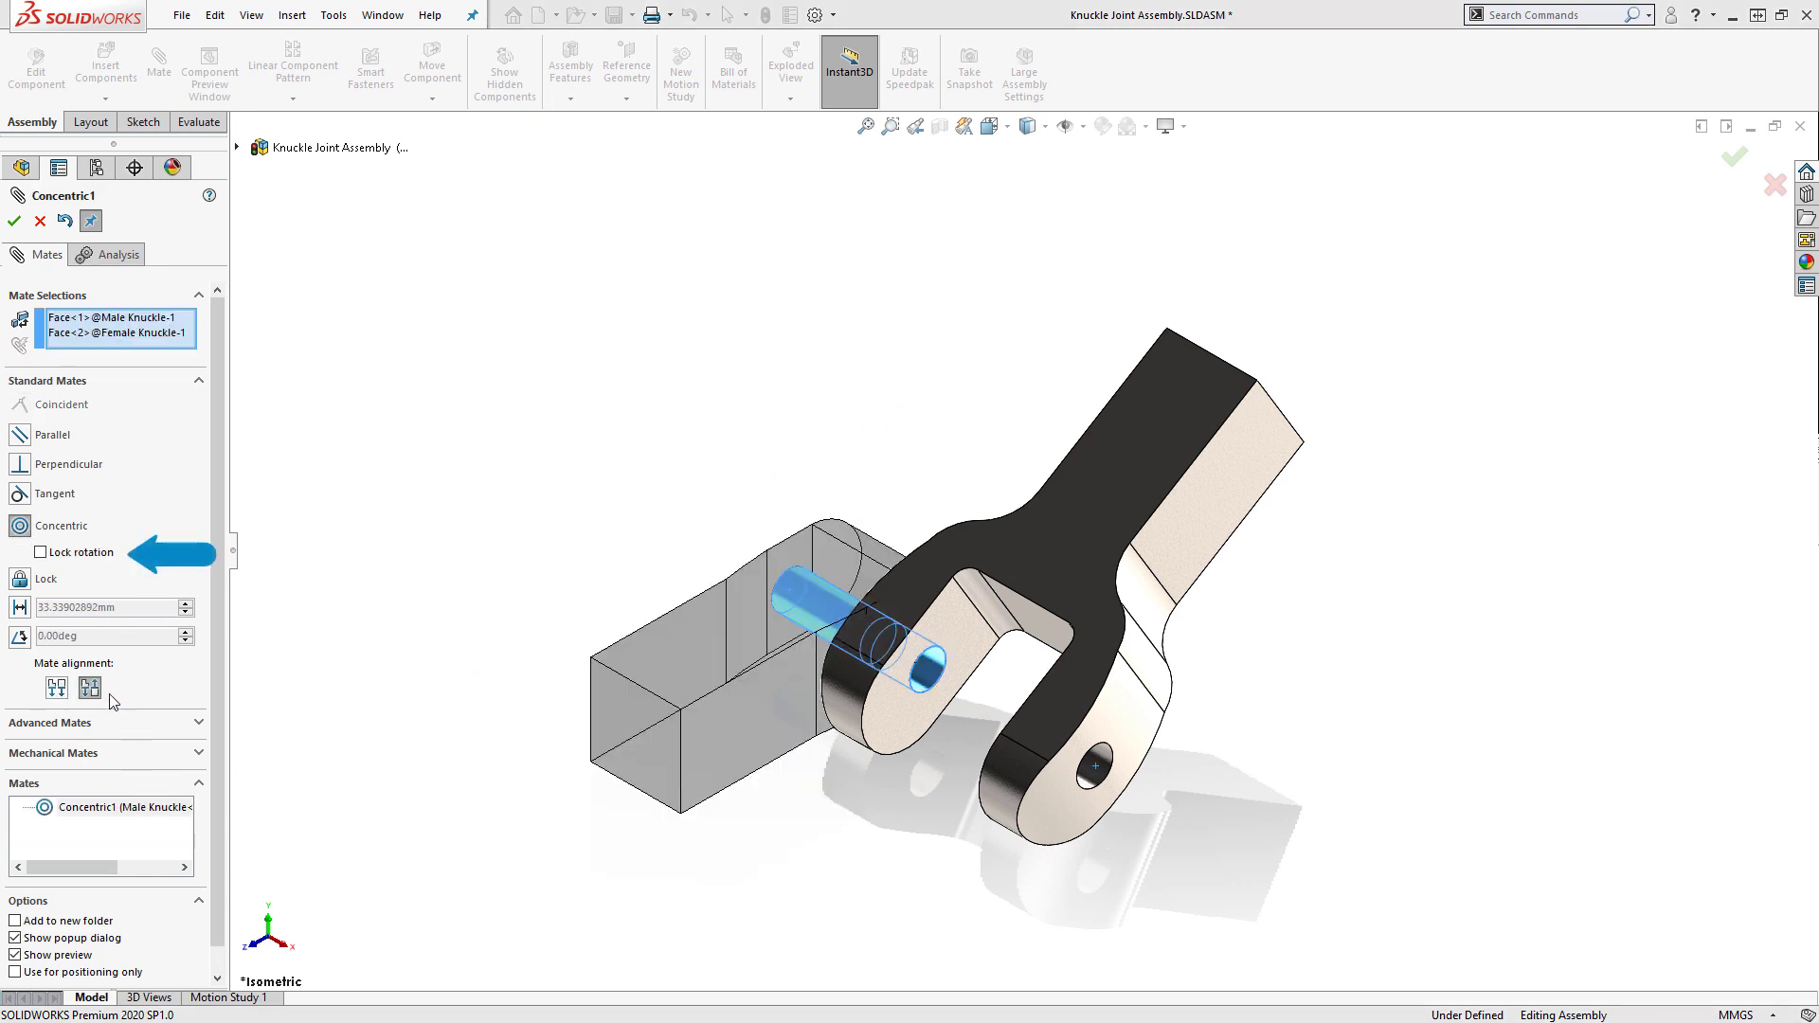
click(40, 553)
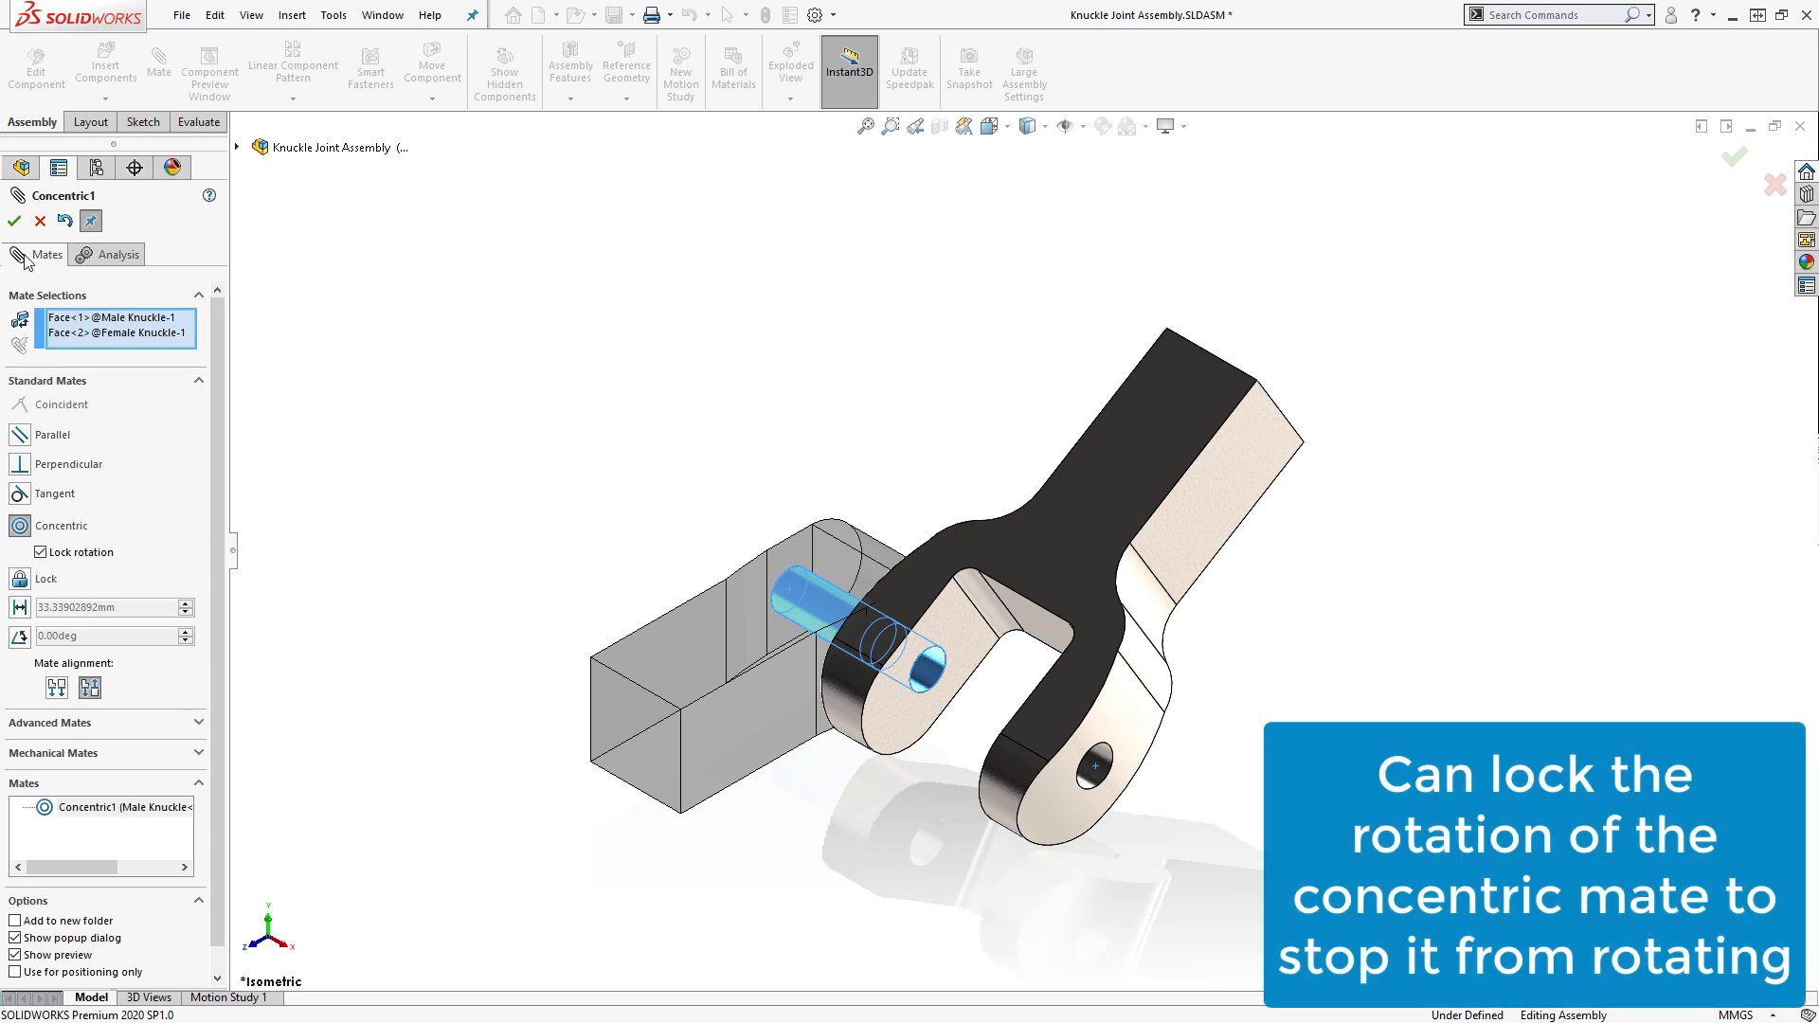
click(14, 222)
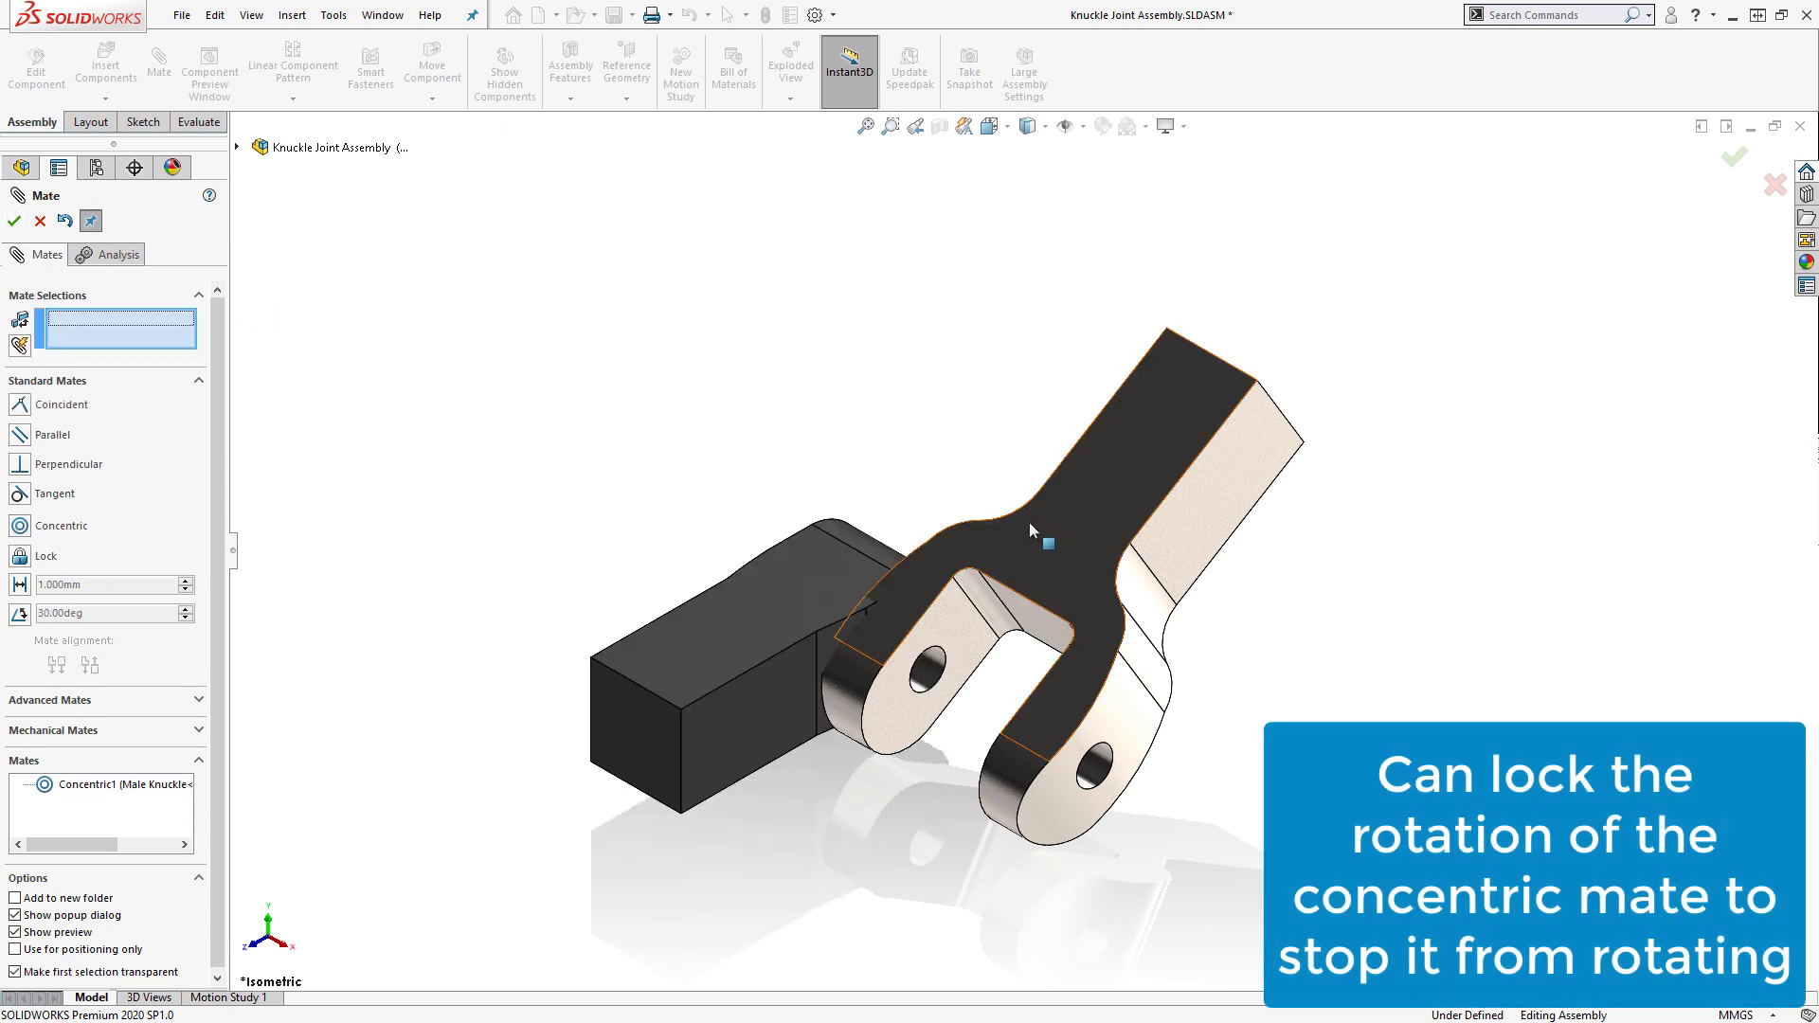
mouse_move(1023, 520)
mouse_down()
mouse_move(838, 437)
mouse_move(1107, 595)
mouse_move(685, 390)
mouse_move(1043, 513)
mouse_up()
click(163, 785)
click(41, 553)
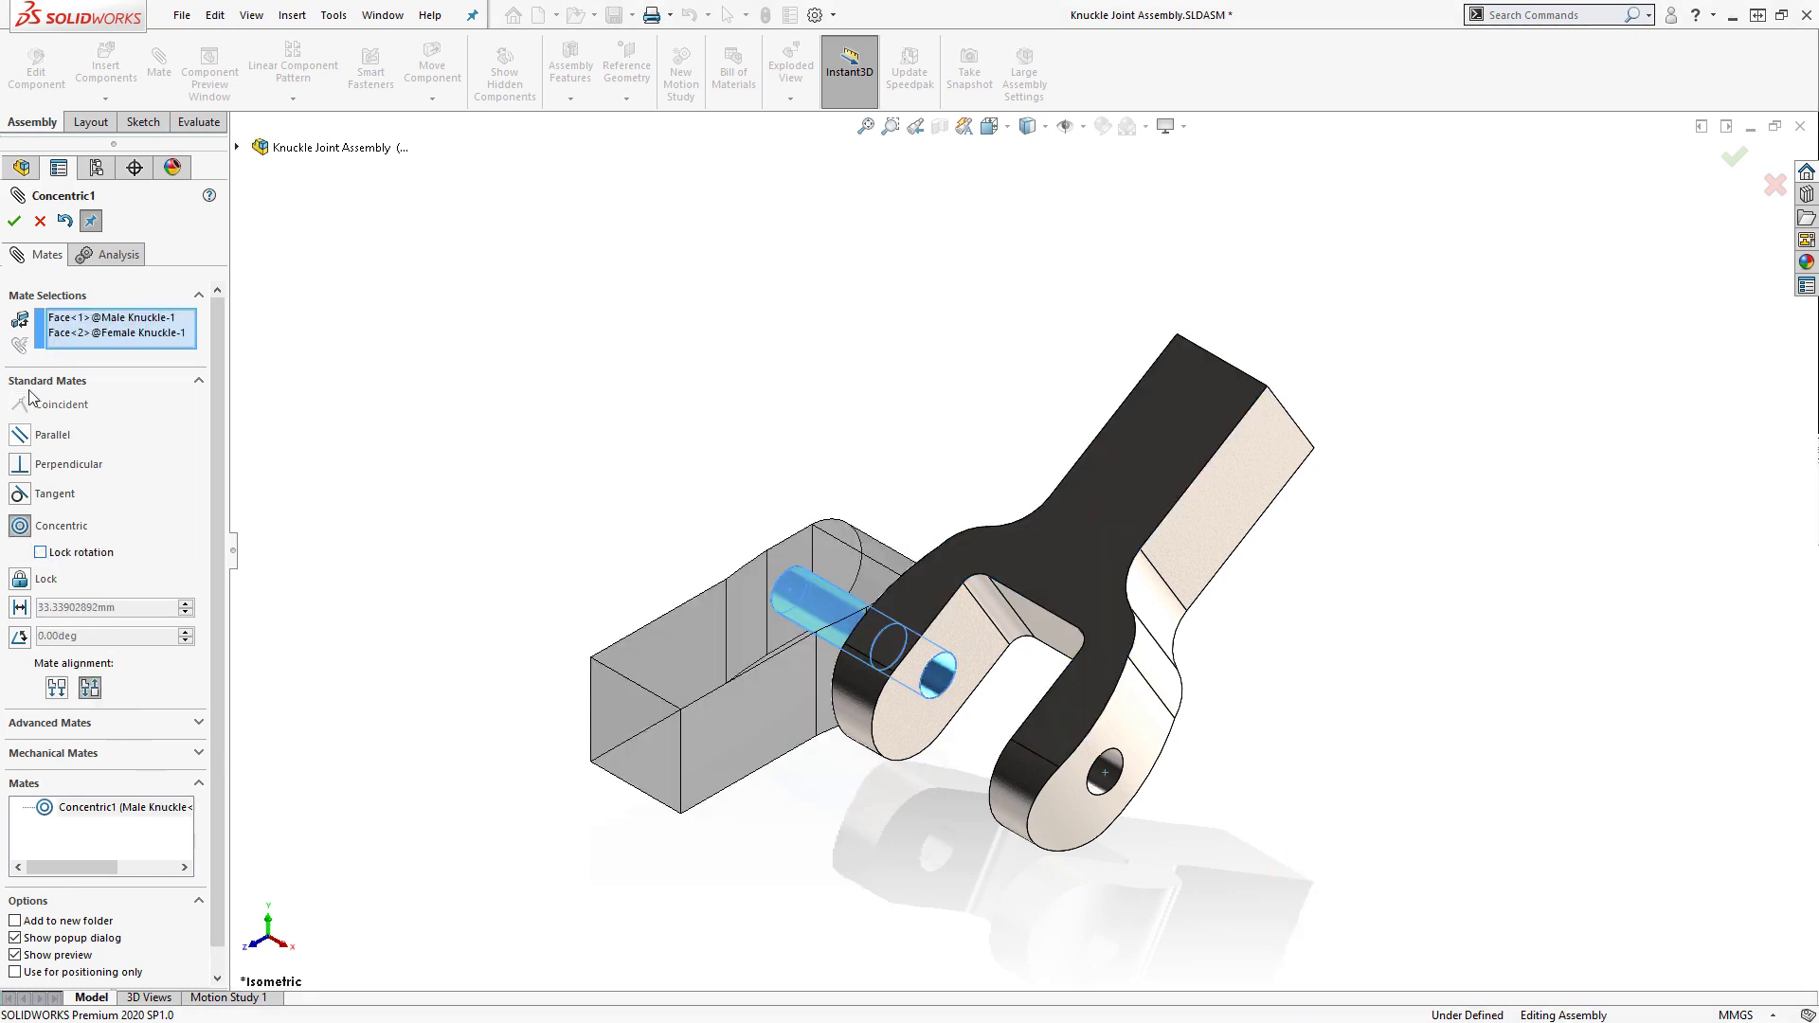
Accept Concentric1 unlocked and select the fork's inner face and male knuckle face for a distance mate
click(14, 221)
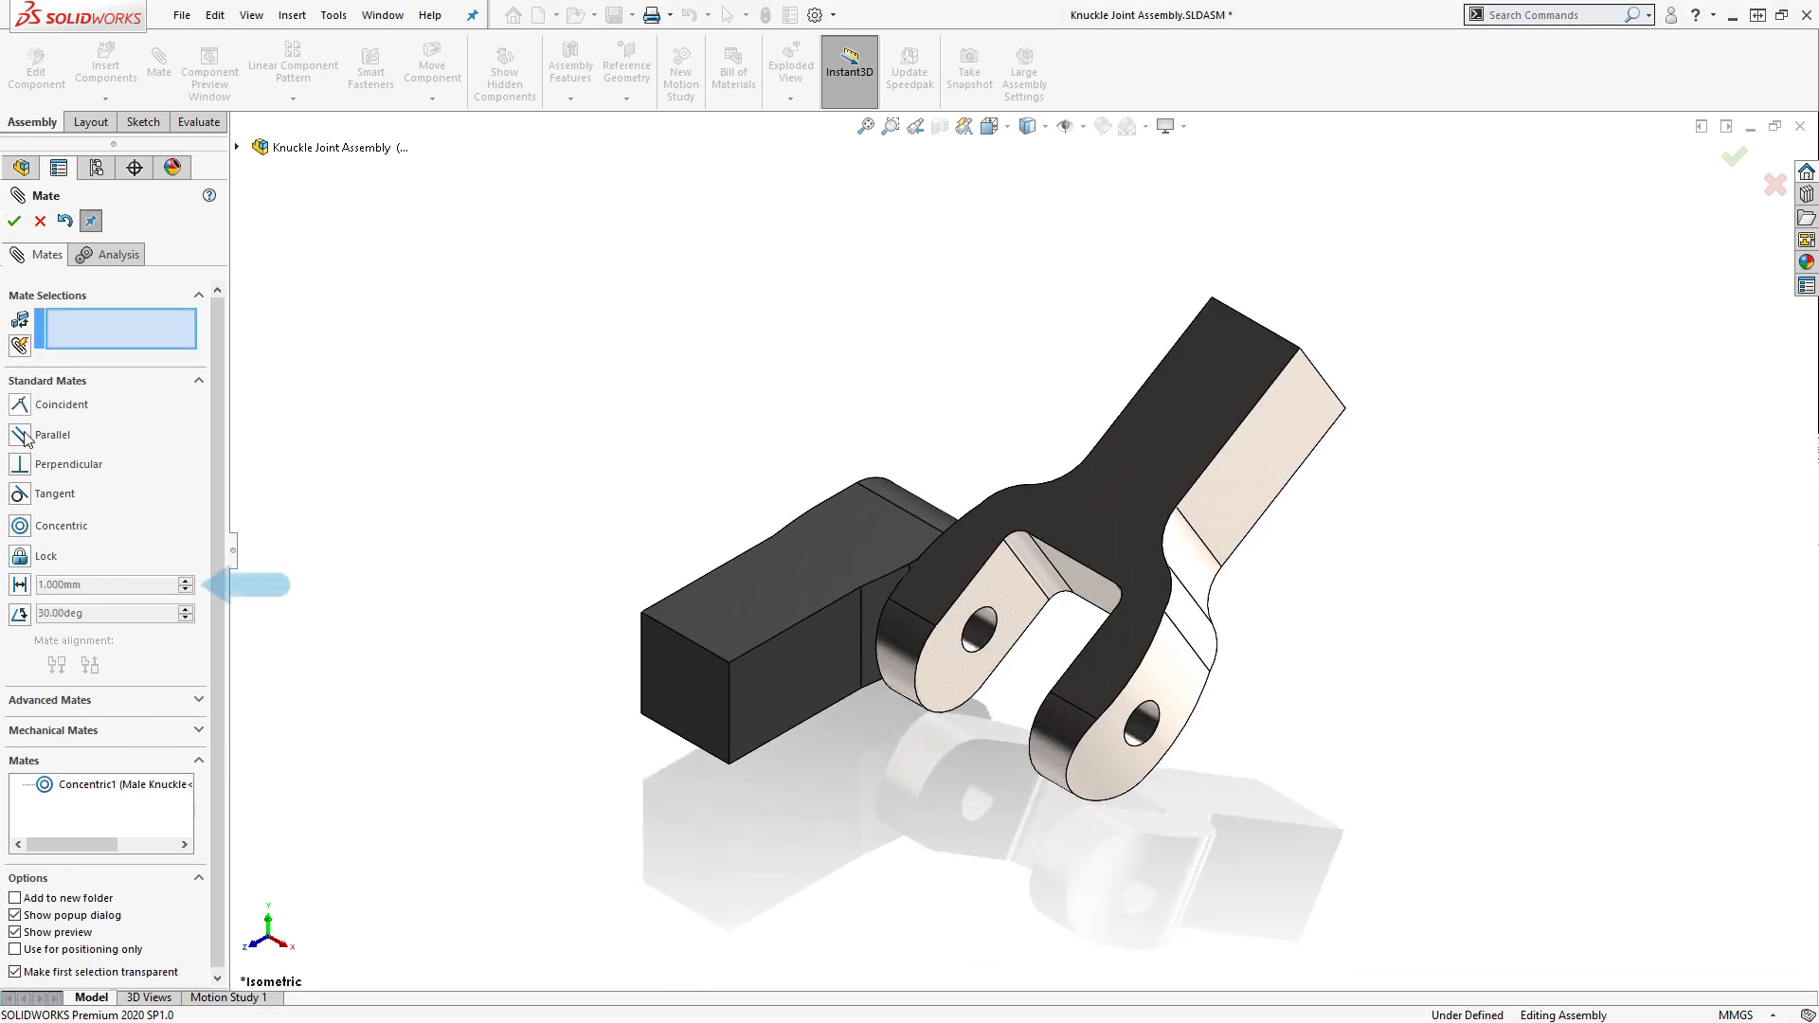
click(21, 584)
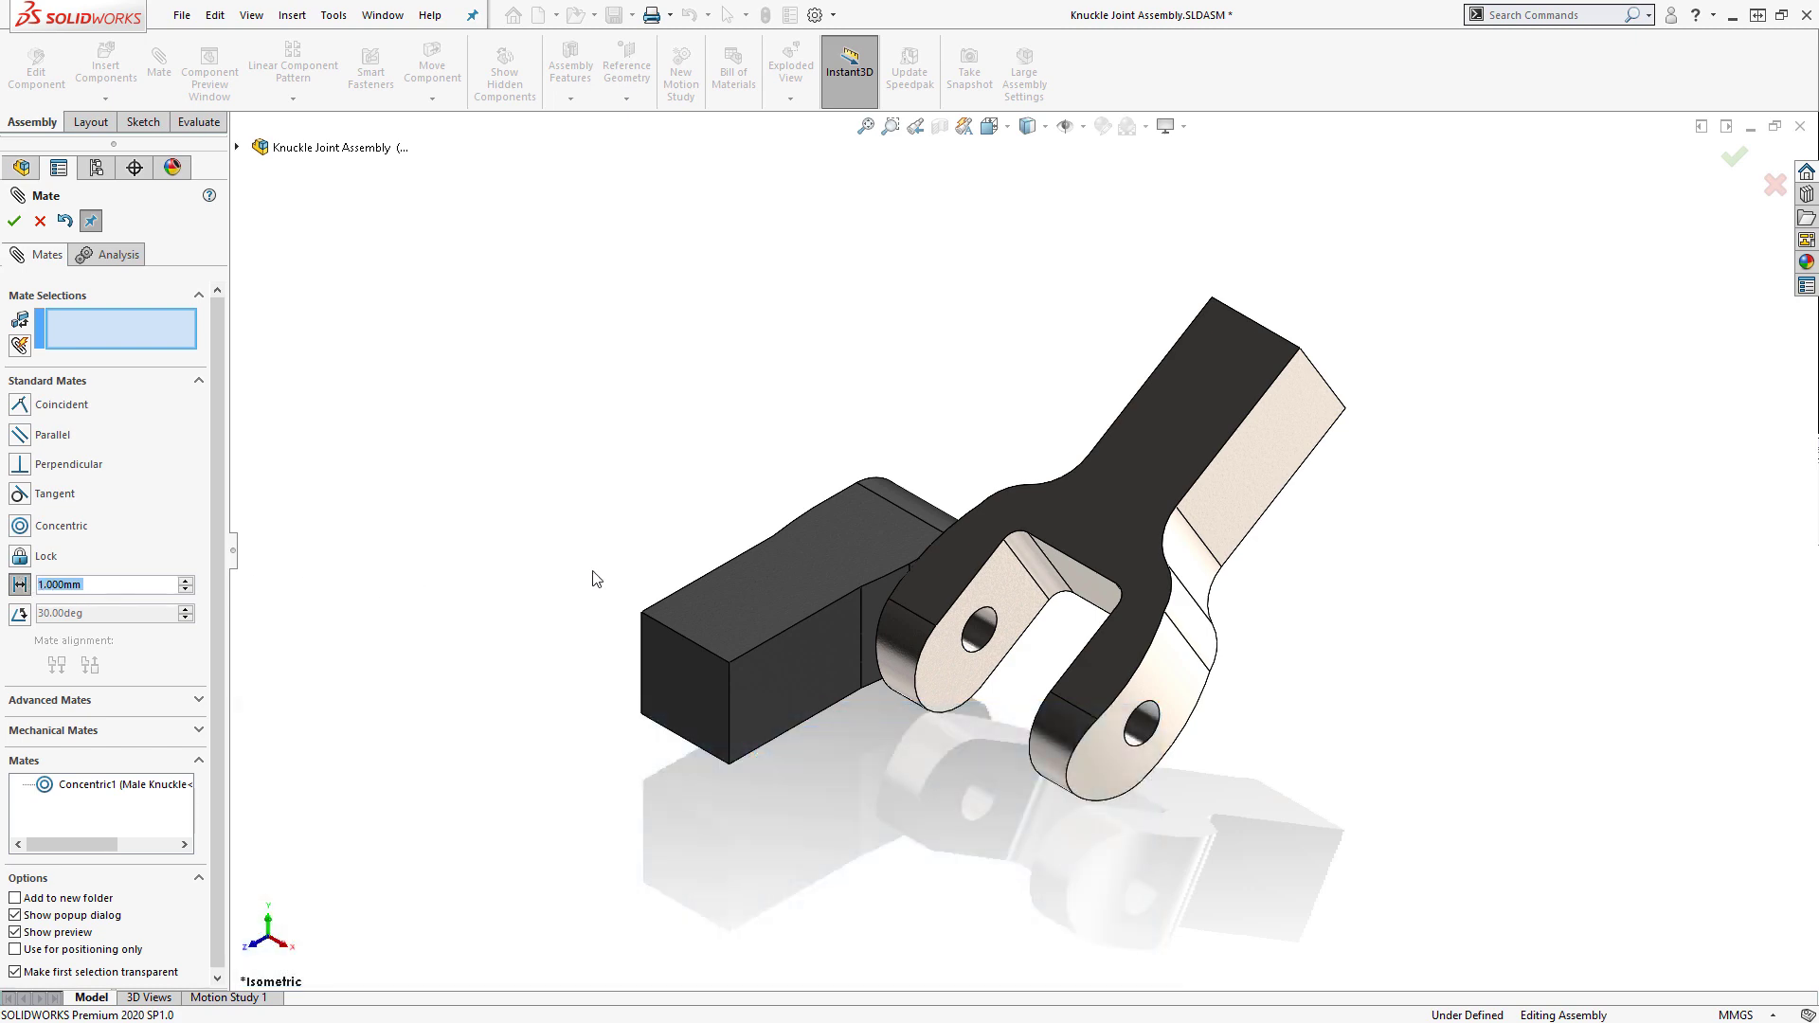
click(1002, 597)
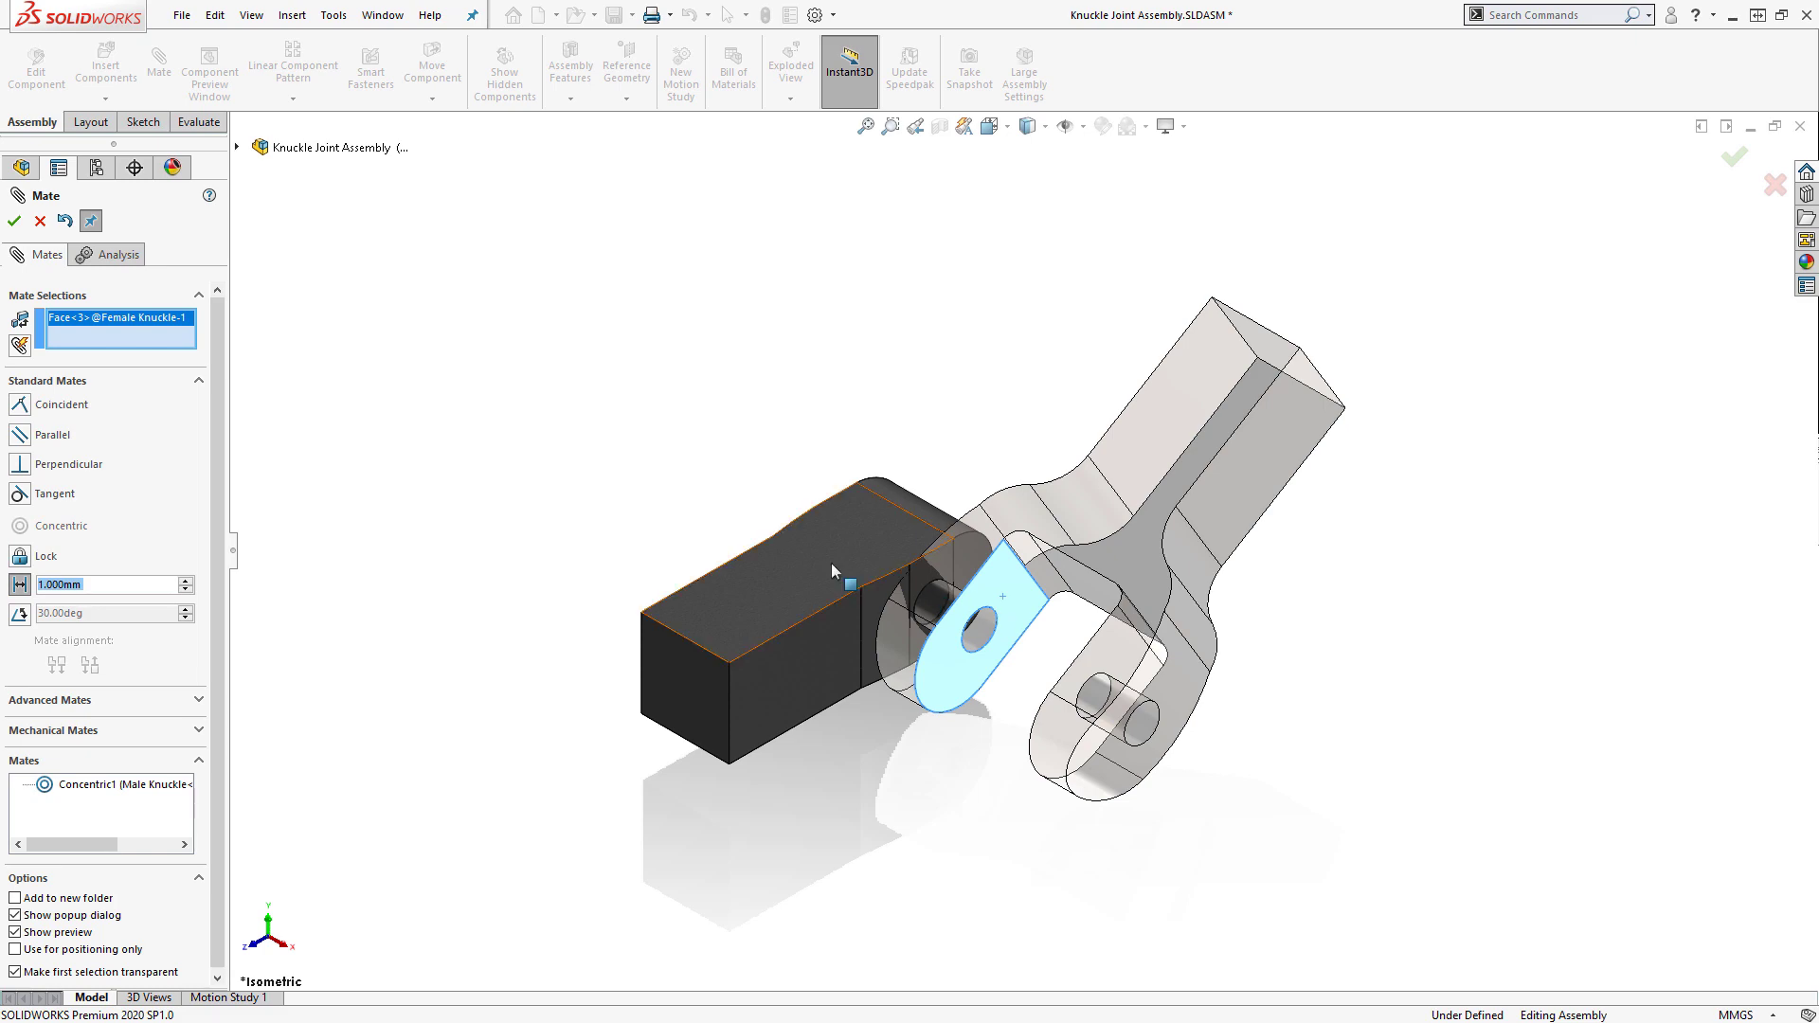
middle_drag(831, 562, 912, 697)
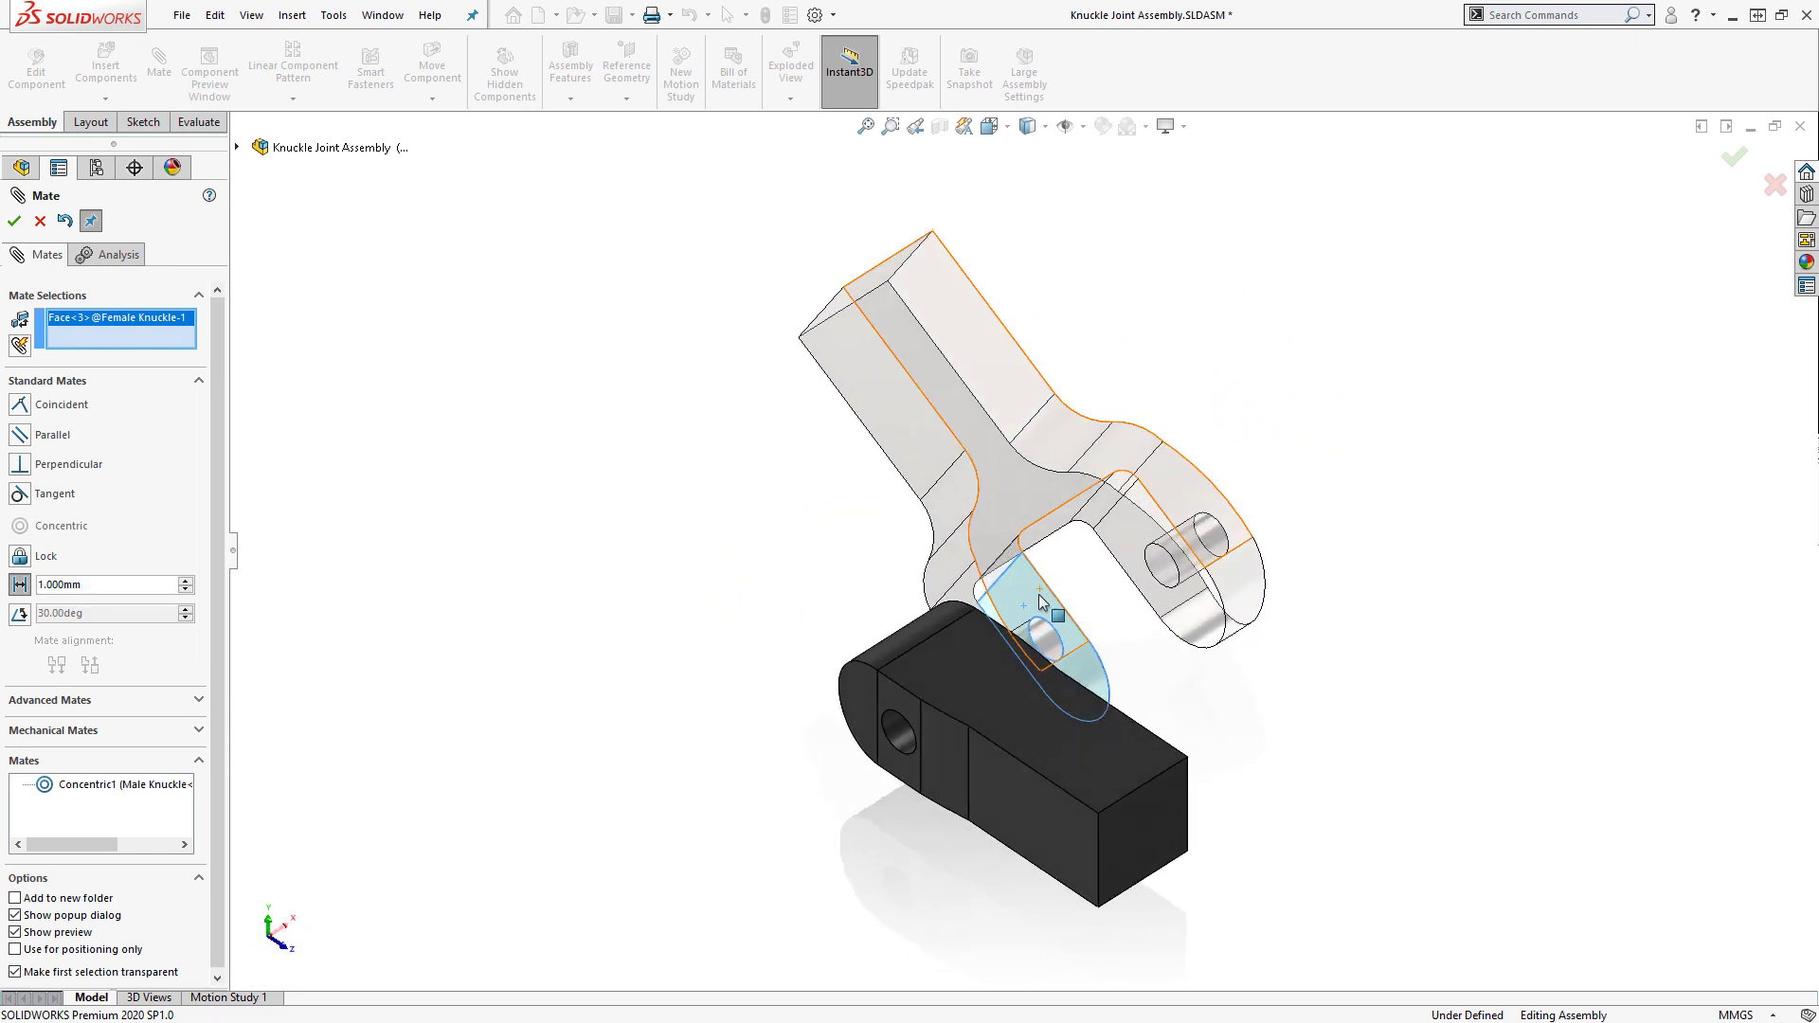
click(904, 708)
Set the distance mate to 2.000mm with flipped direction, accept it, and check the knuckles' movement
key(ctrl+5)
scroll(917, 616, down, 3)
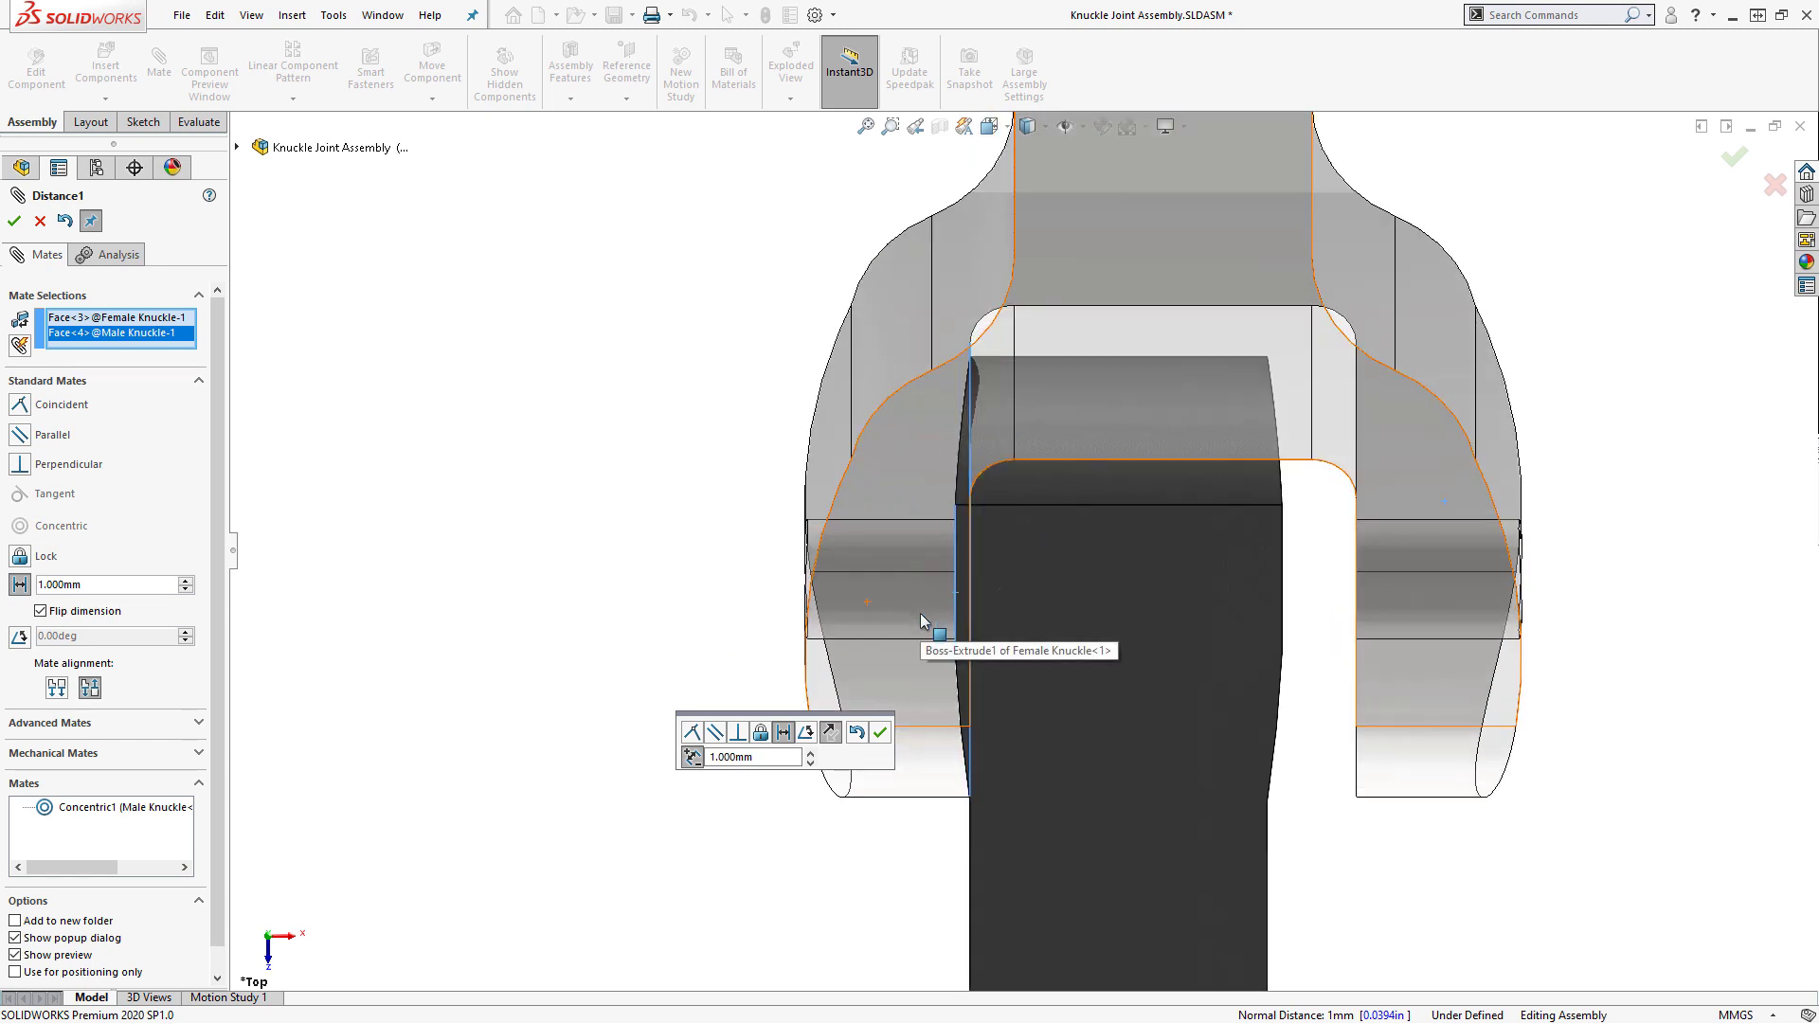
click(41, 611)
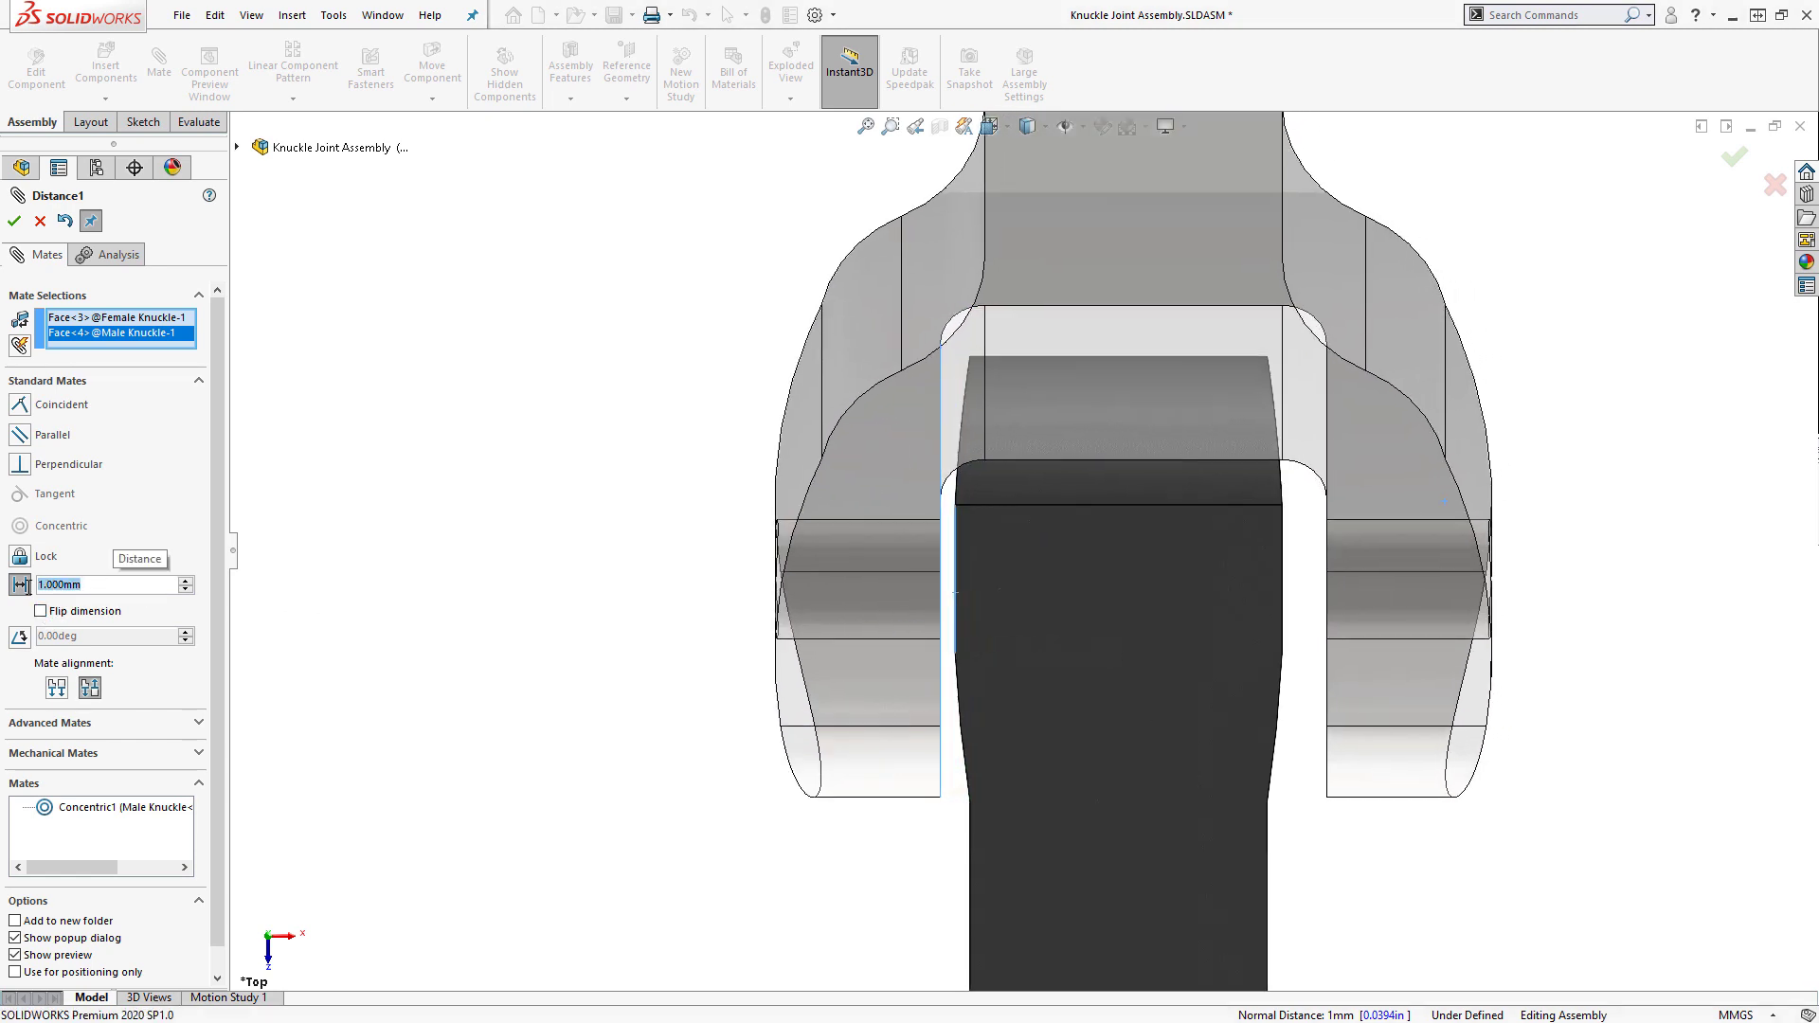
key(Up)
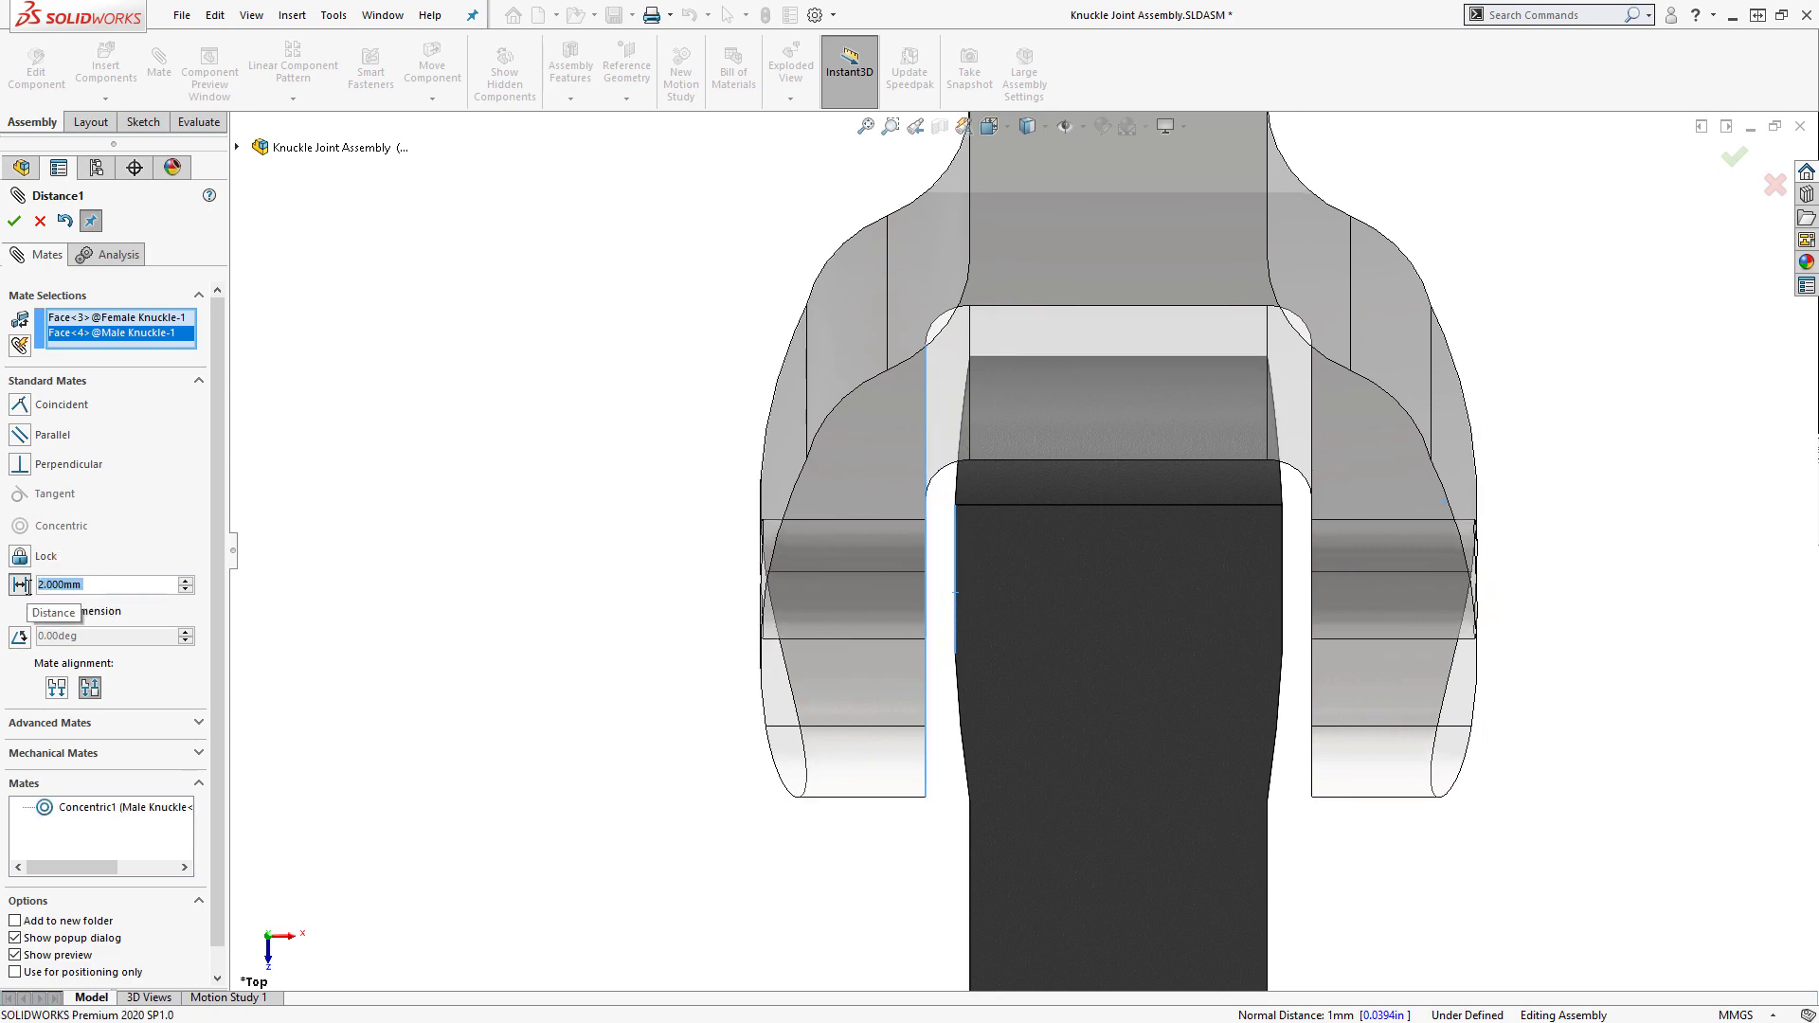
click(13, 220)
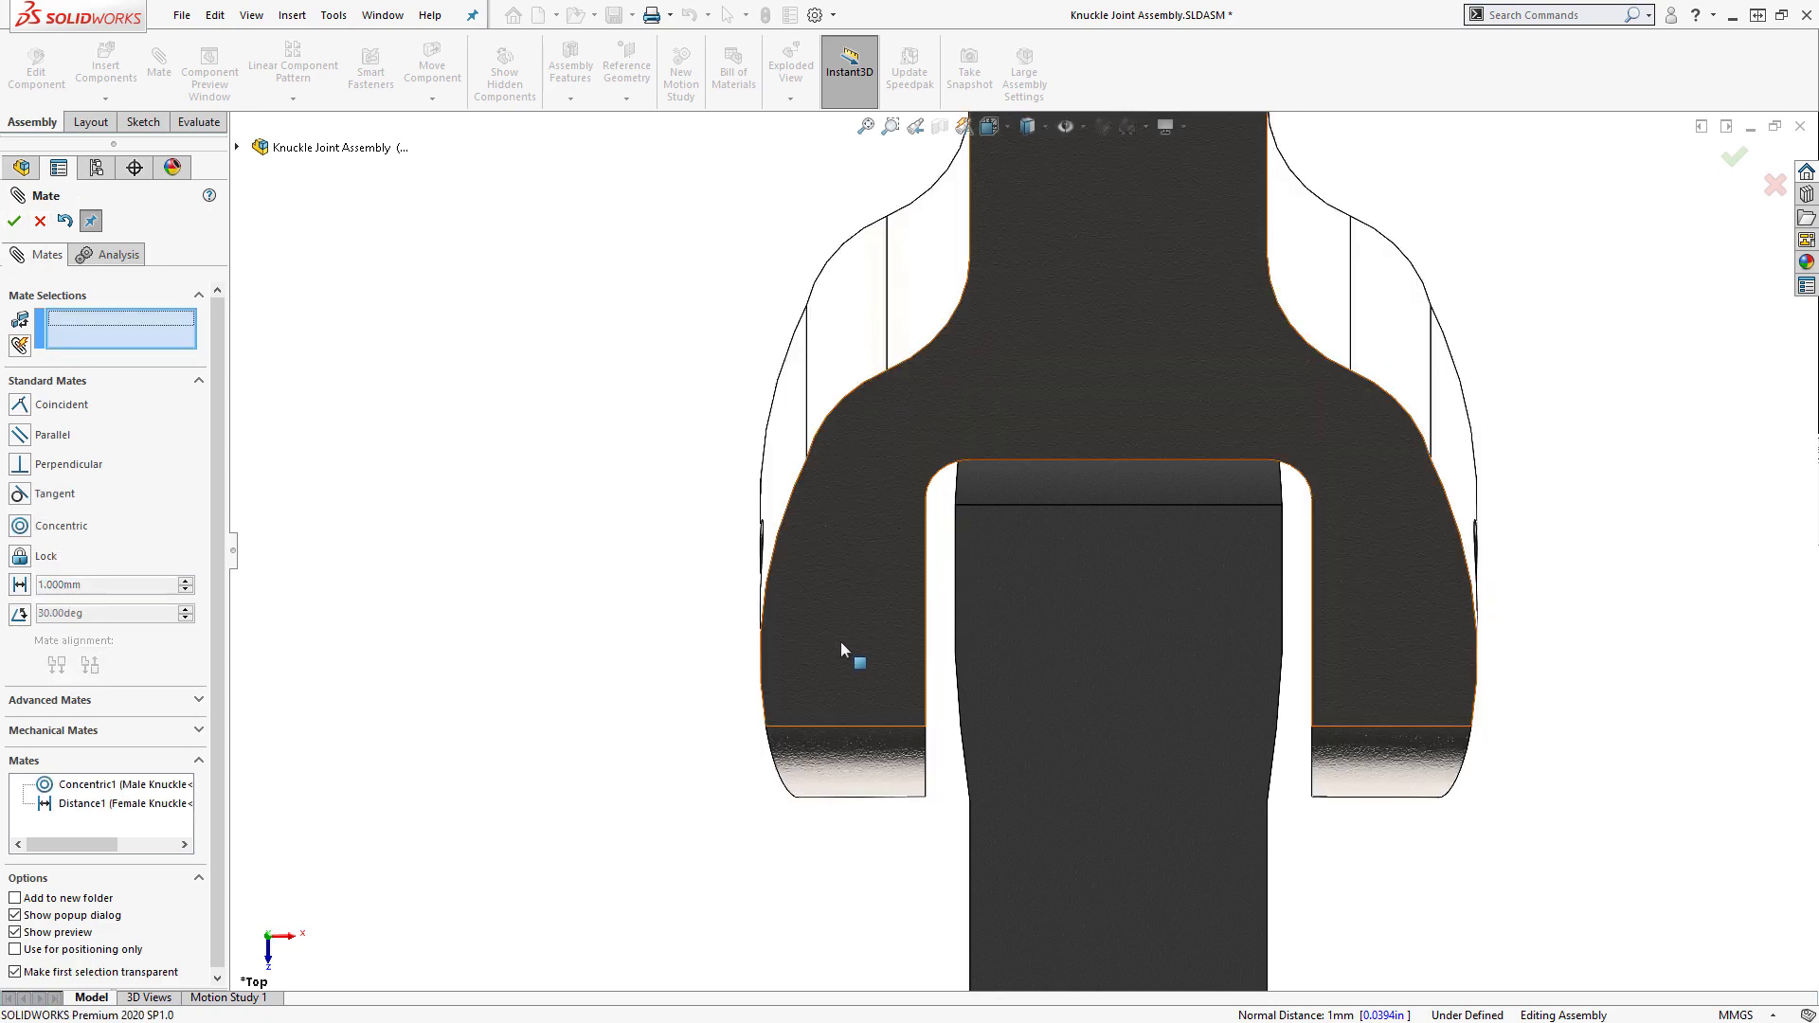
drag(840, 641, 635, 630)
key(ctrl+7)
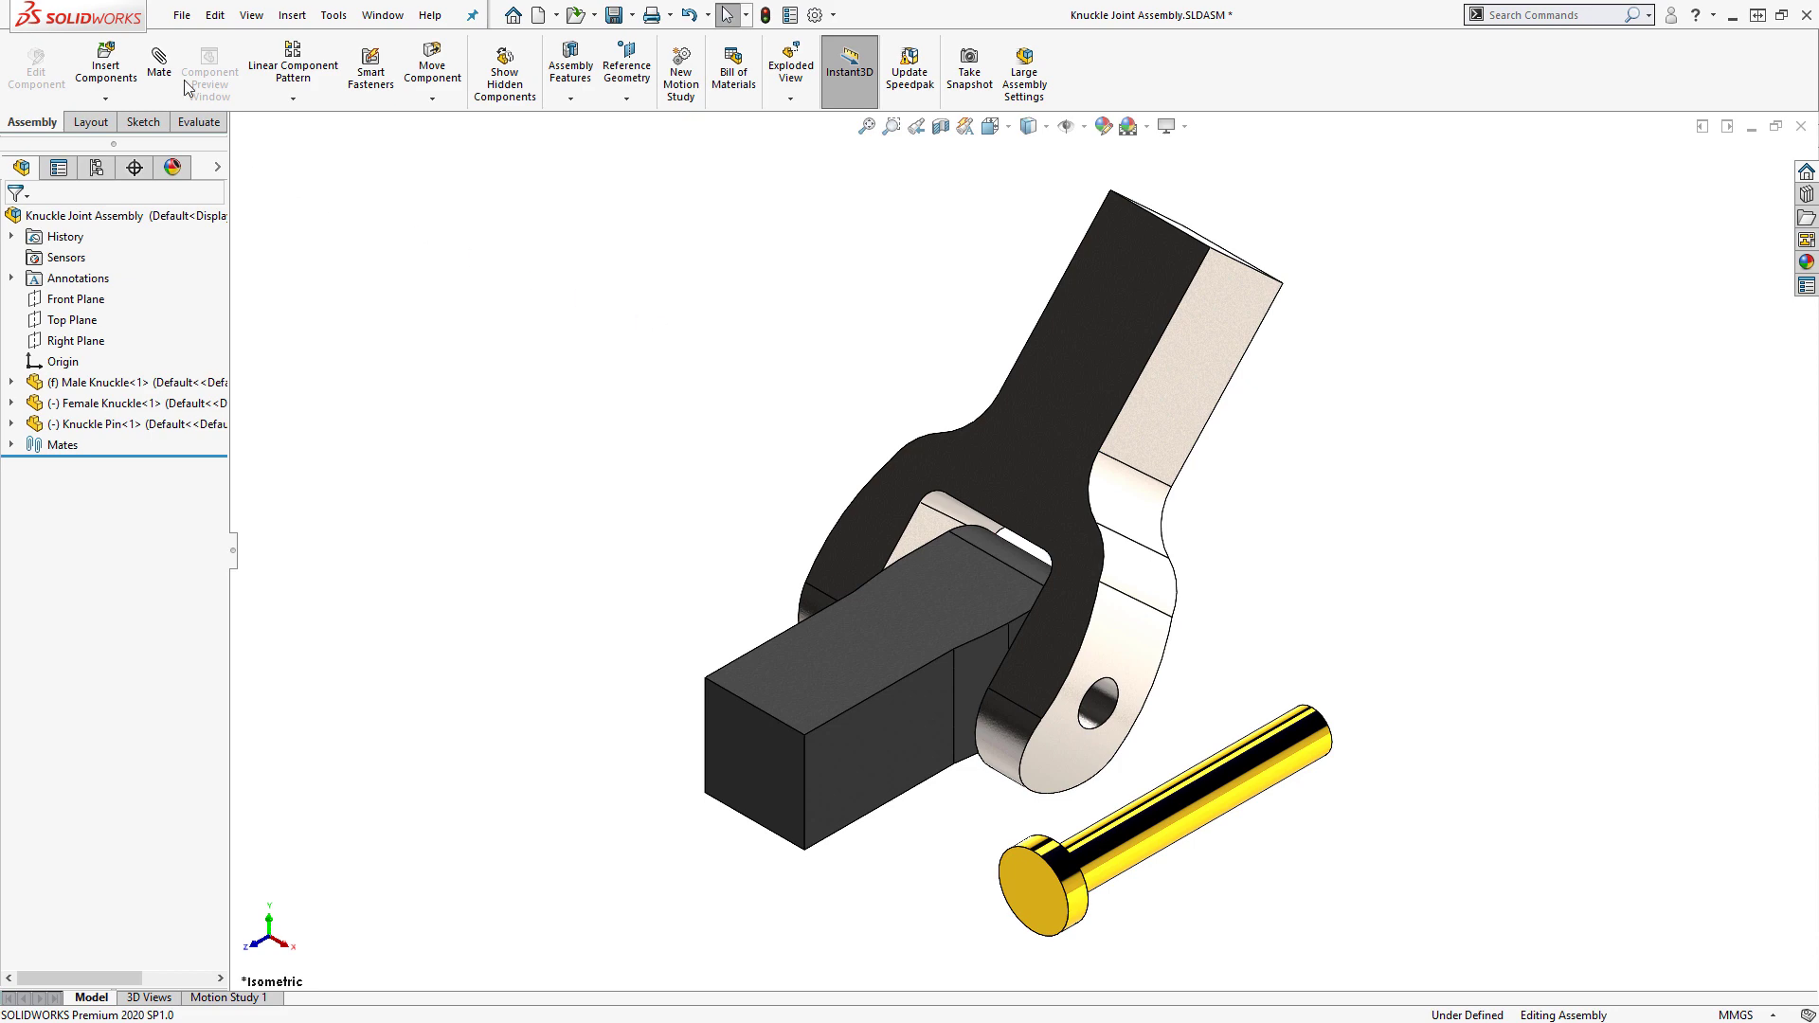
Make the knuckle pin concentric with the female knuckle's hole as Concentric2
click(161, 64)
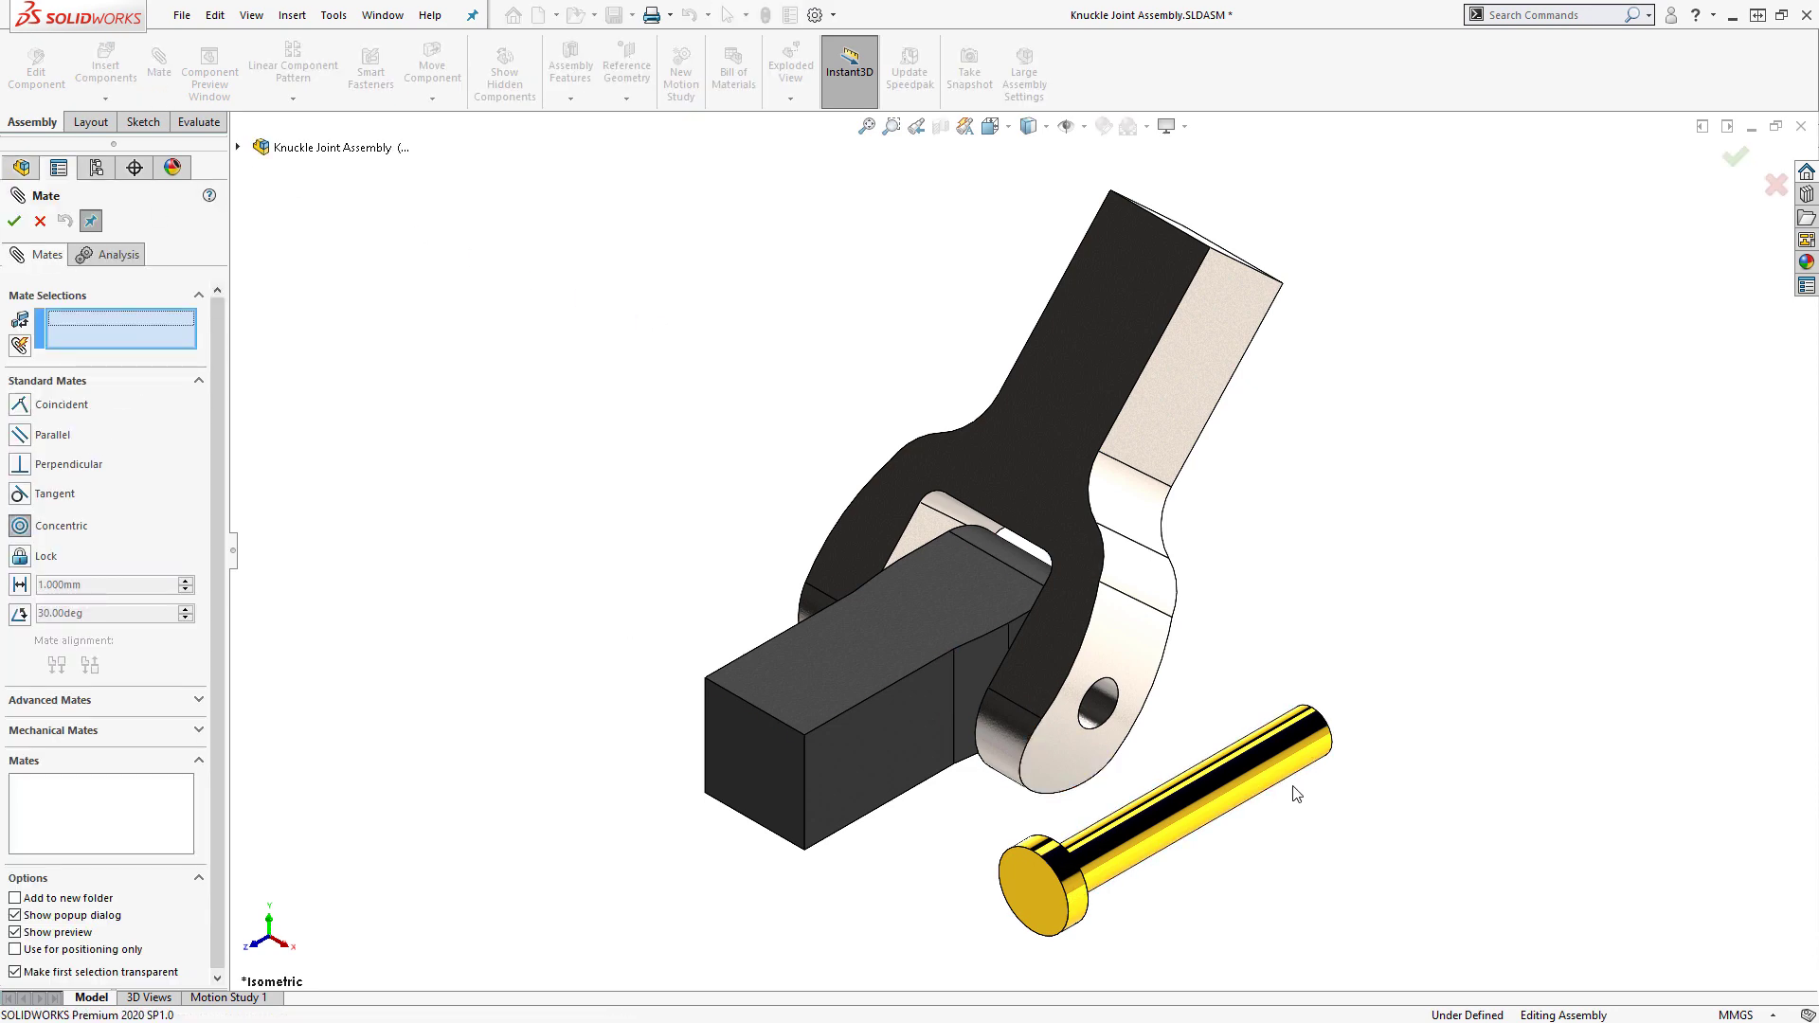
click(1056, 862)
click(1097, 701)
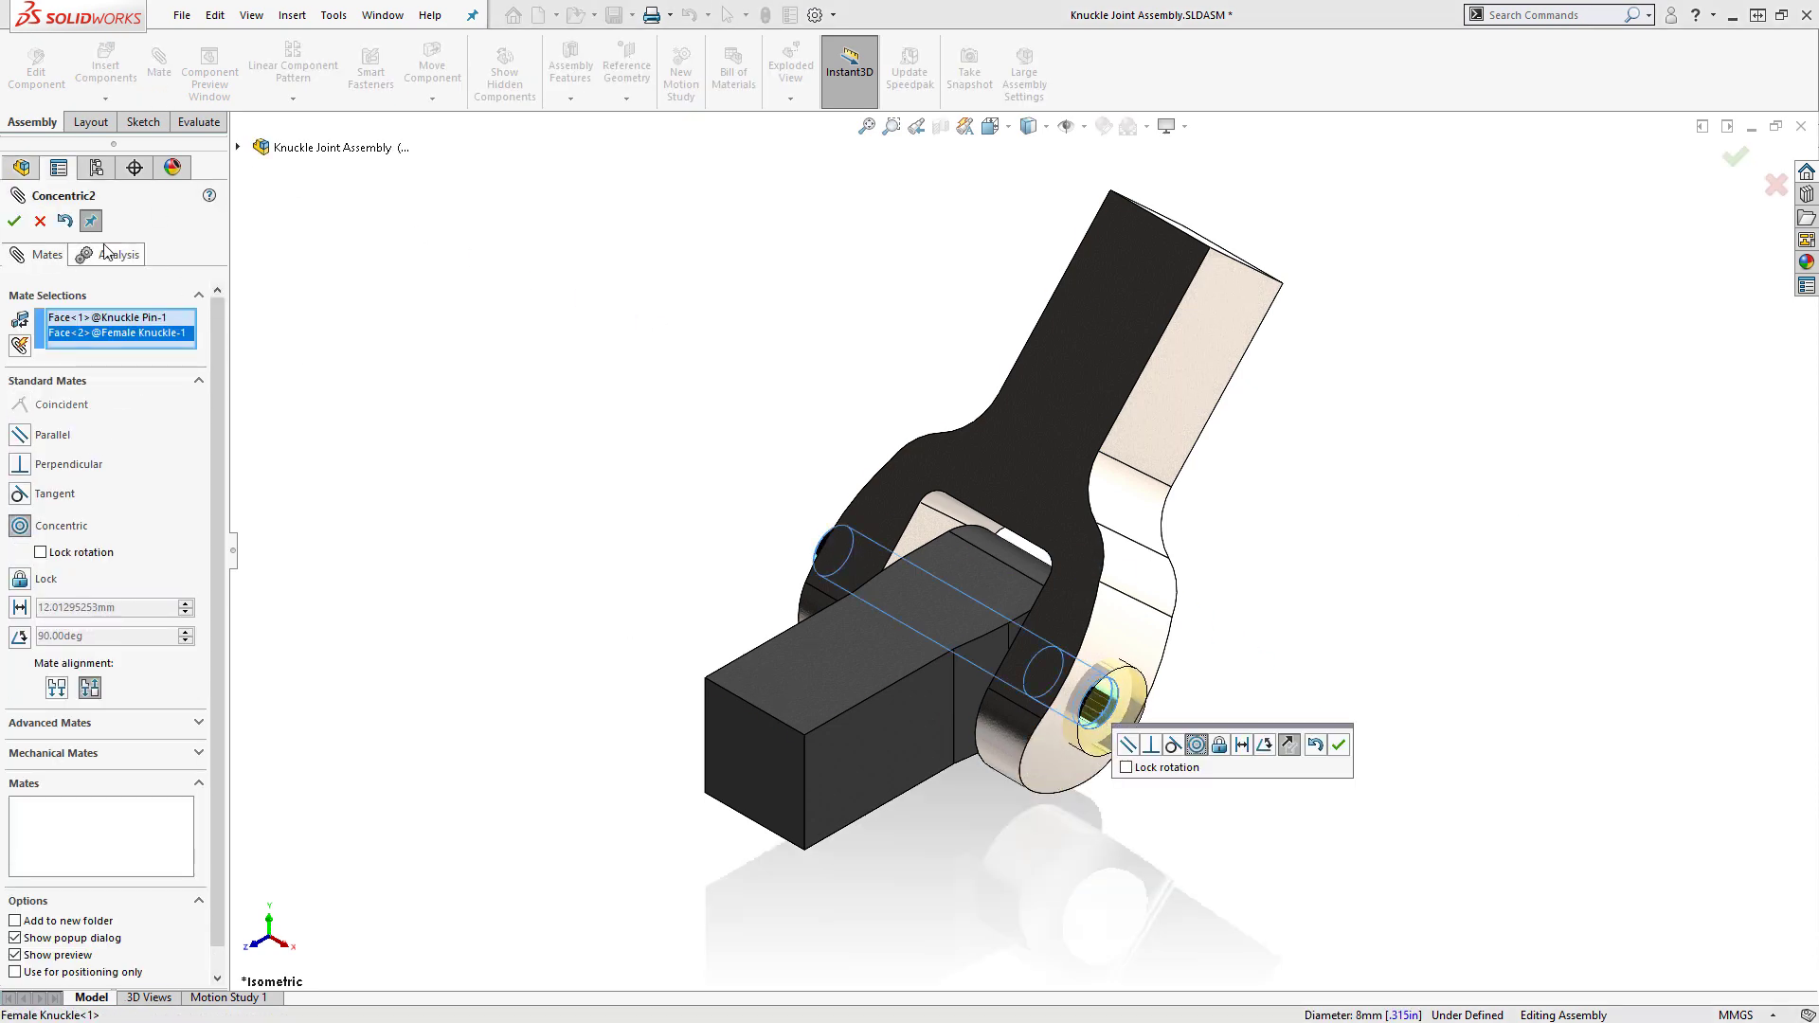
click(14, 221)
drag(1110, 701, 1185, 744)
Swing the fork about the pin and slide the pin in and out along its axis
drag(1177, 394, 1364, 531)
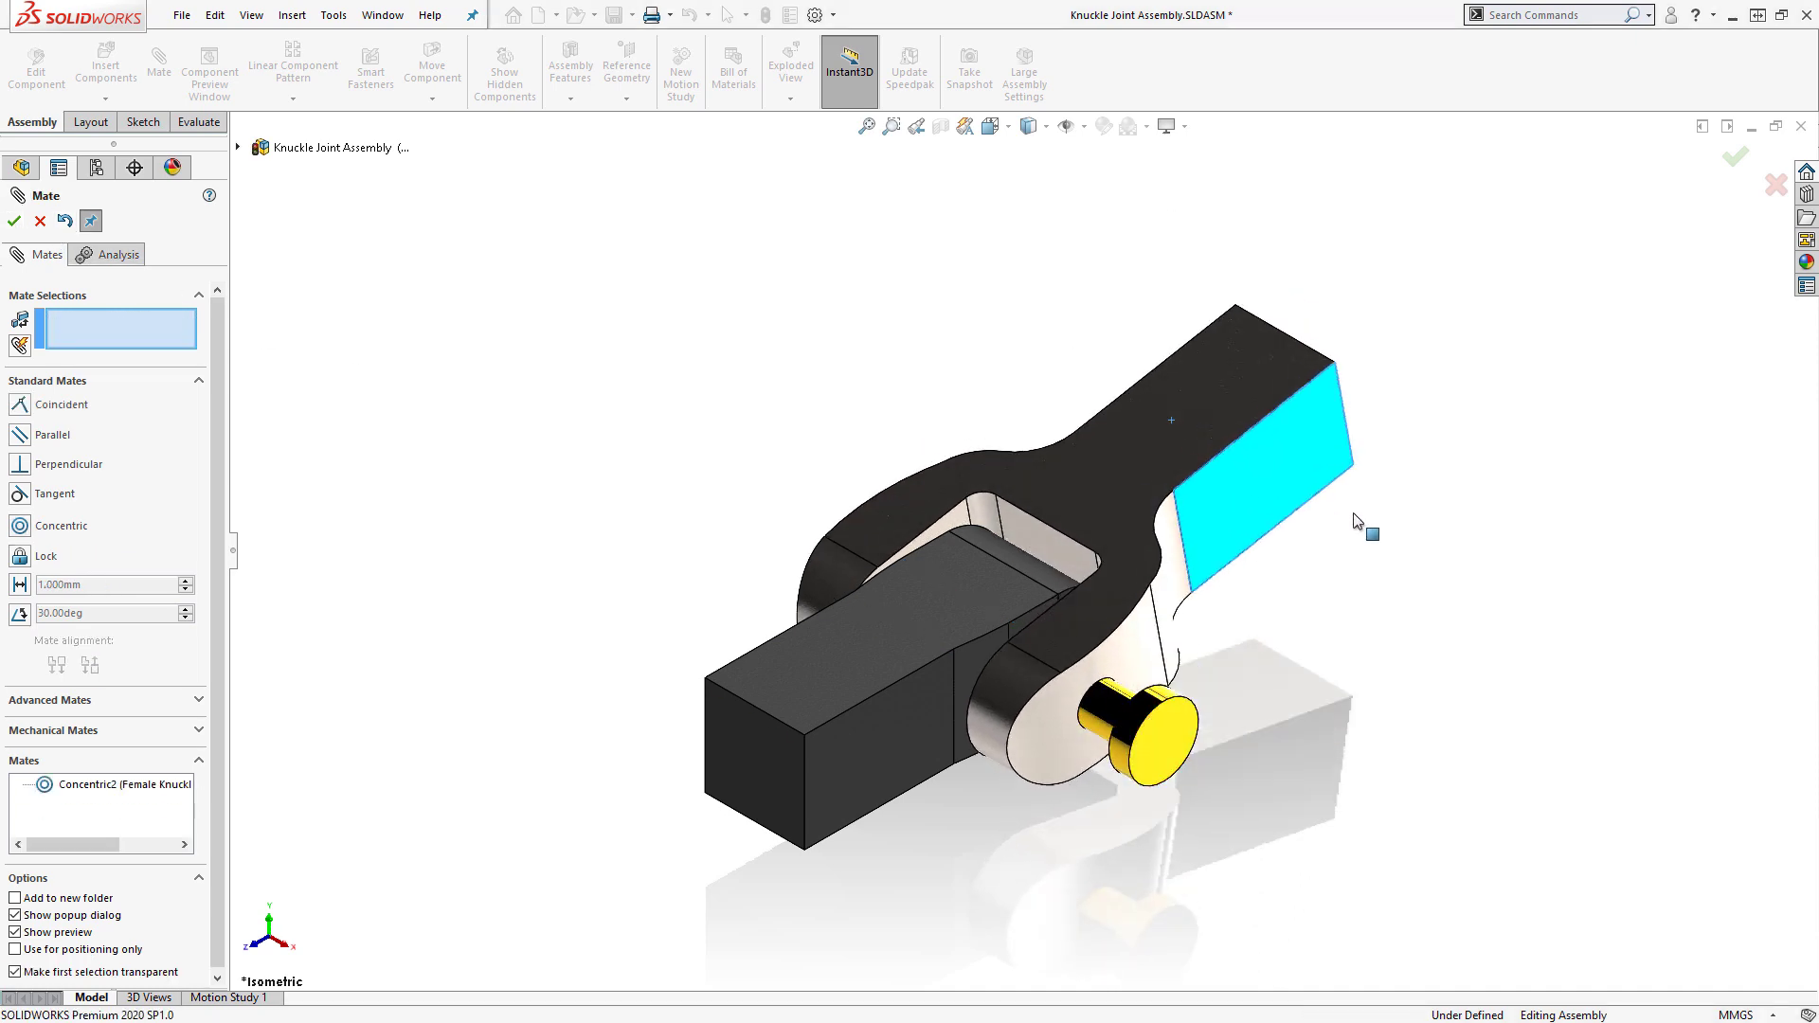
key(ctrl+5)
scroll(1220, 585, down, 5)
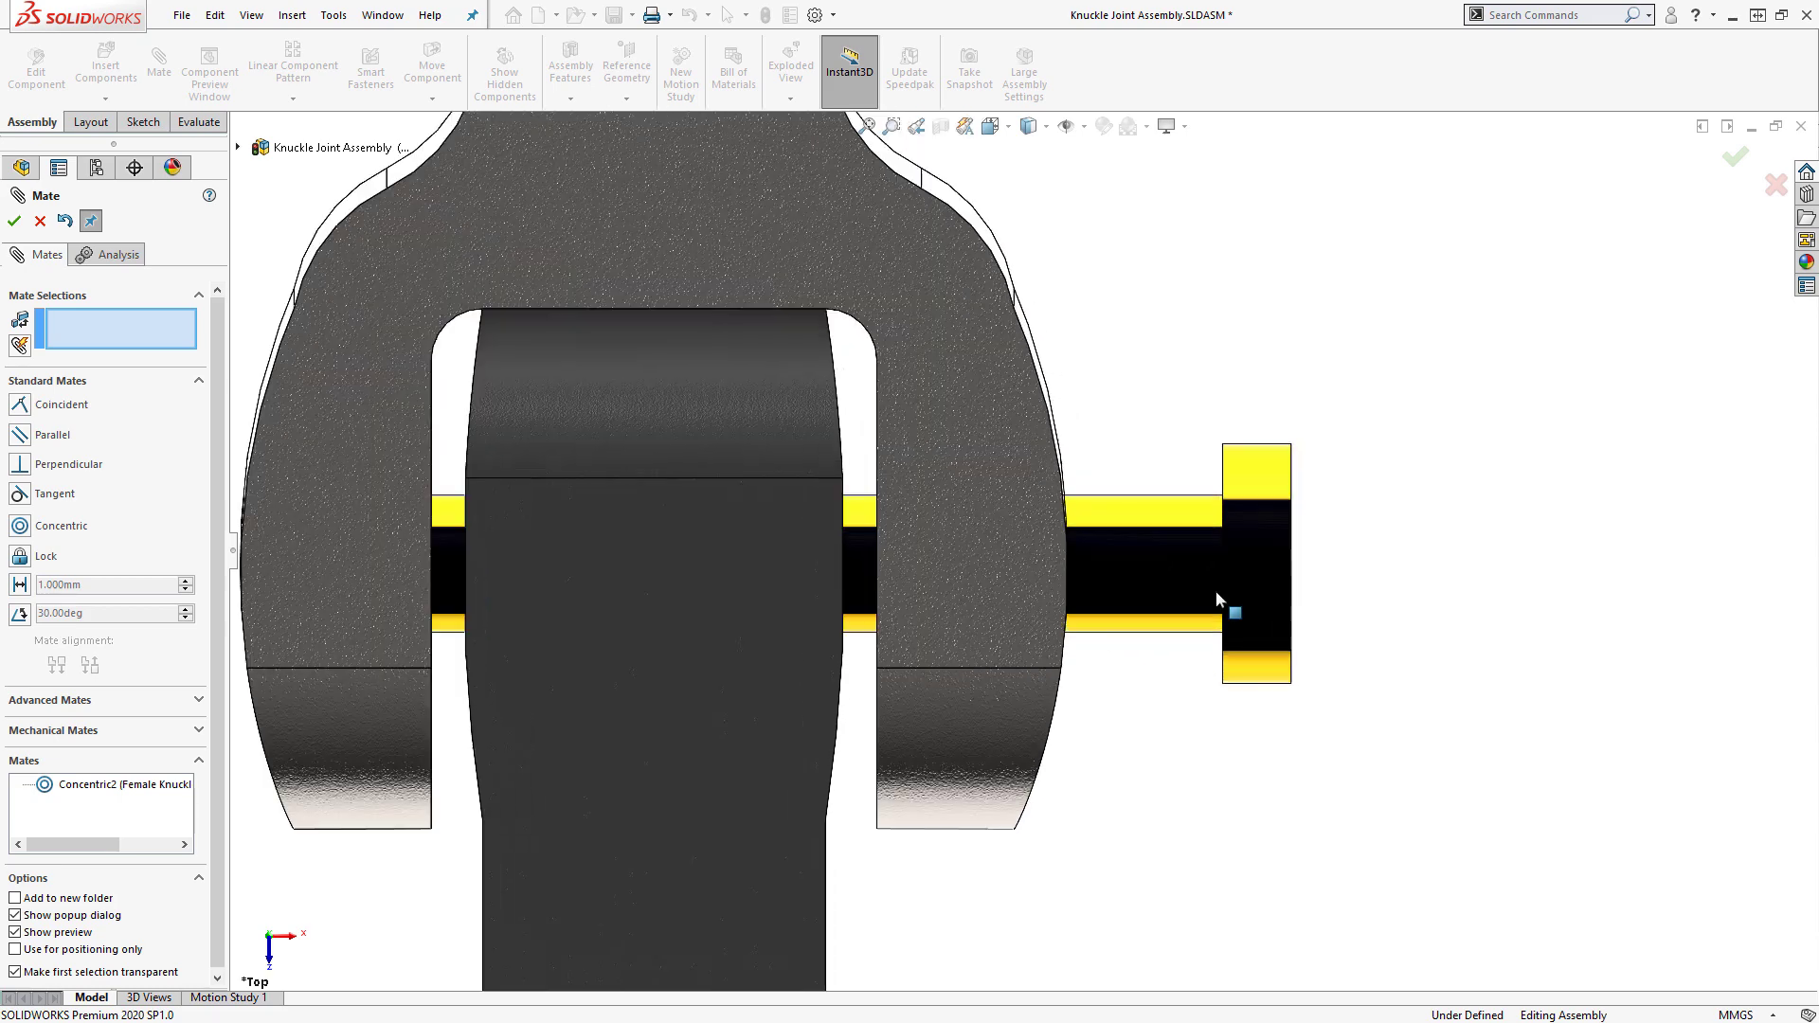
mouse_move(1220, 587)
mouse_down()
mouse_move(1071, 566)
mouse_move(1239, 560)
mouse_up()
middle_drag(1133, 909, 1047, 807)
Make the pin face tangent to the female knuckle's pin-hole face as Tangent1
scroll(1033, 777, up, 5)
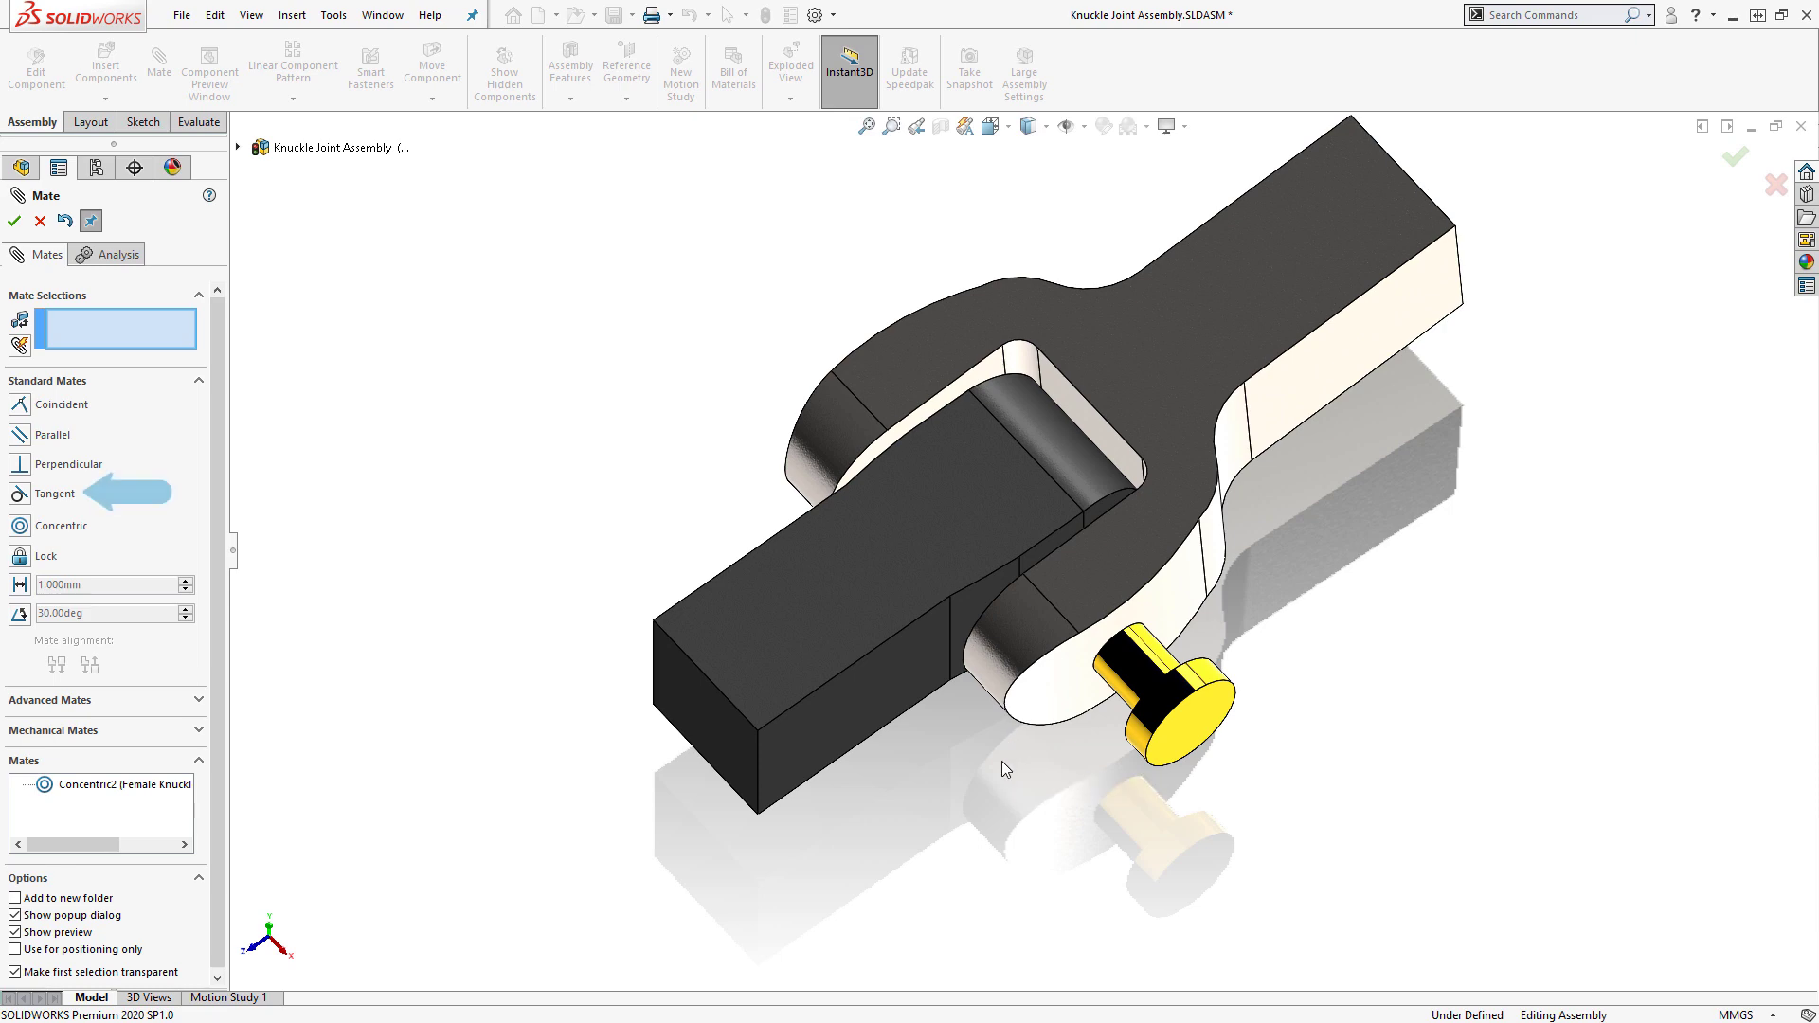
click(19, 496)
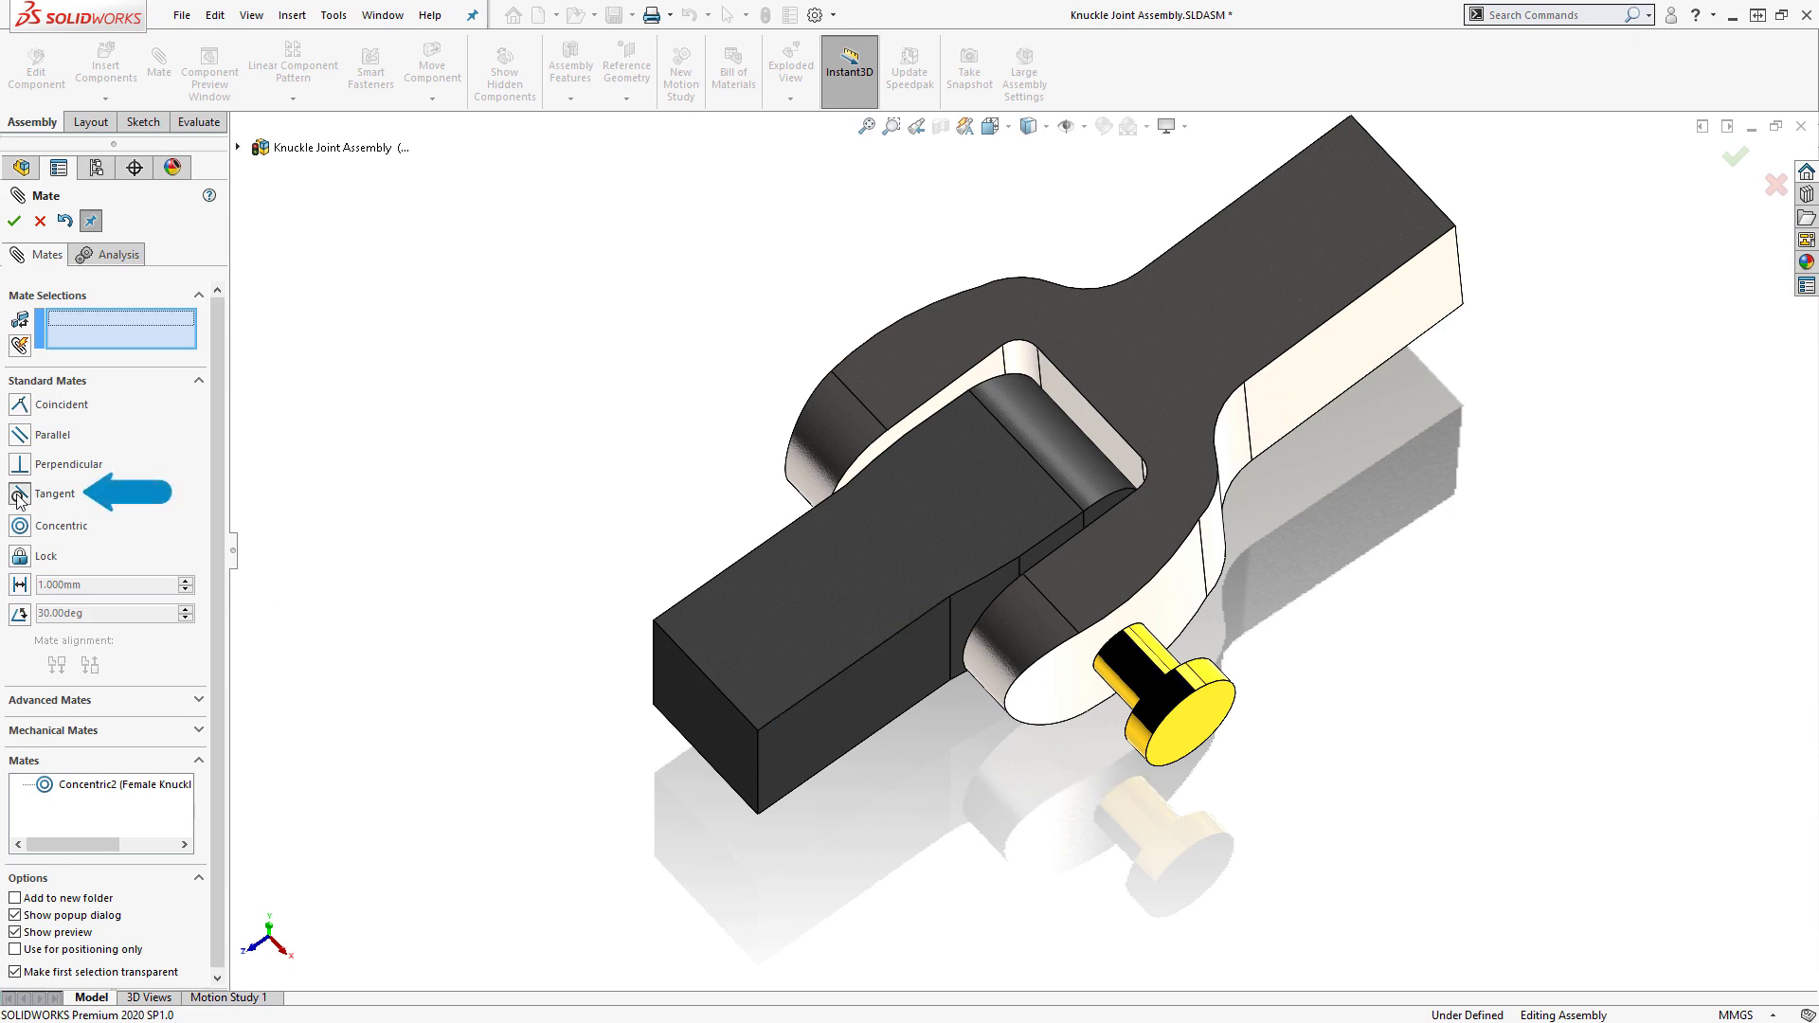
click(1057, 687)
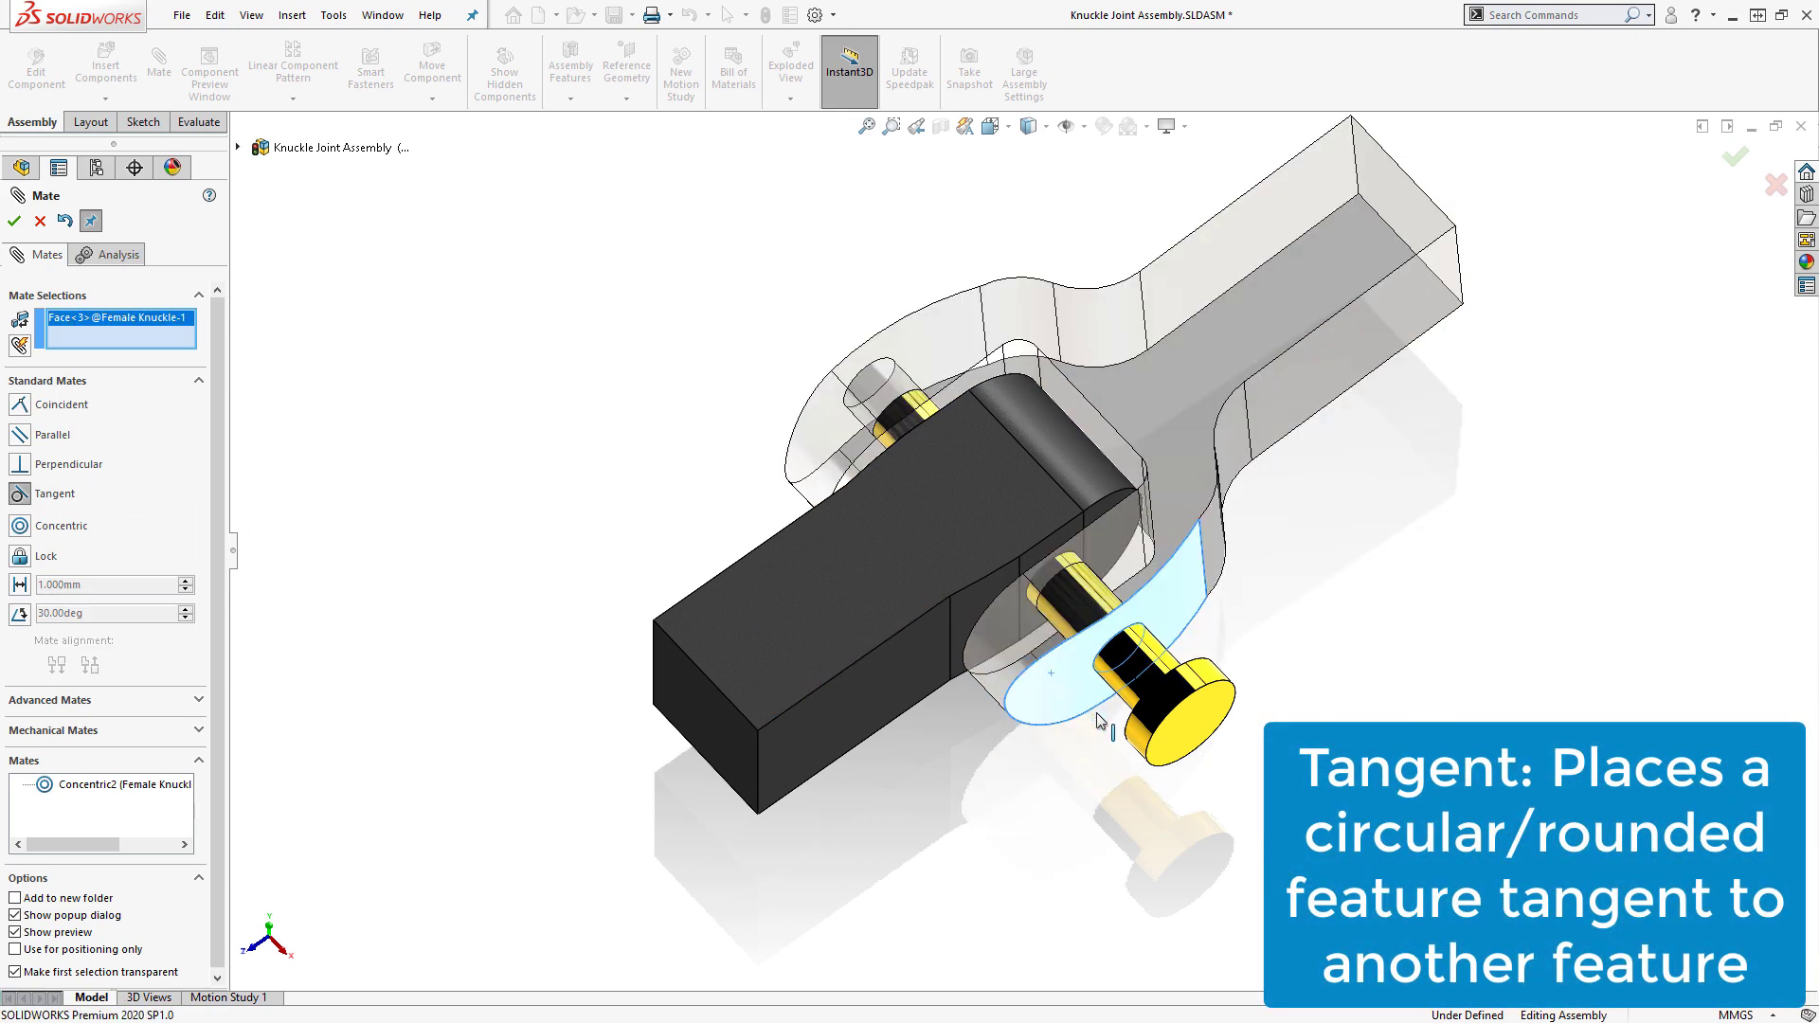
middle_drag(1101, 724, 1260, 587)
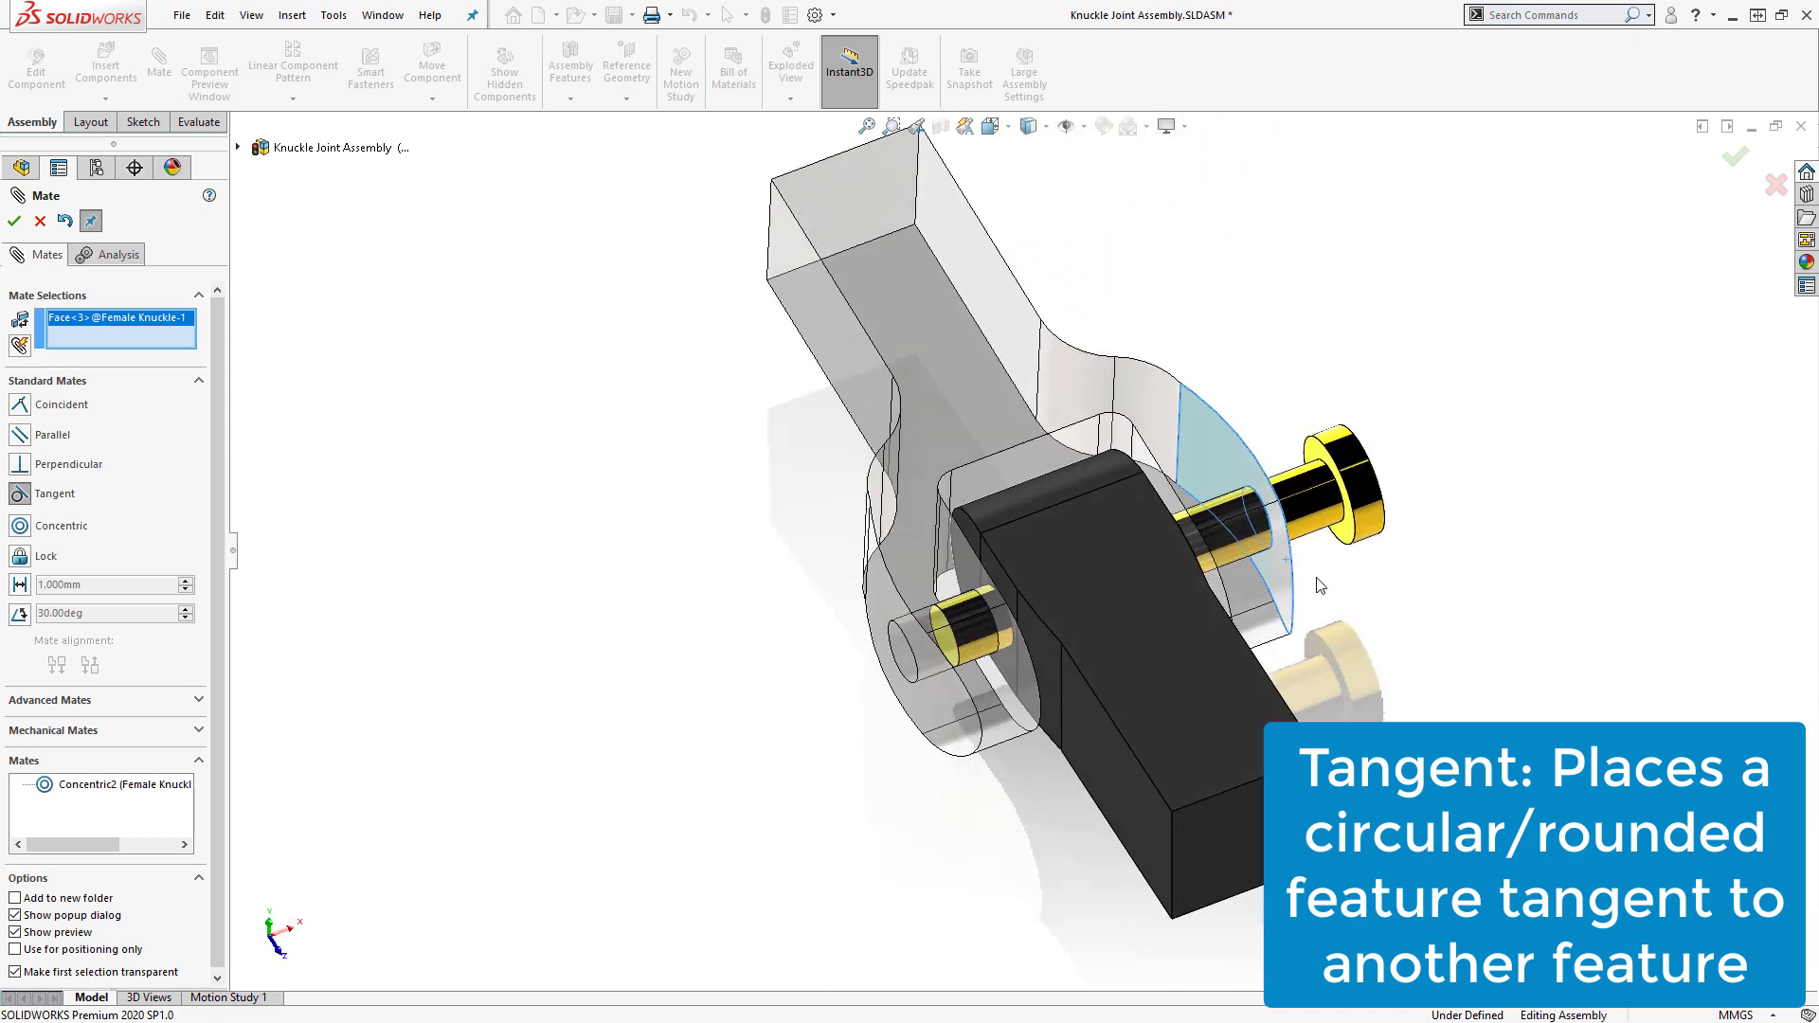
click(1315, 462)
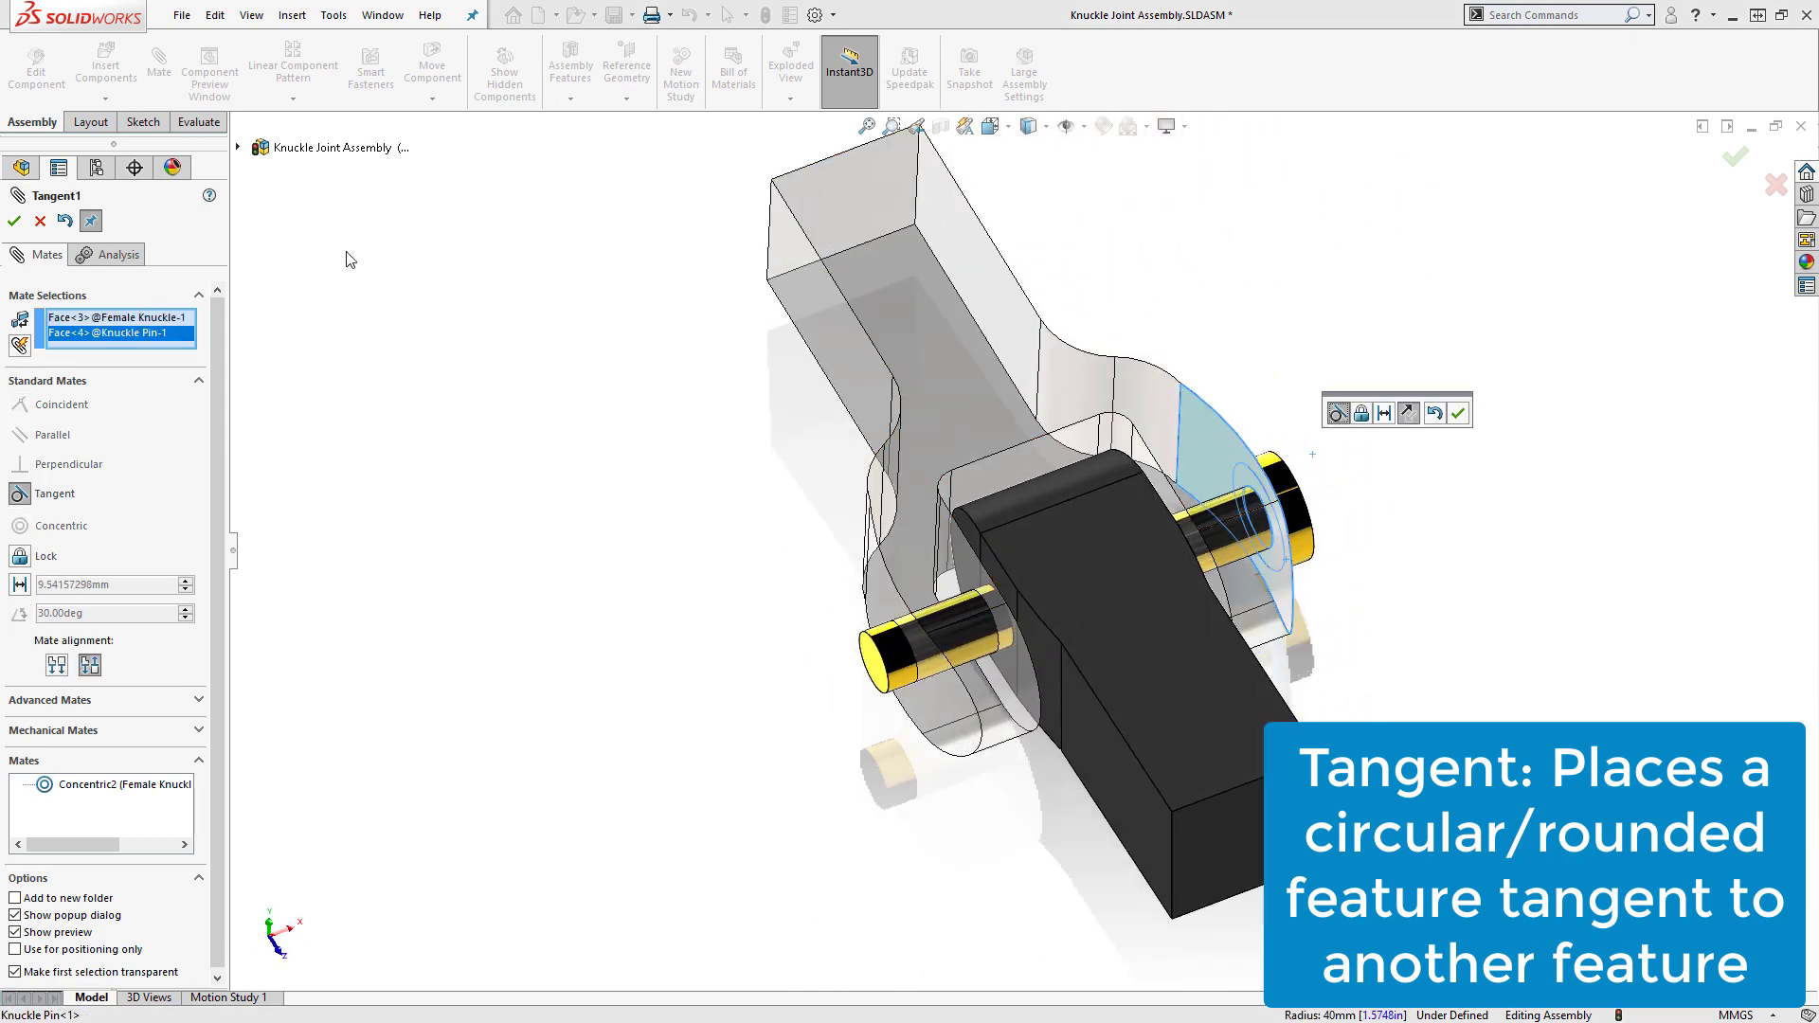
click(14, 222)
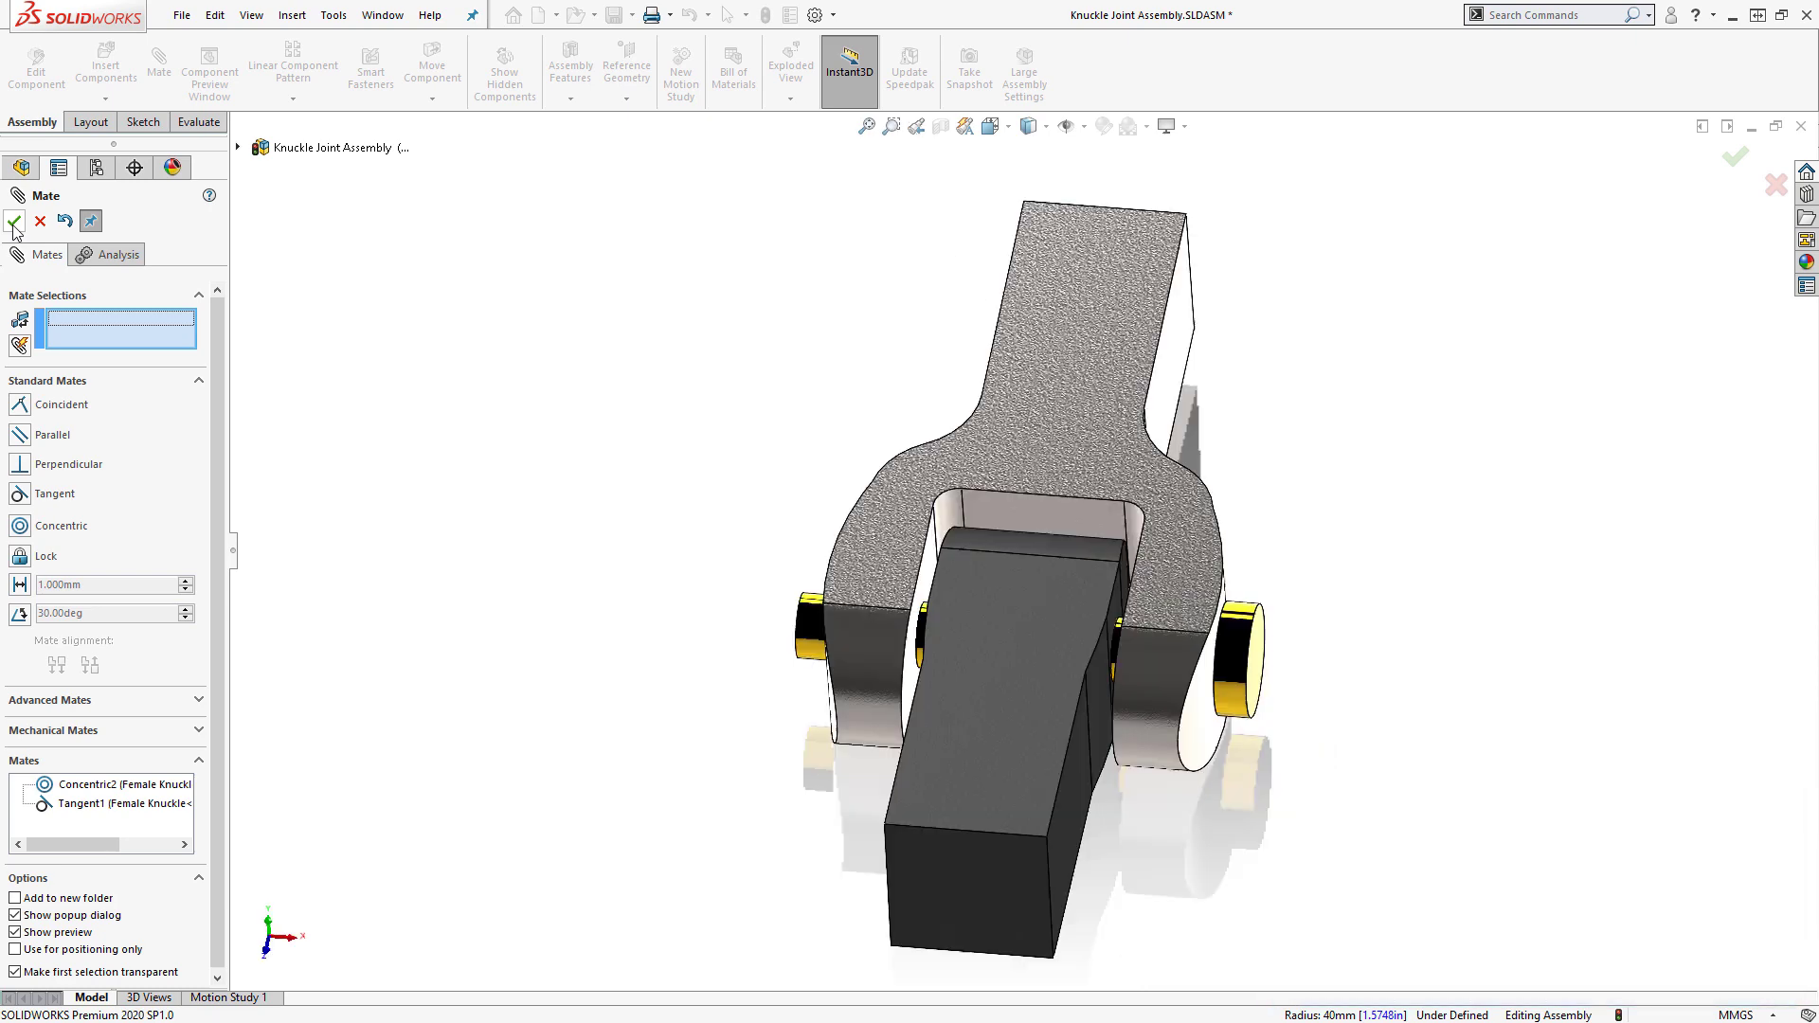
key(ctrl+7)
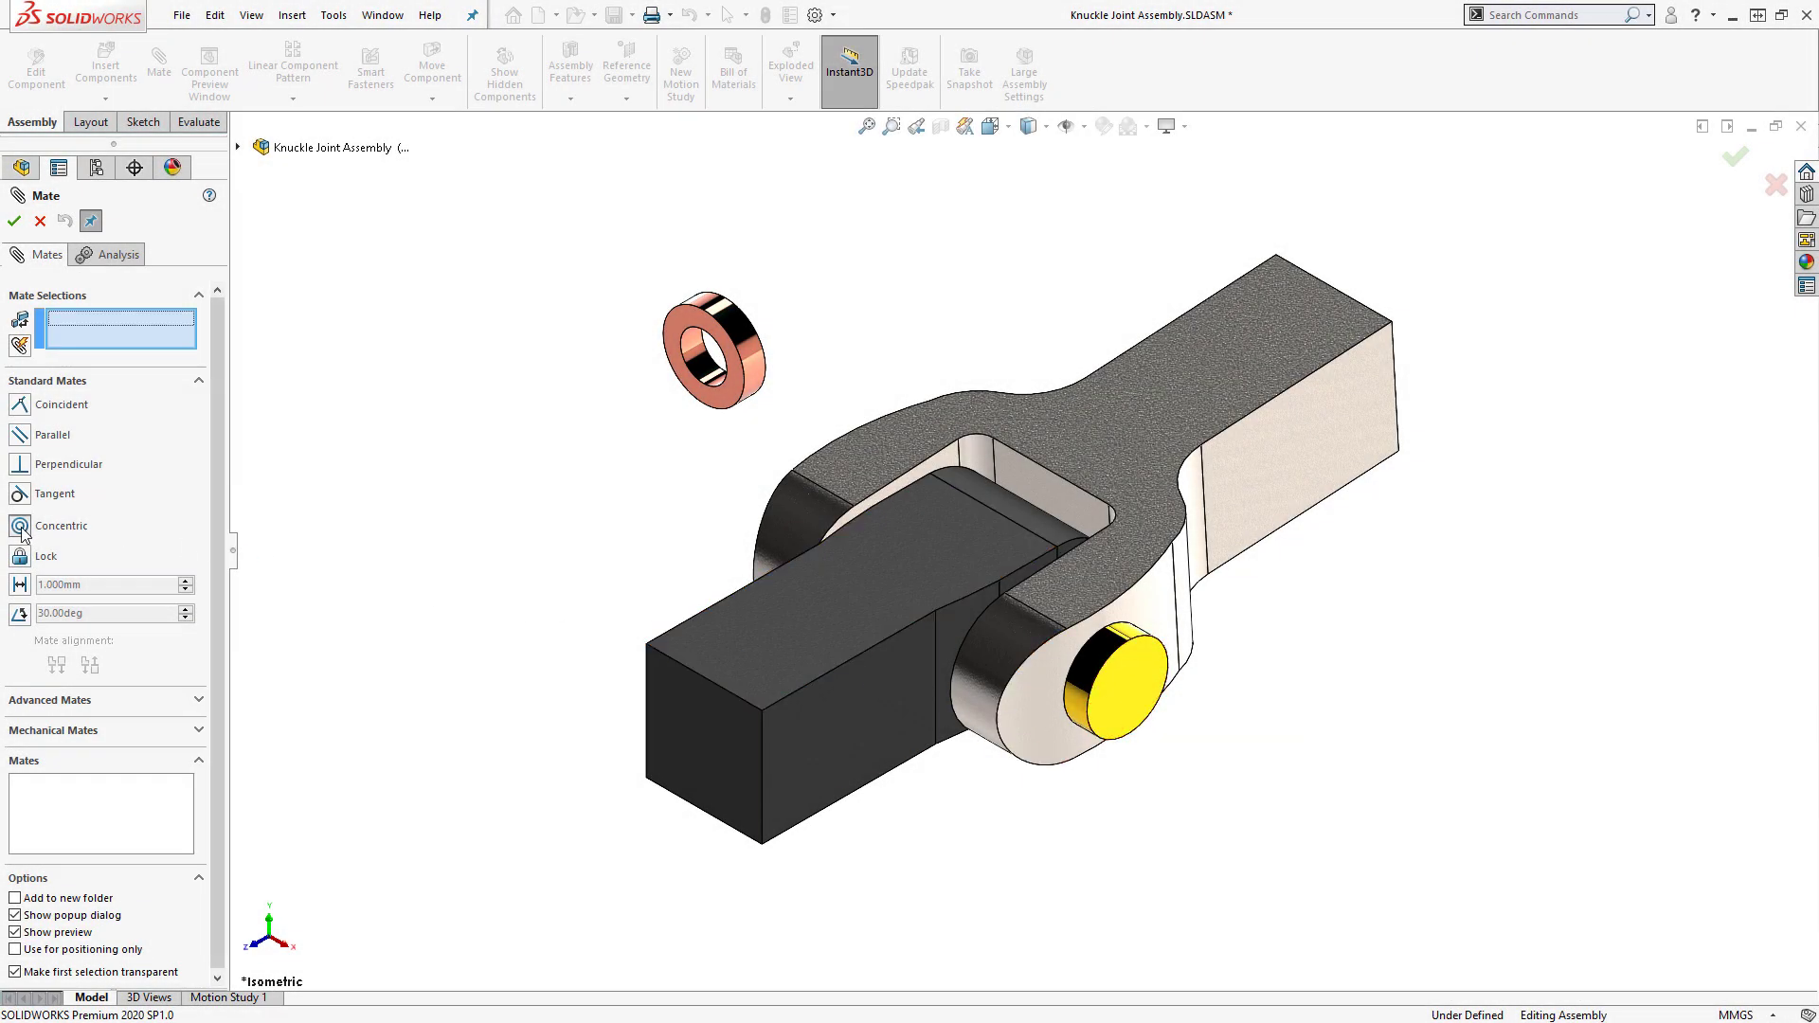
Make the nut's inner face concentric with the pin as Concentric3, then slide it along the pin
click(705, 365)
middle_drag(606, 520, 777, 559)
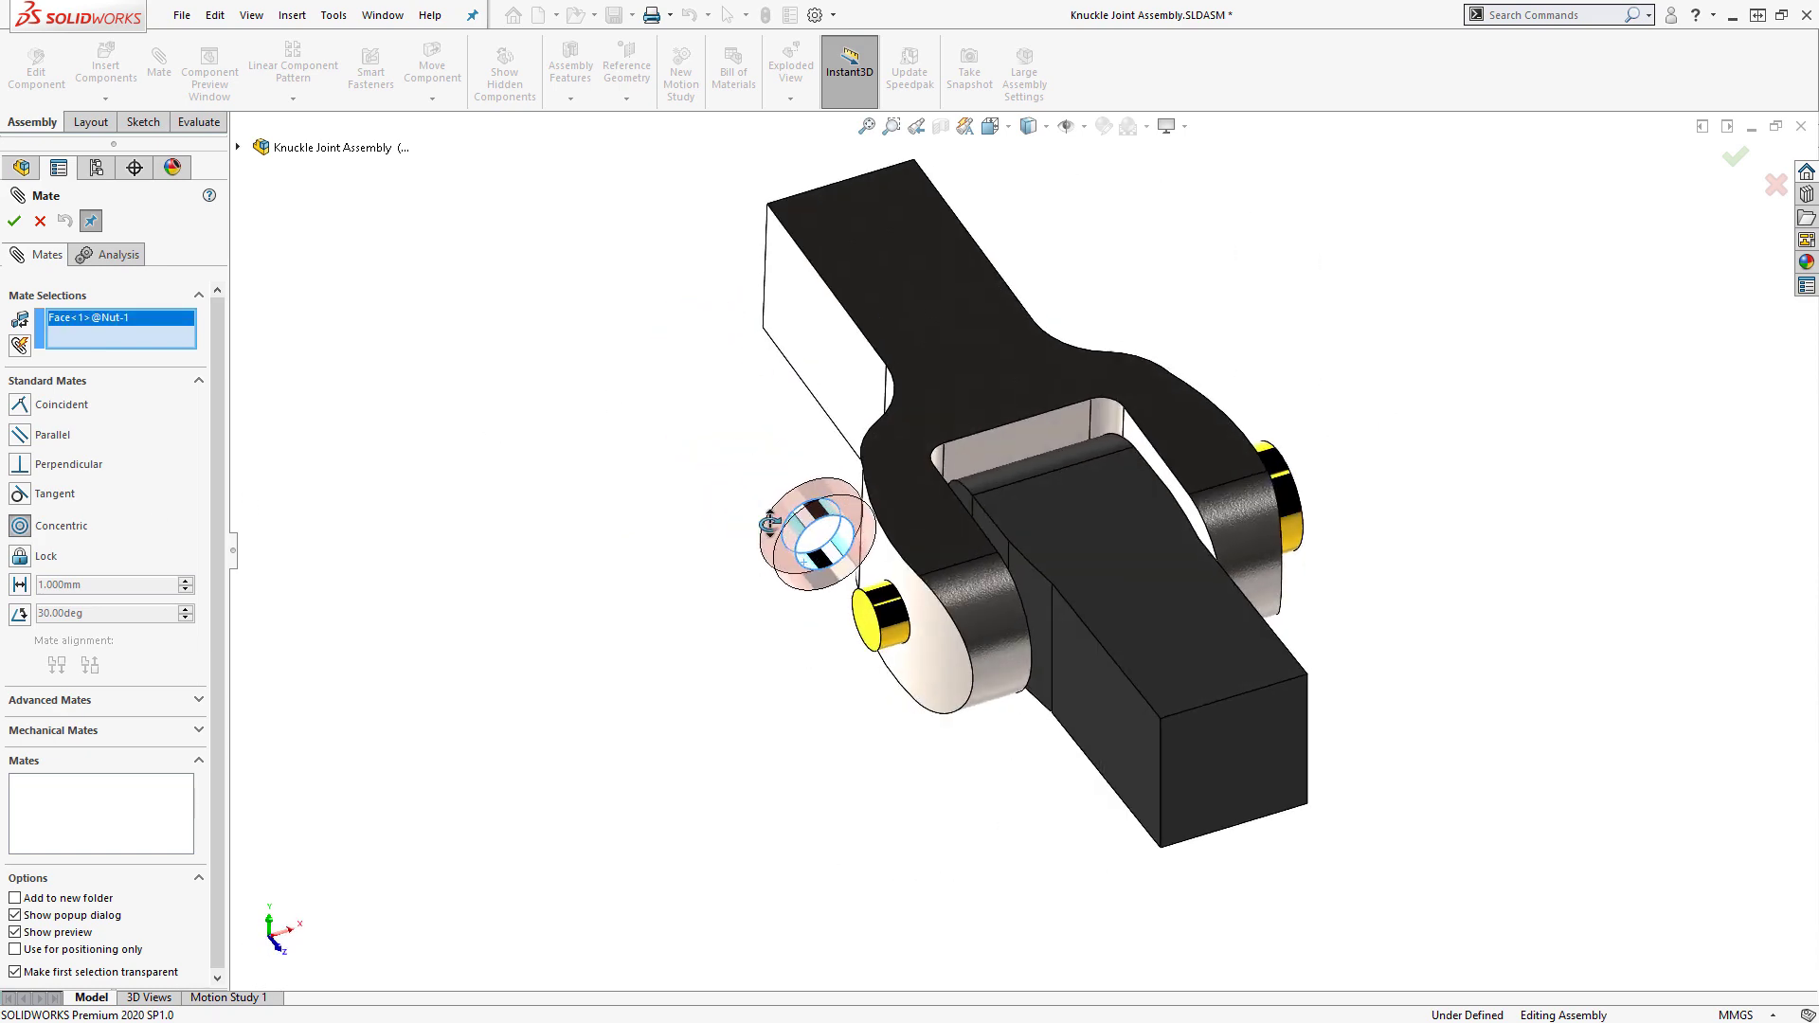
click(895, 613)
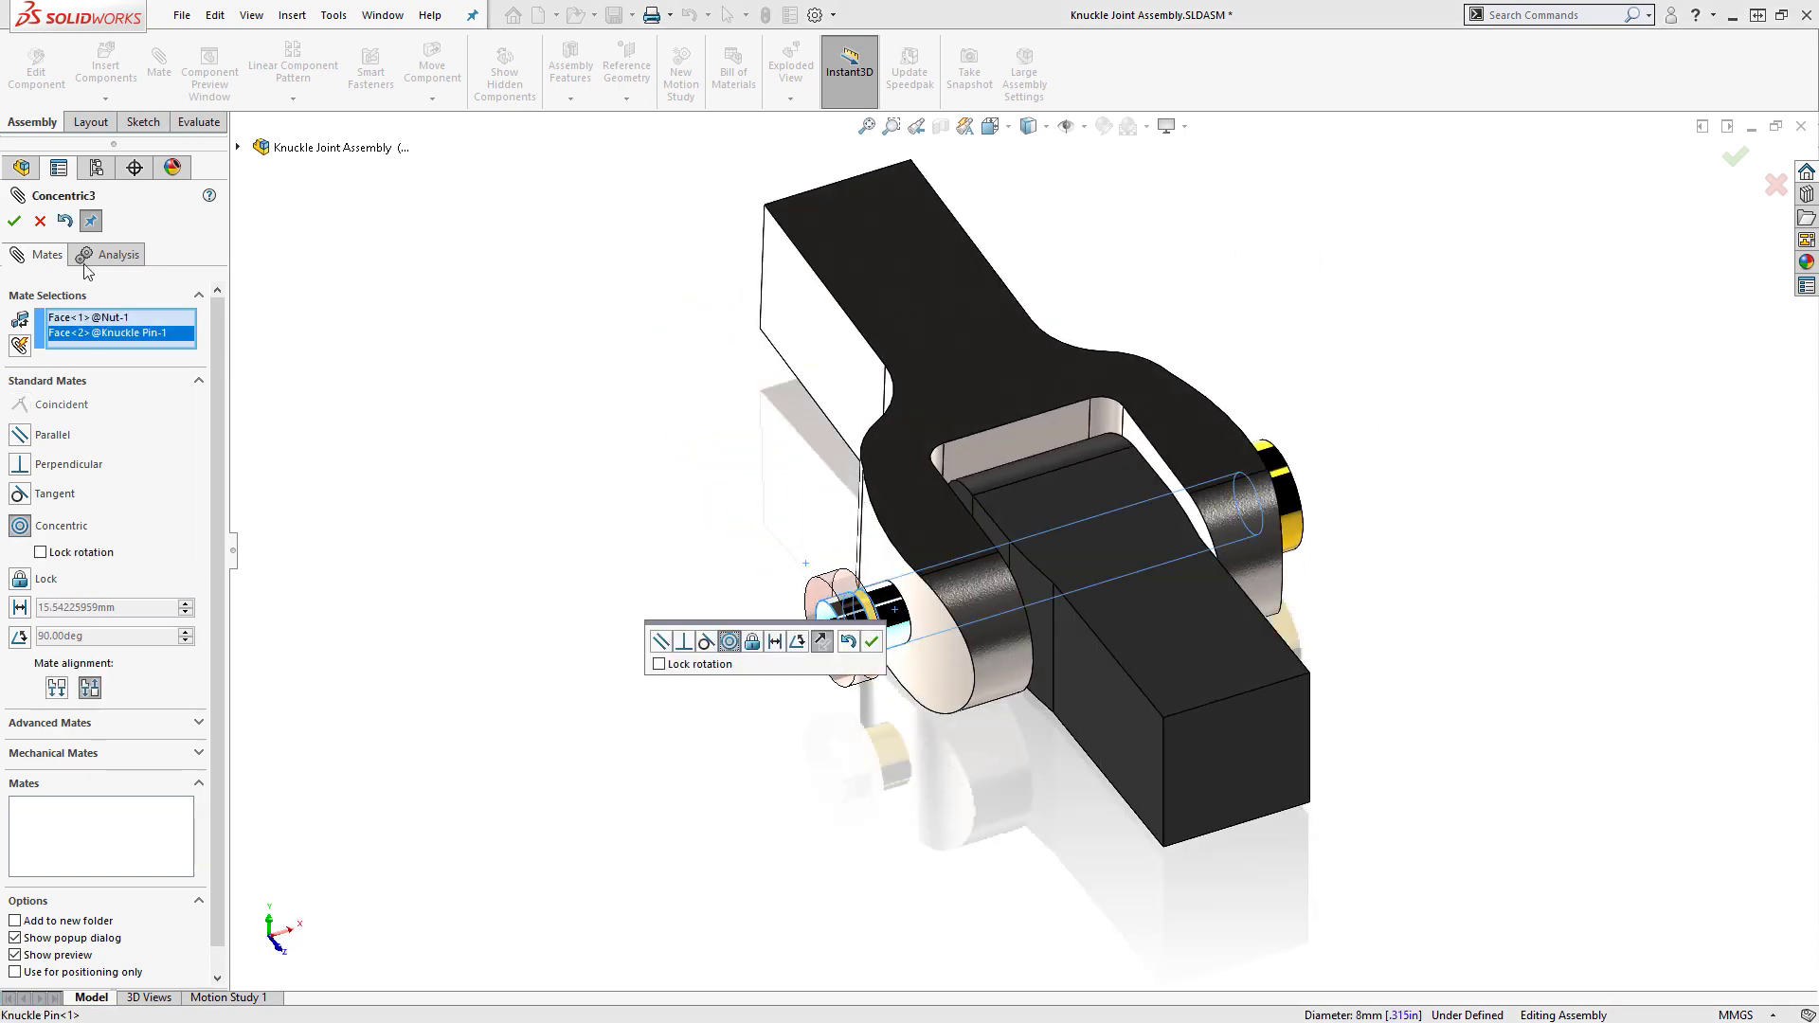
click(872, 641)
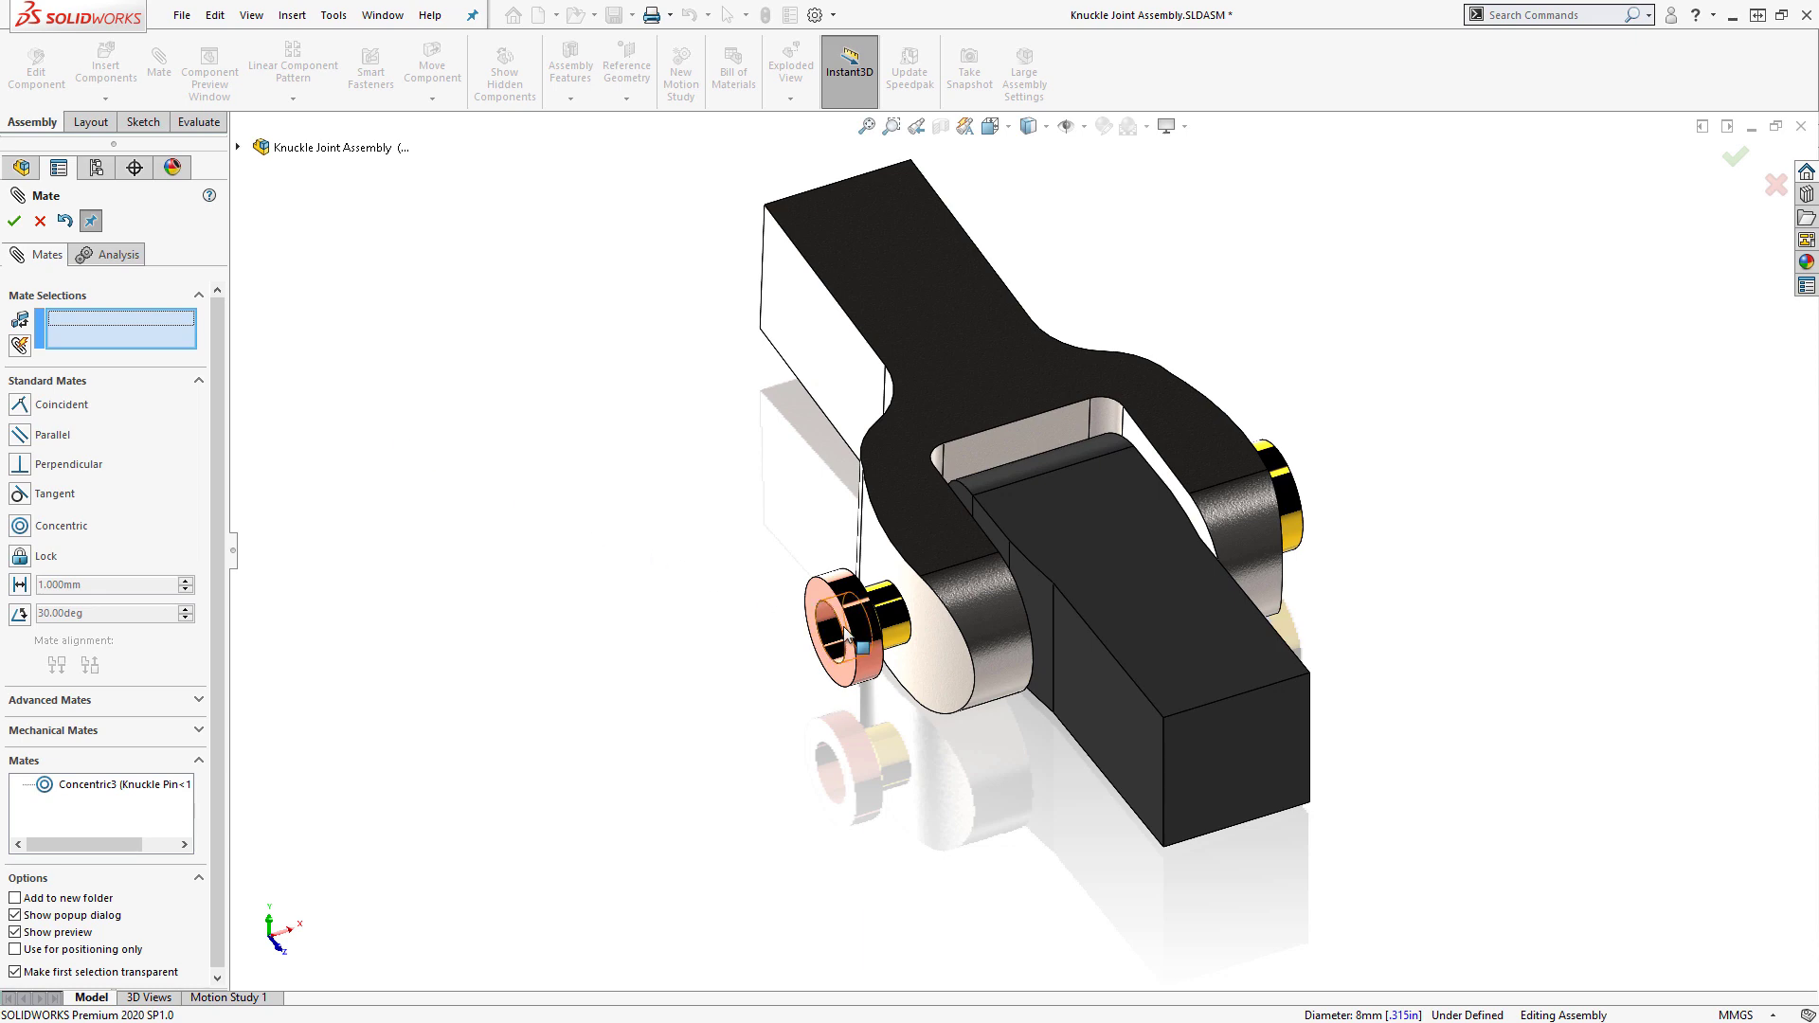
drag(843, 654, 744, 663)
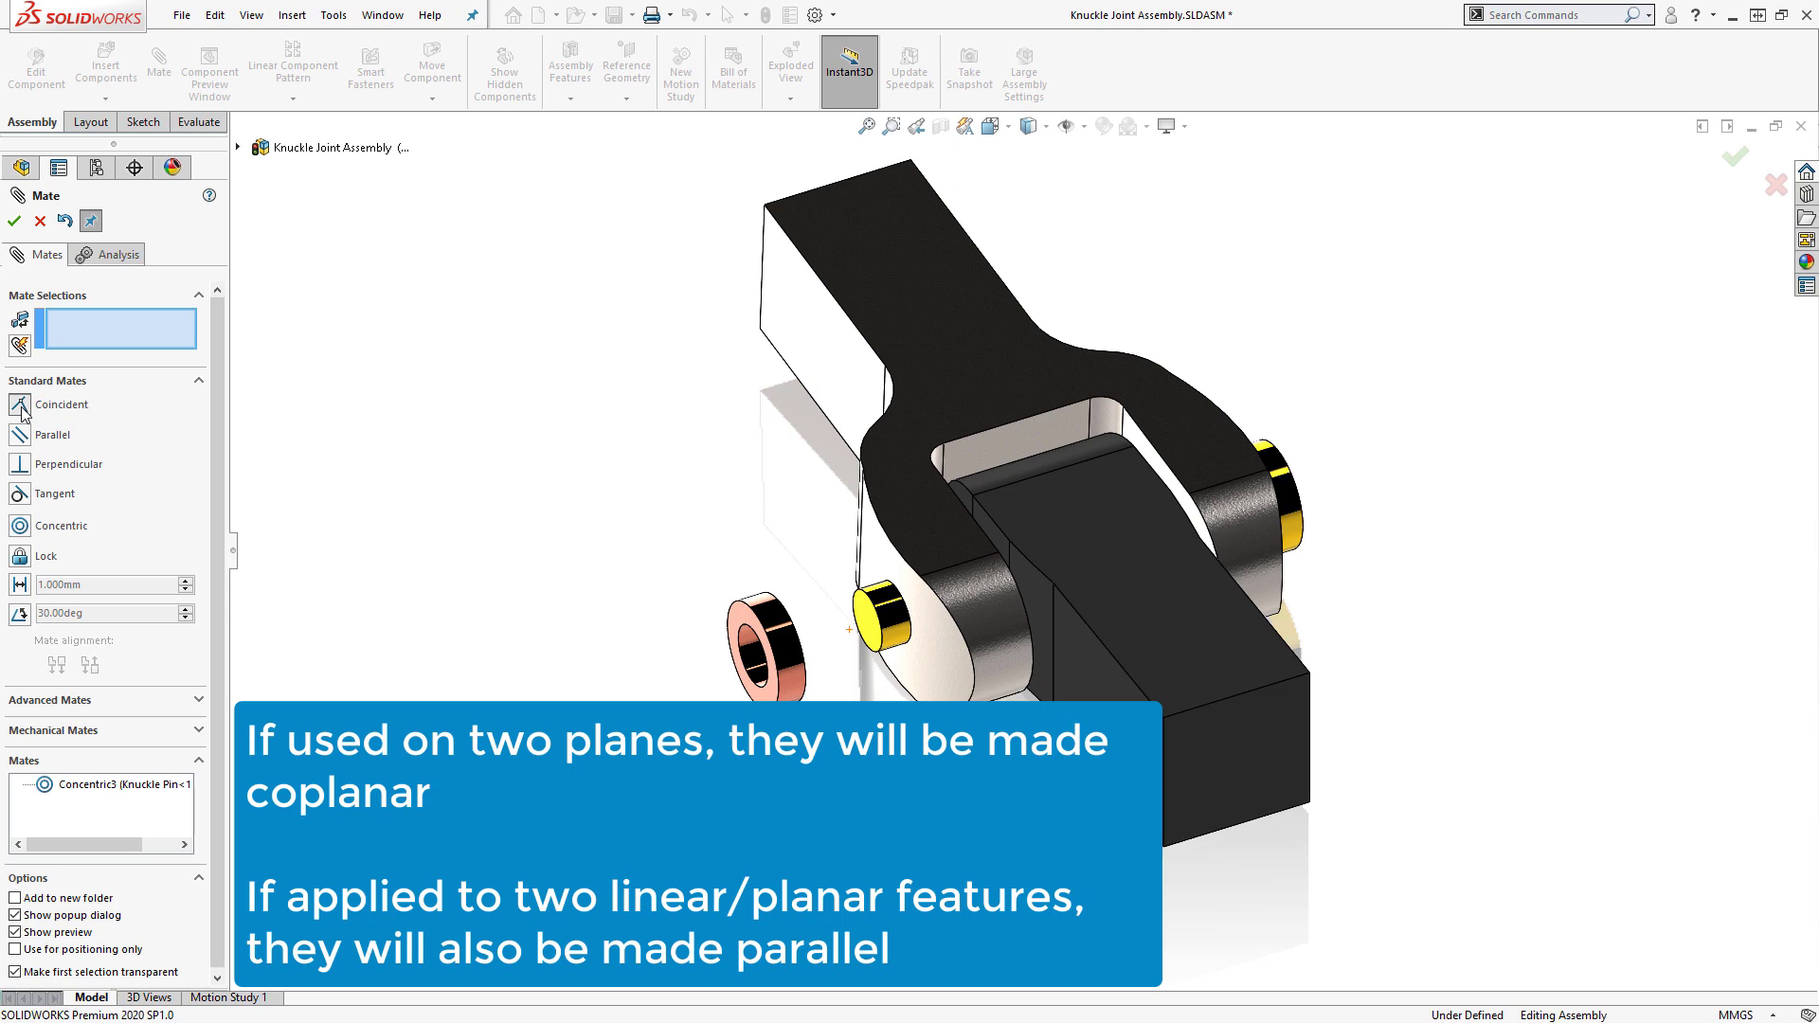
Add Coincident1 between the pin's end face and the nut face so the nut sits flush
click(20, 408)
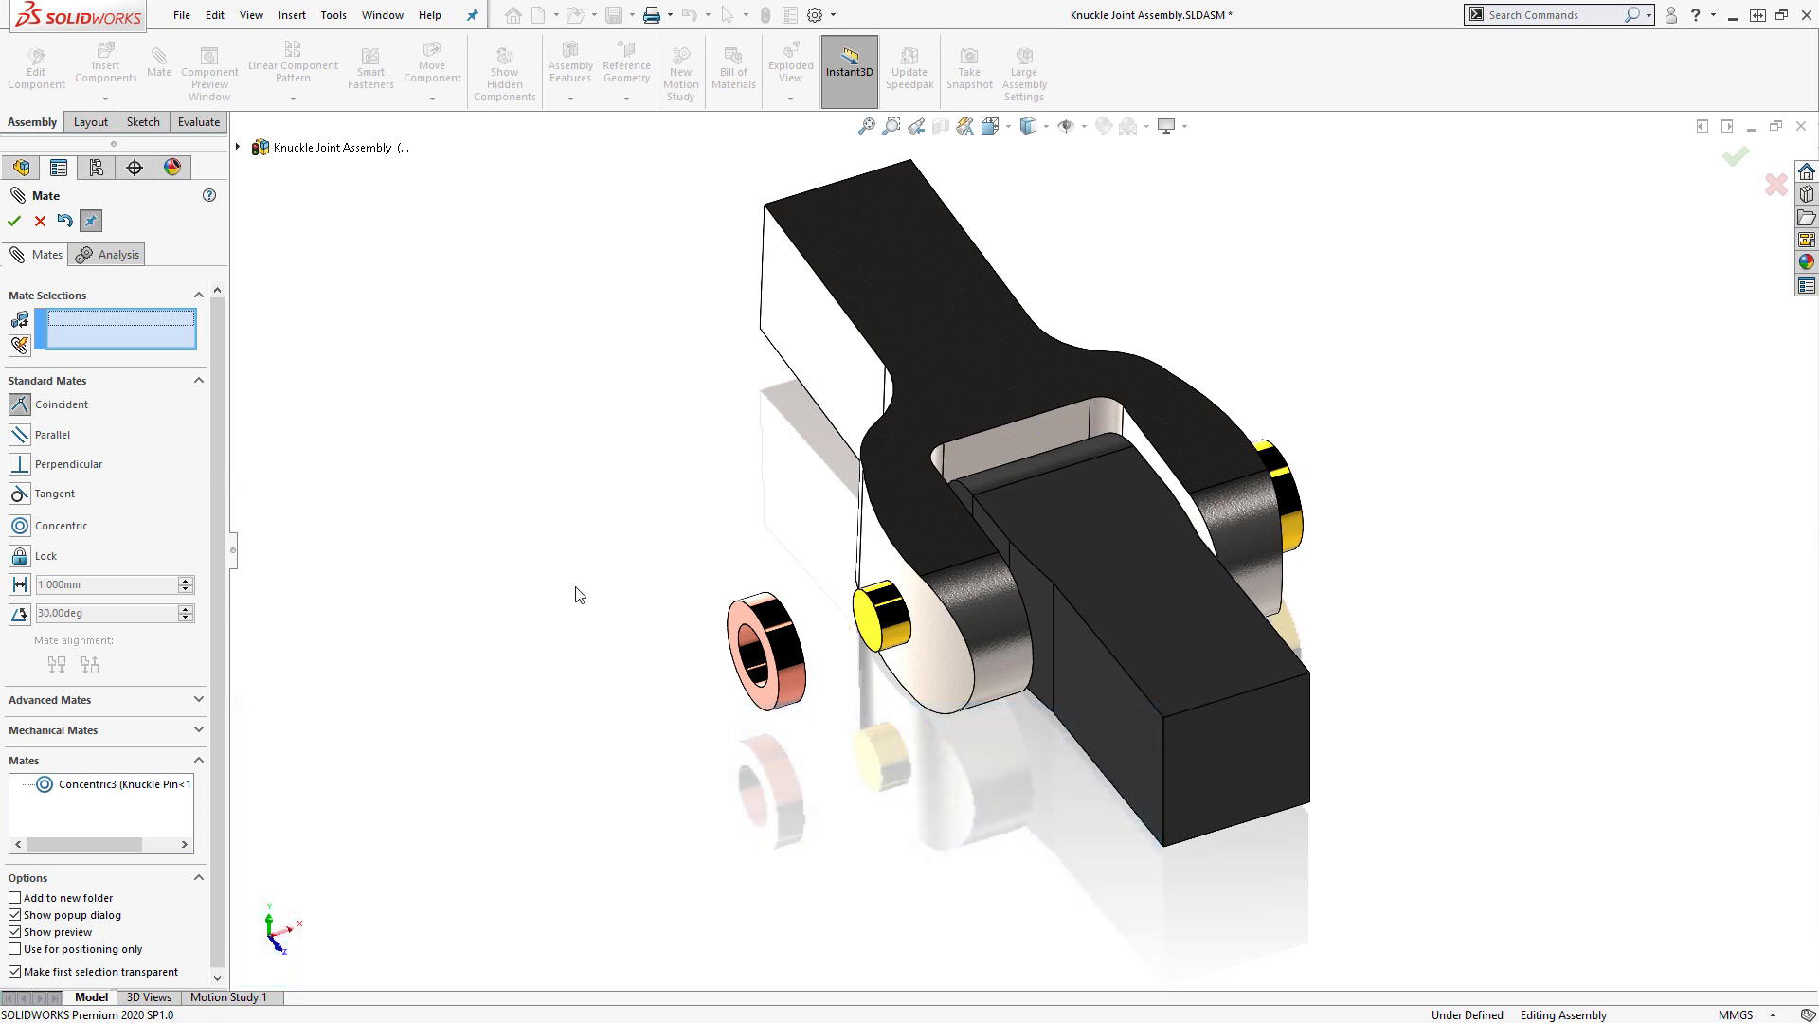
click(877, 616)
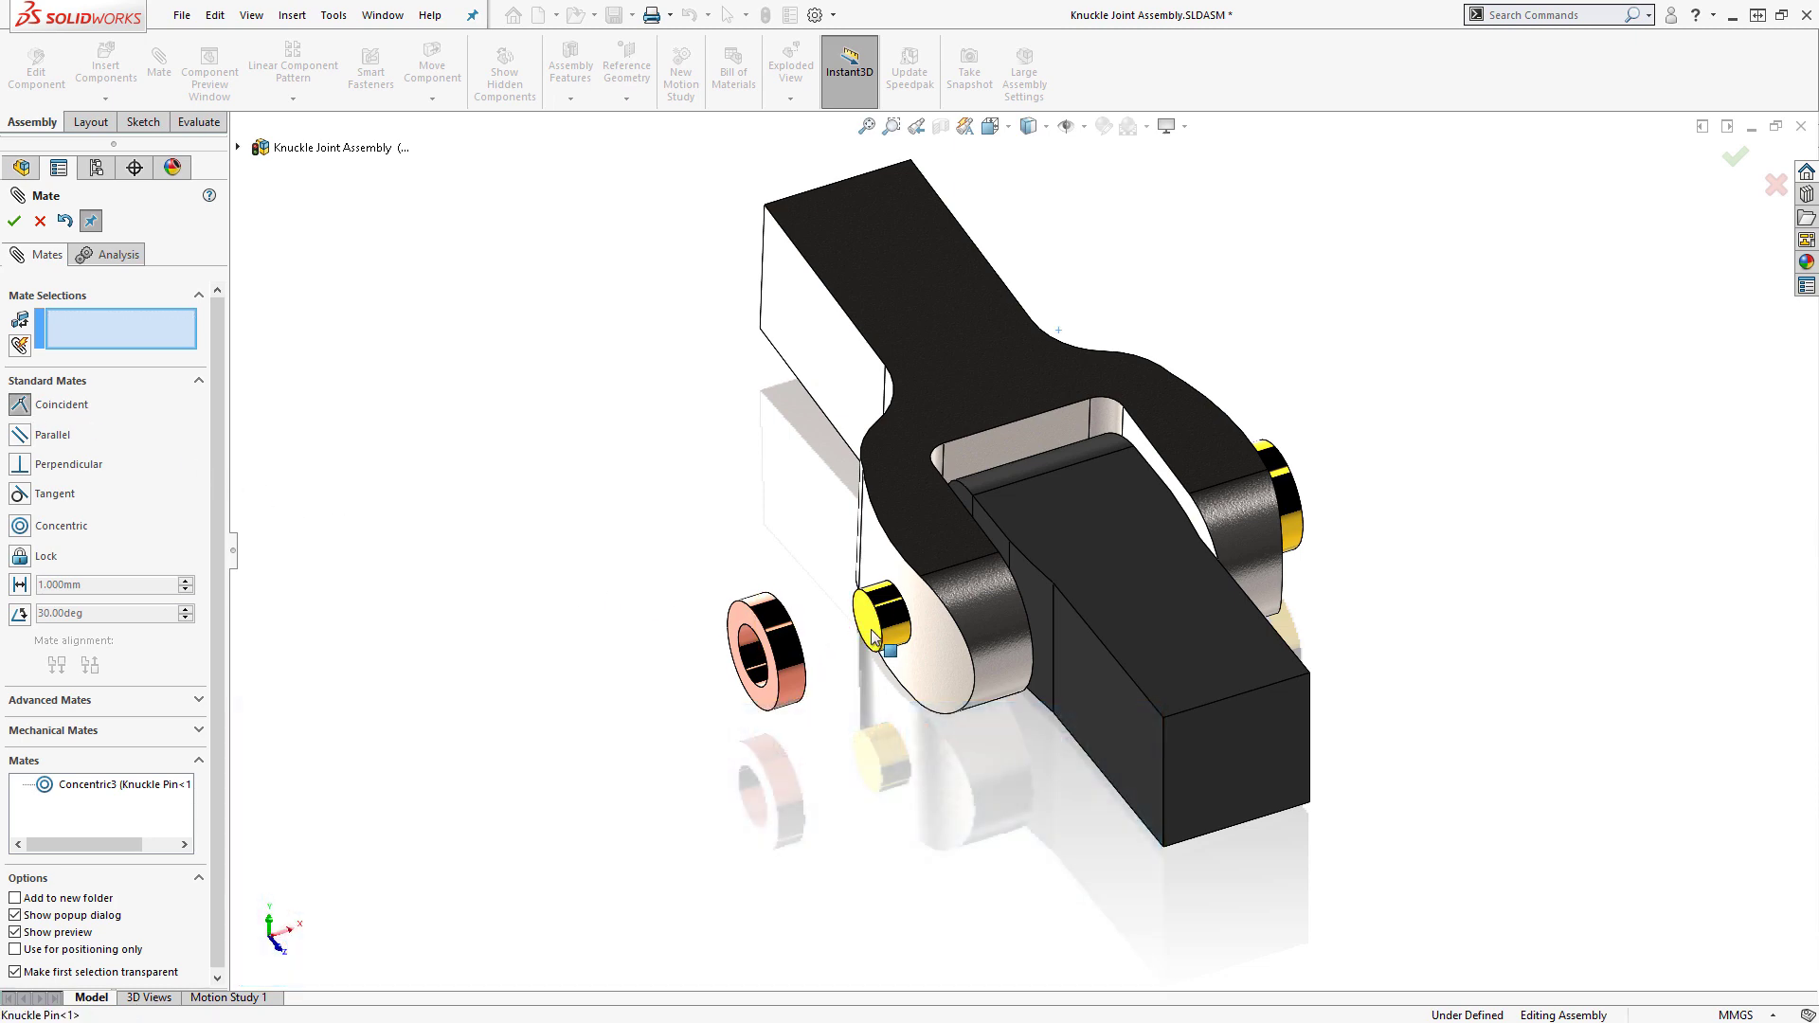
click(736, 622)
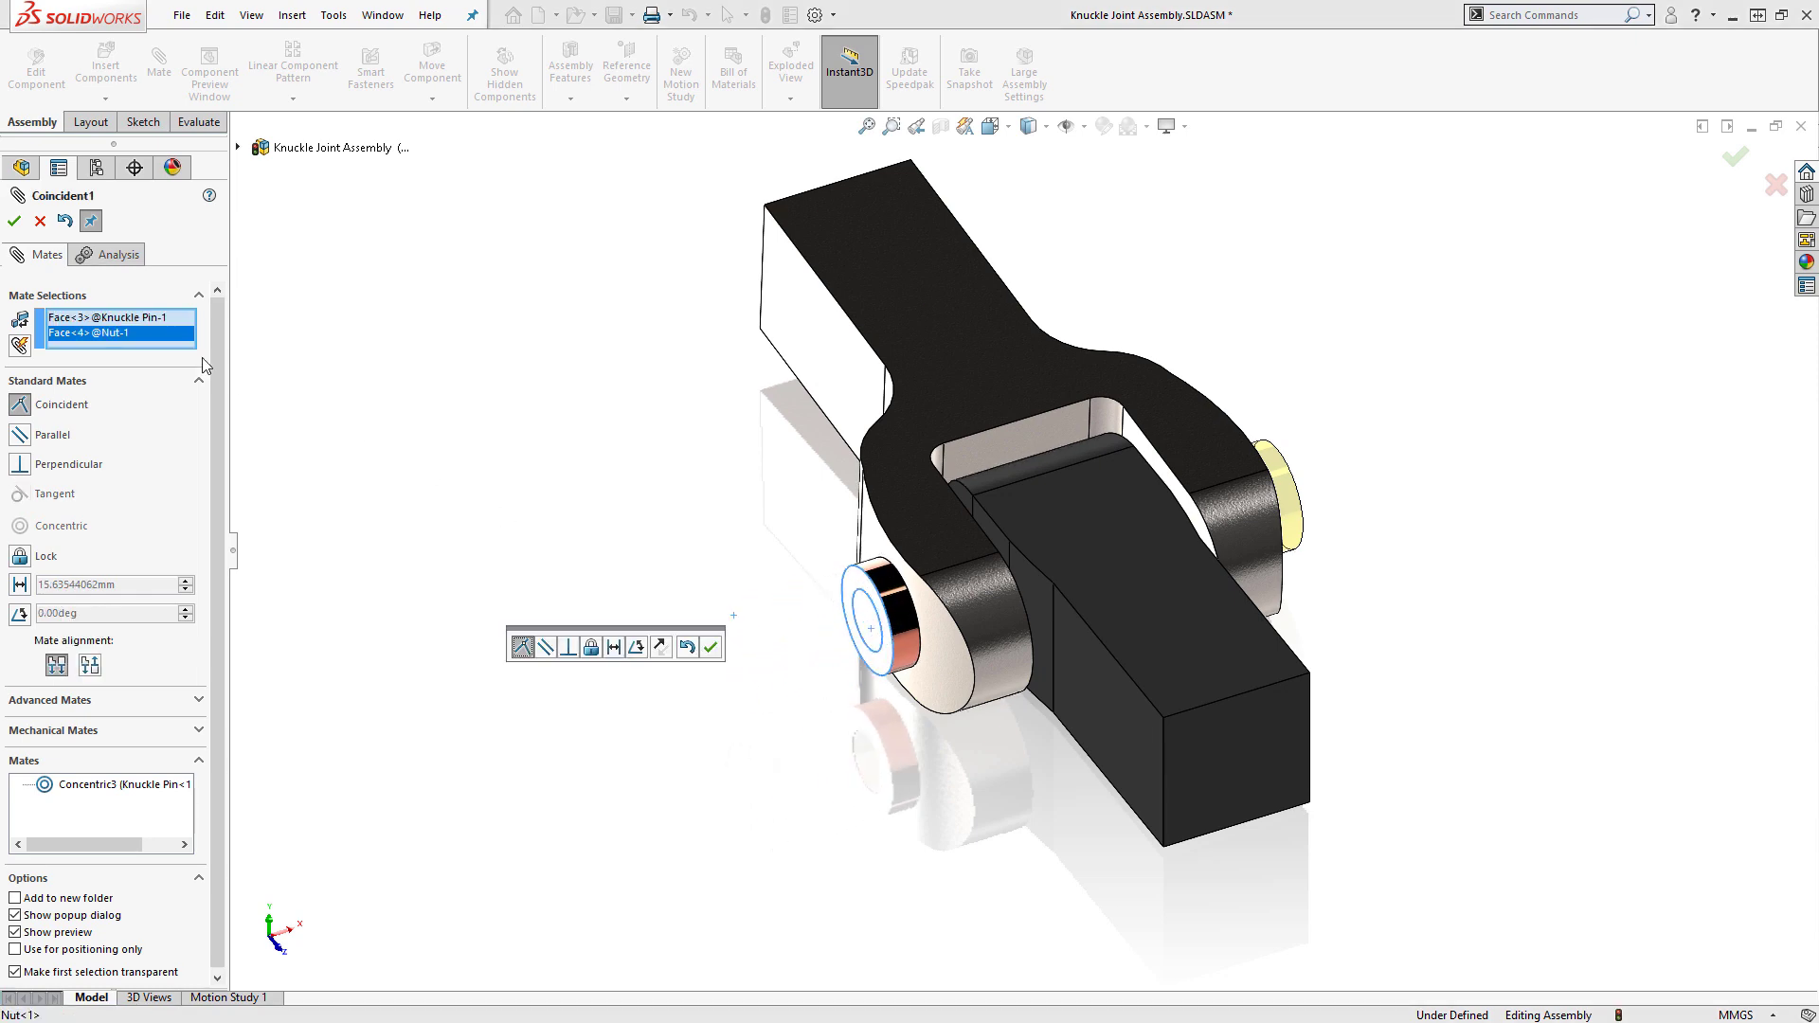
click(14, 221)
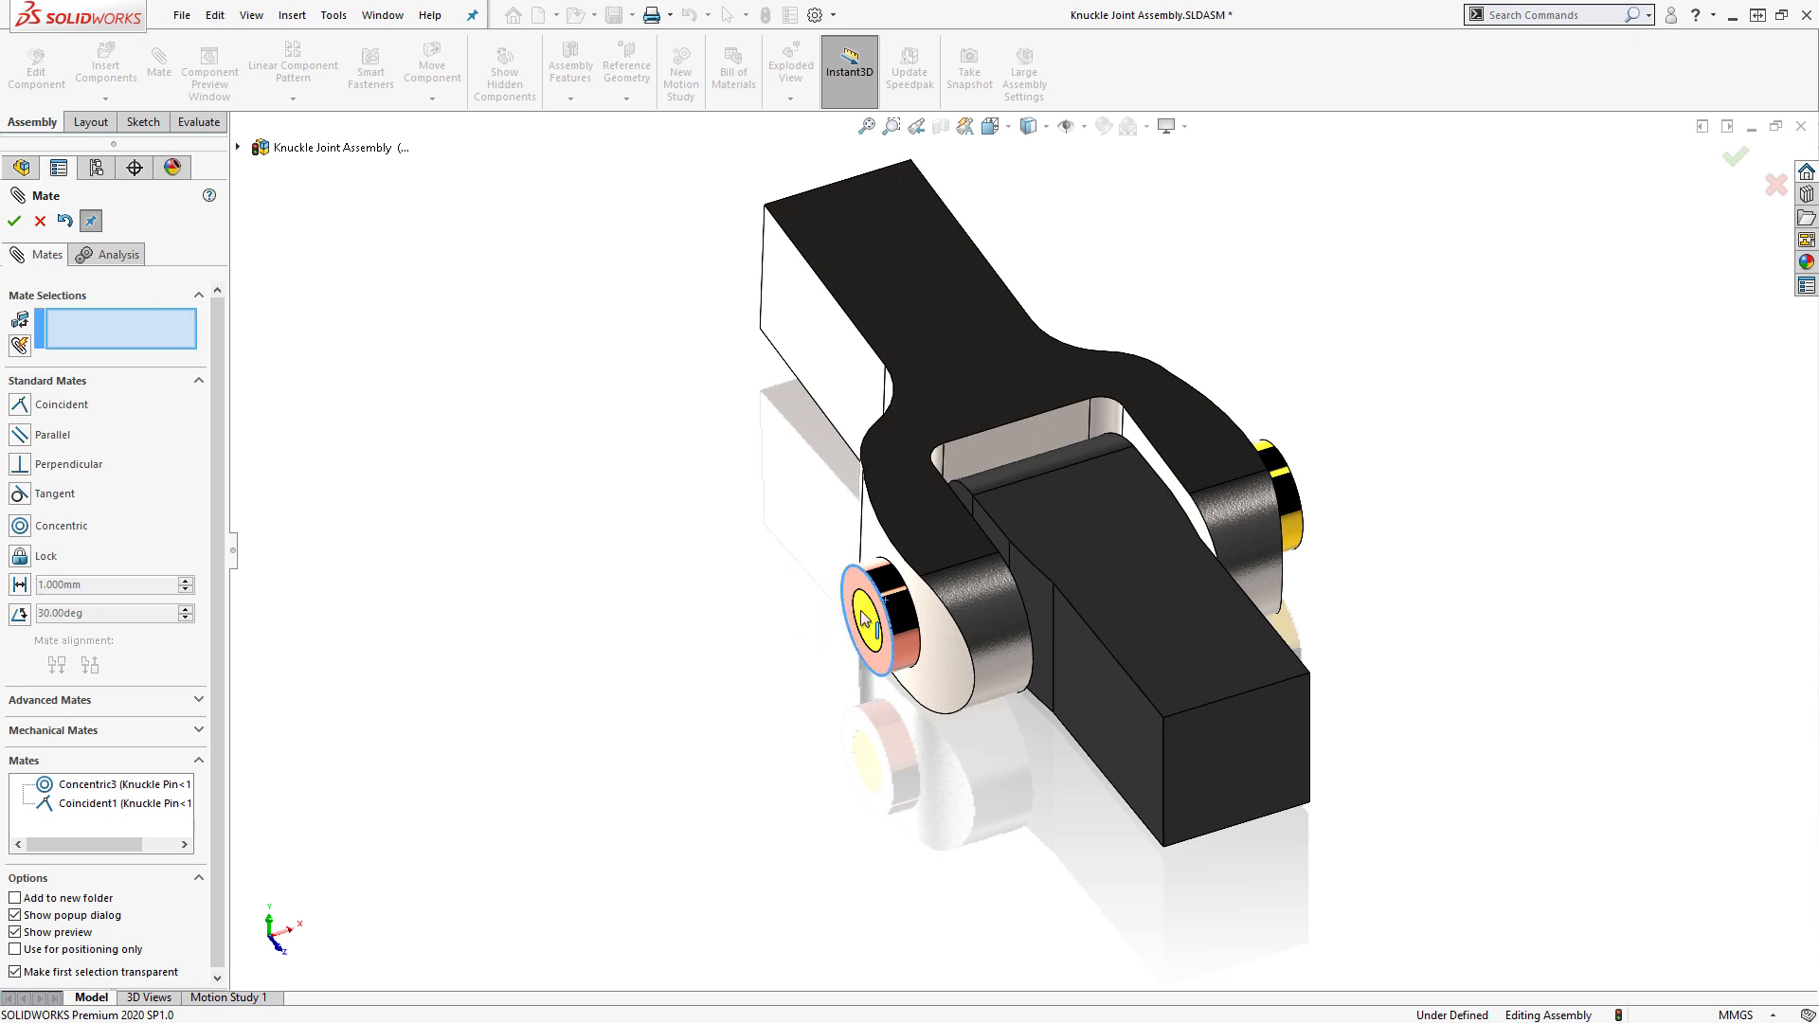
click(889, 616)
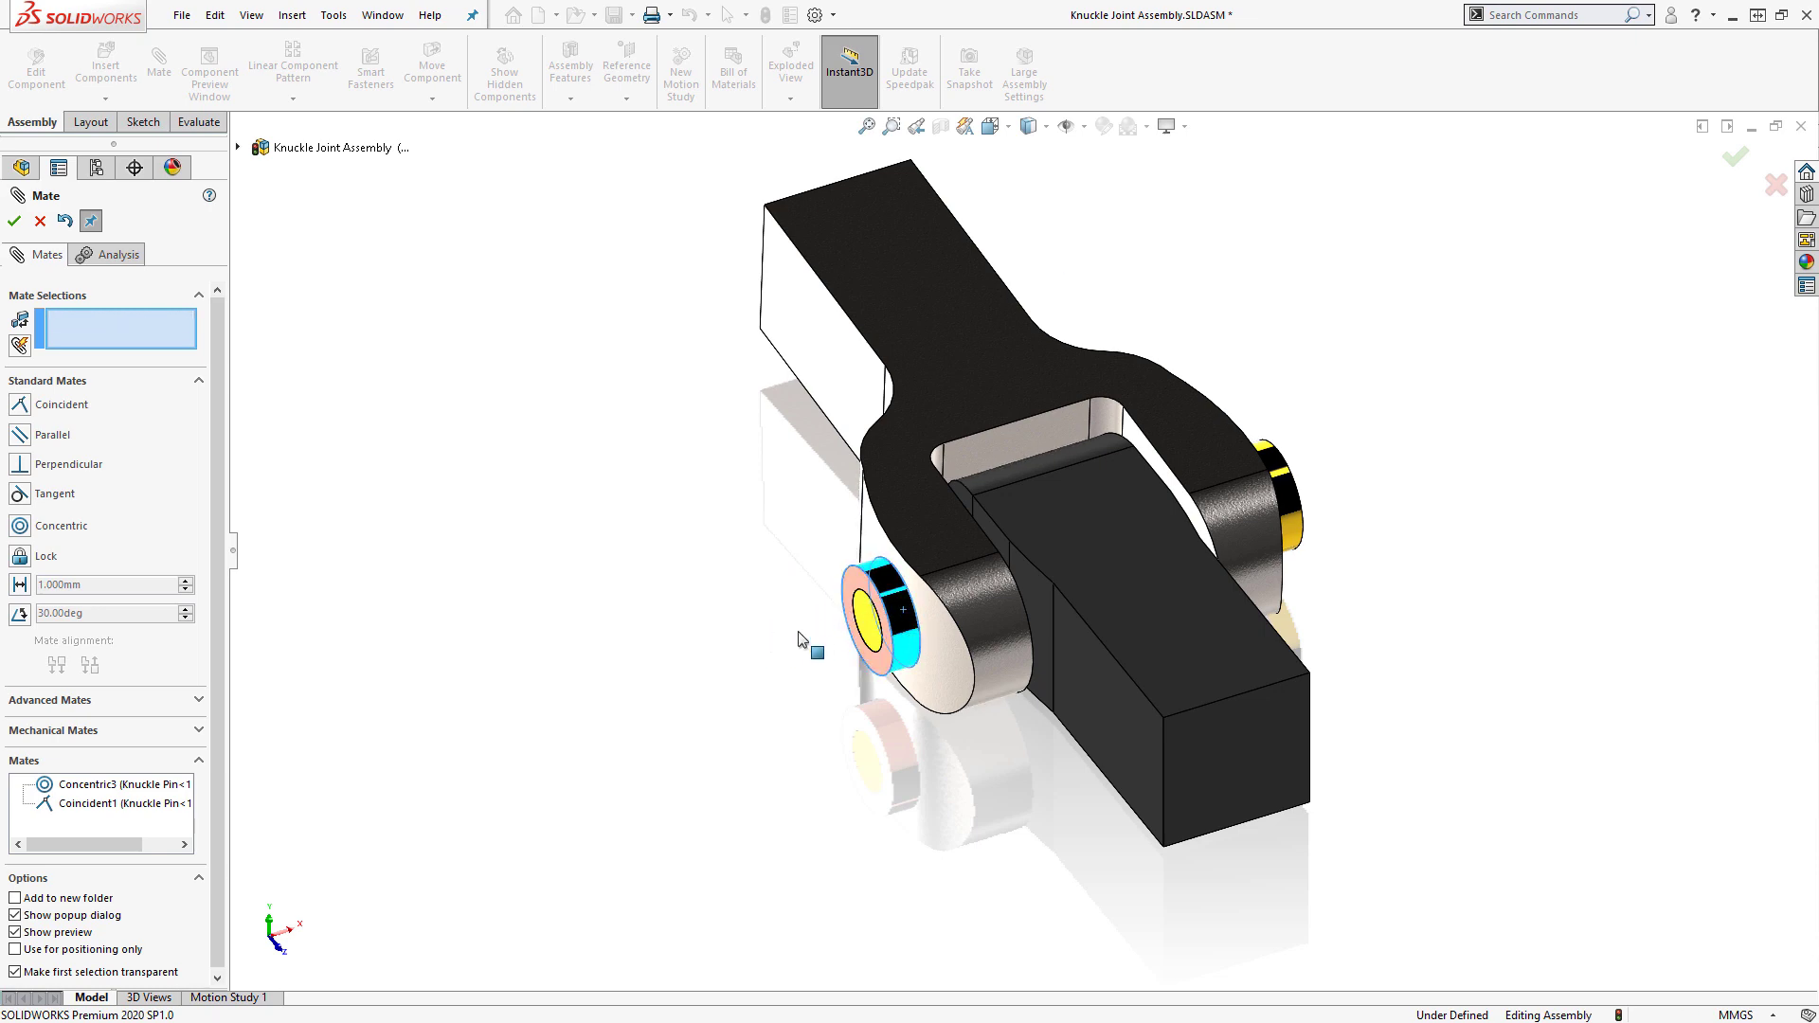
Drag the female knuckle in isometric view to show it swinging freely about the pin
key(ctrl+7)
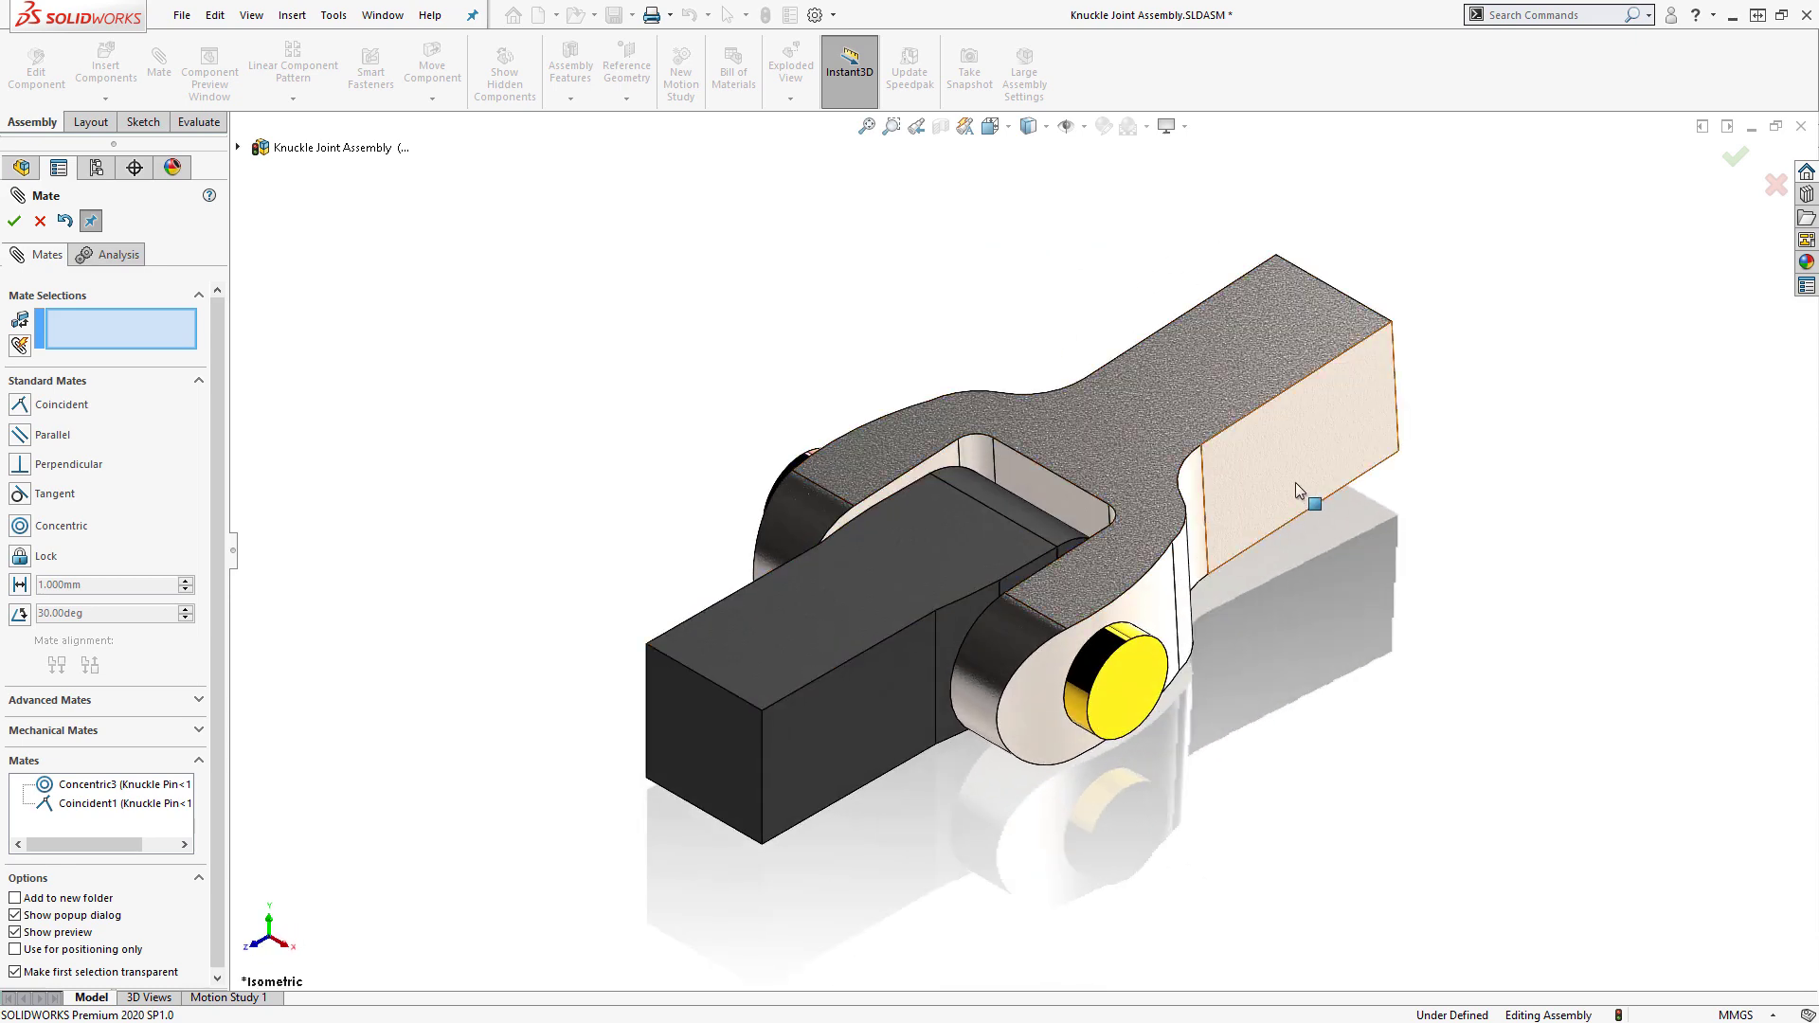
click(1312, 478)
middle_drag(1177, 423, 1104, 402)
key(ctrl+7)
drag(1262, 455, 1159, 349)
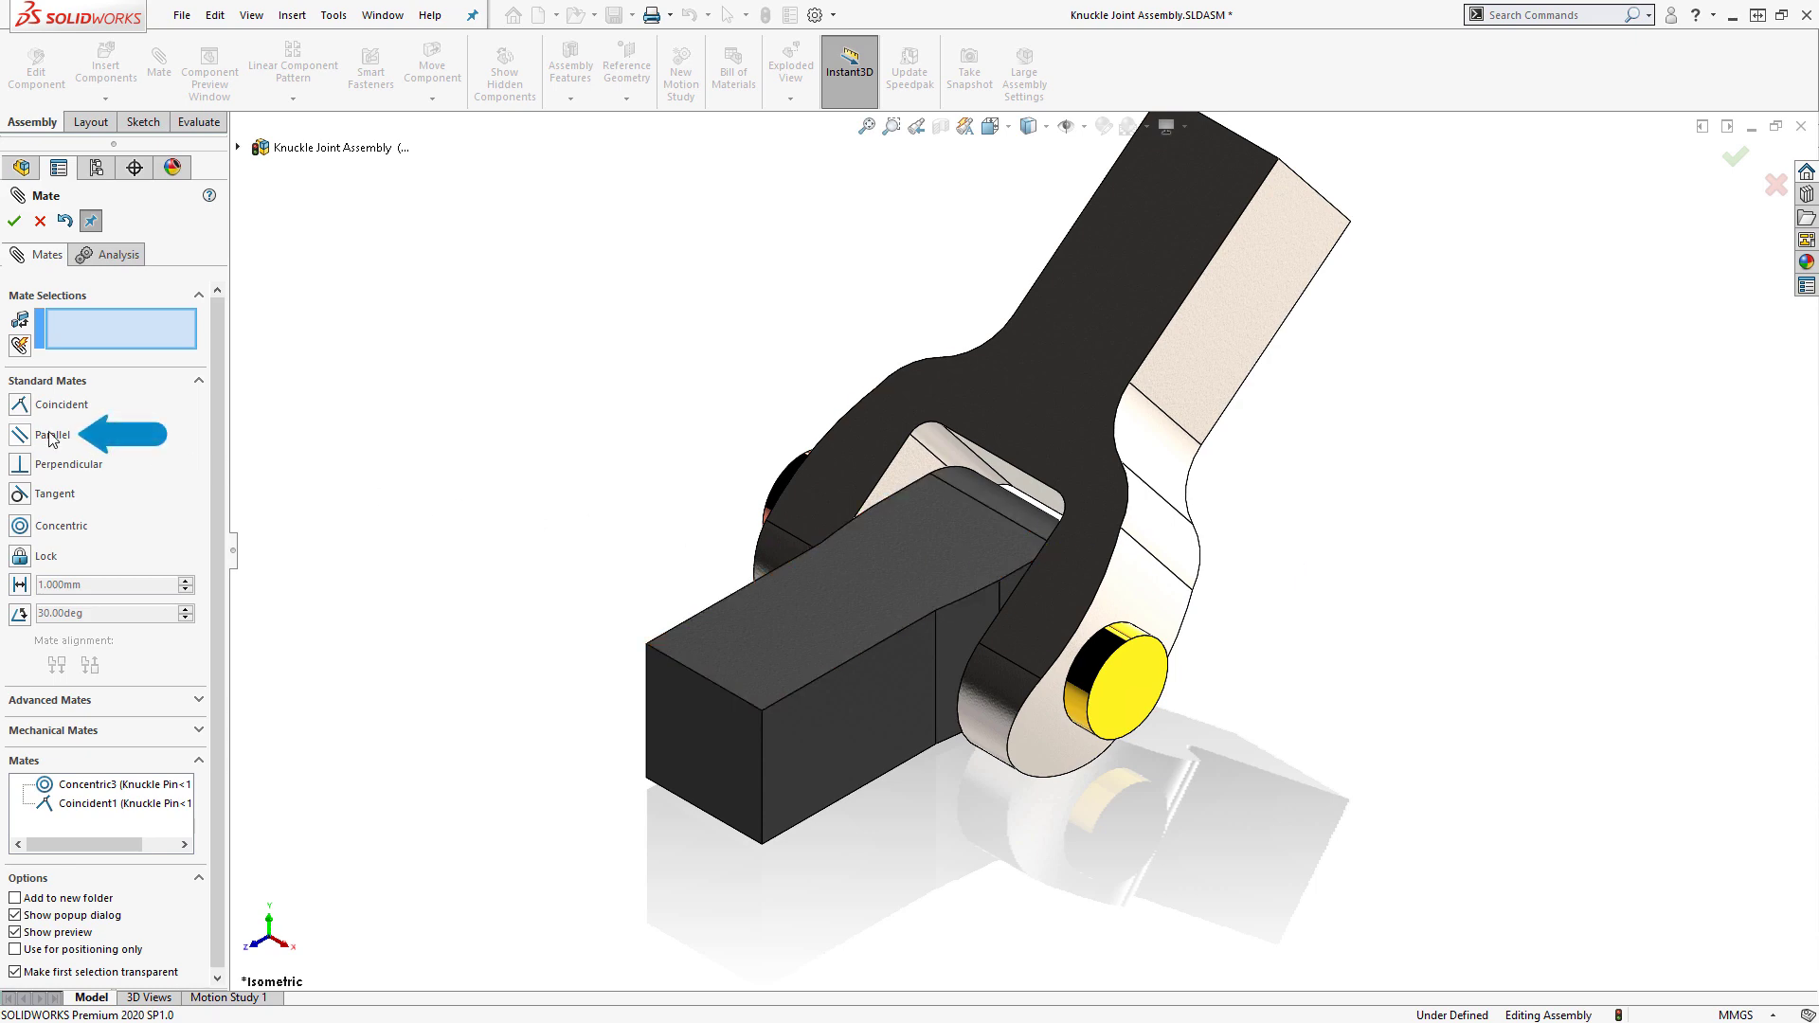
Add Parallel1 between the male and female knuckles' top faces to line them up straight
click(20, 435)
click(781, 605)
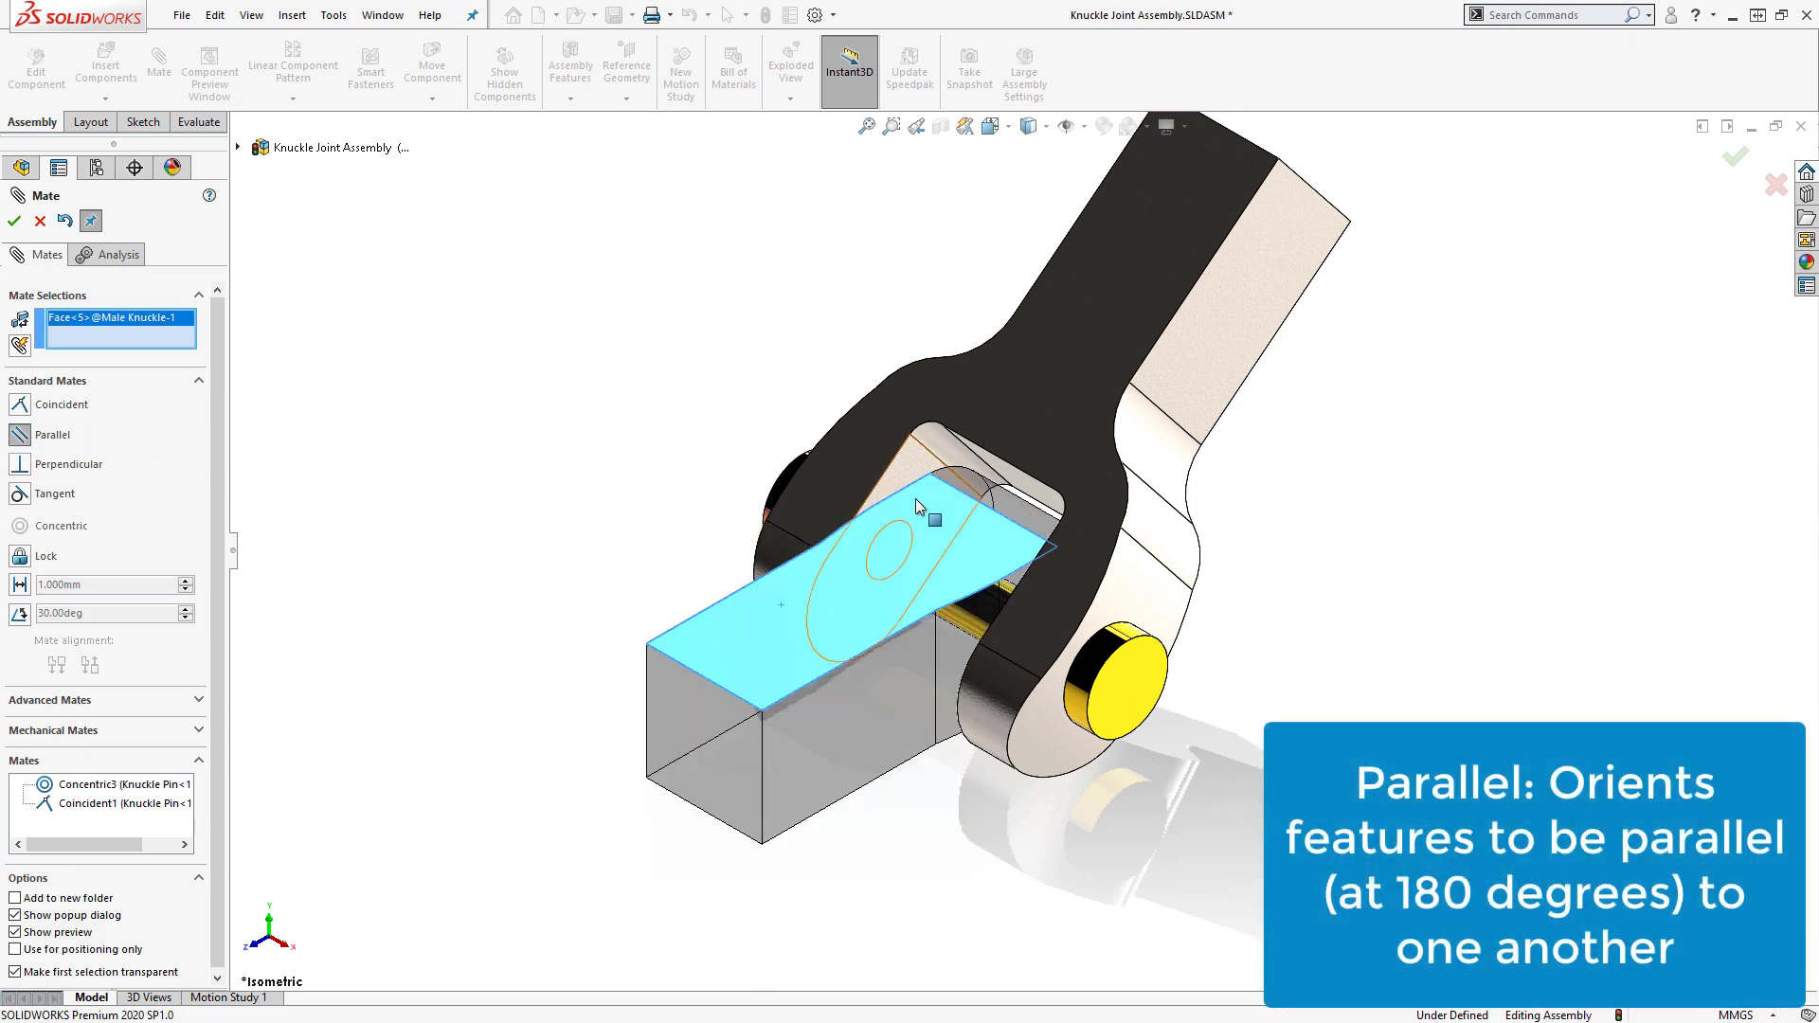
click(1076, 358)
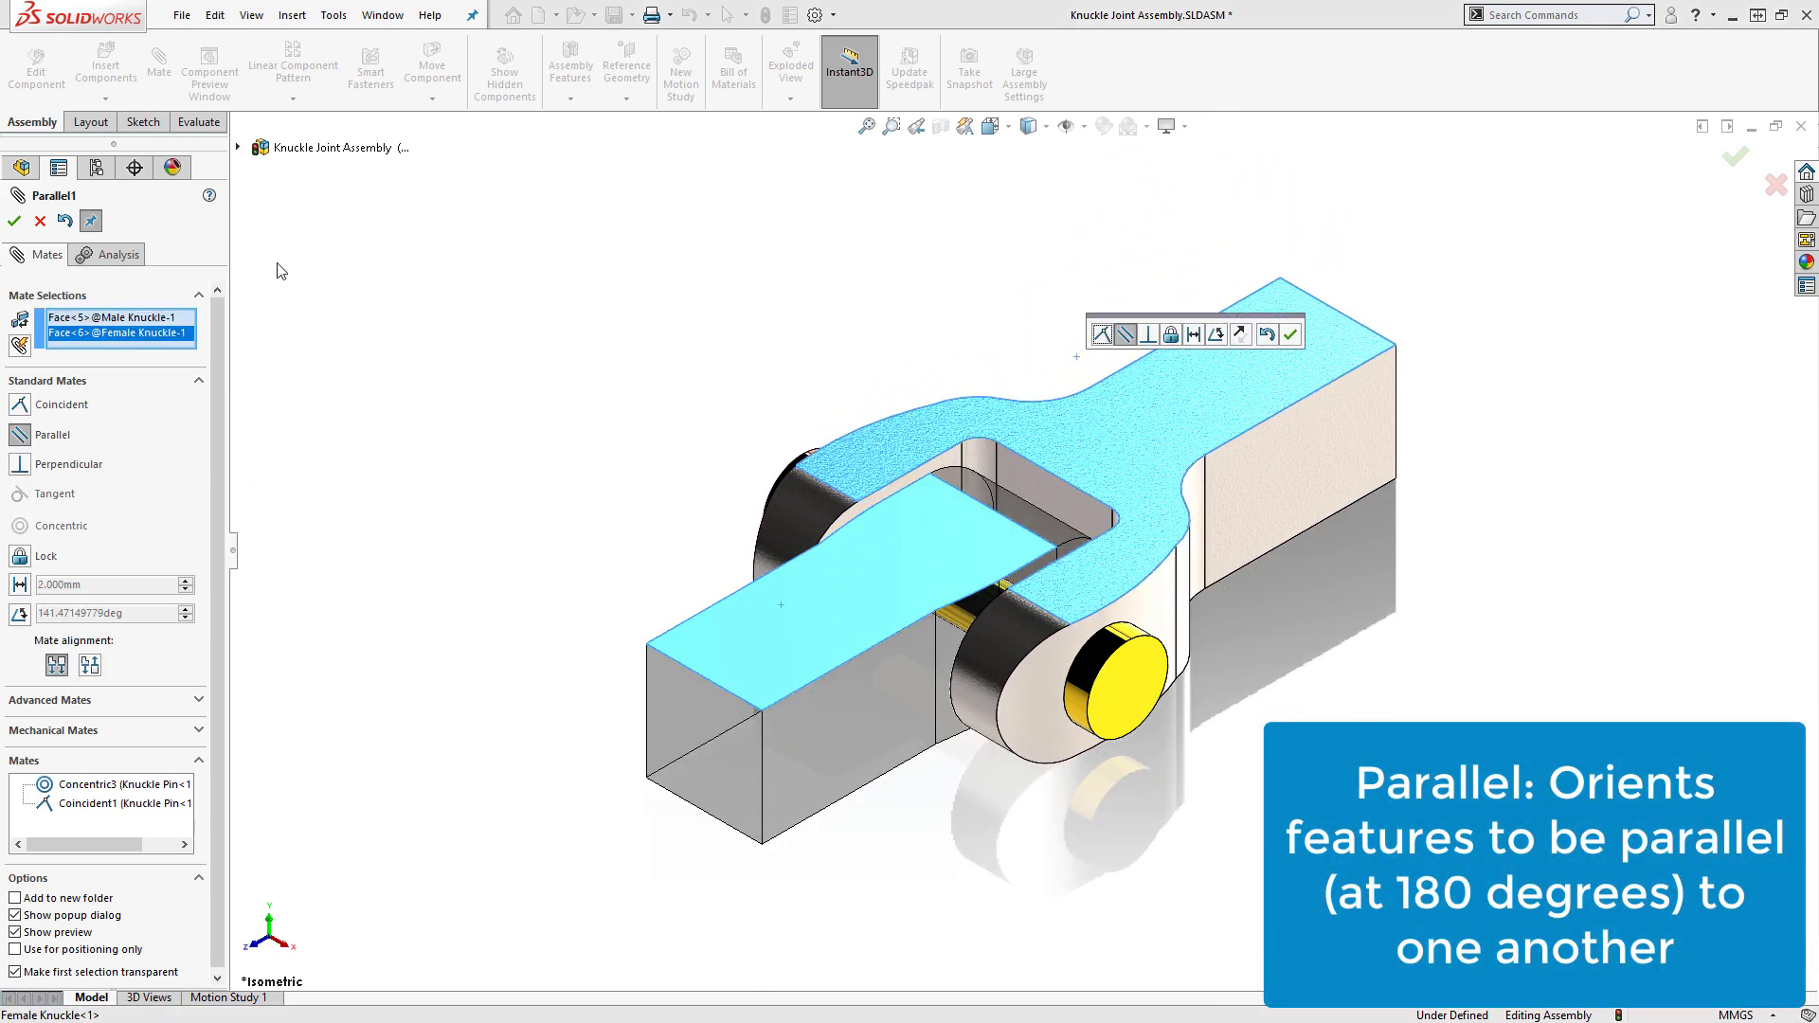
click(13, 222)
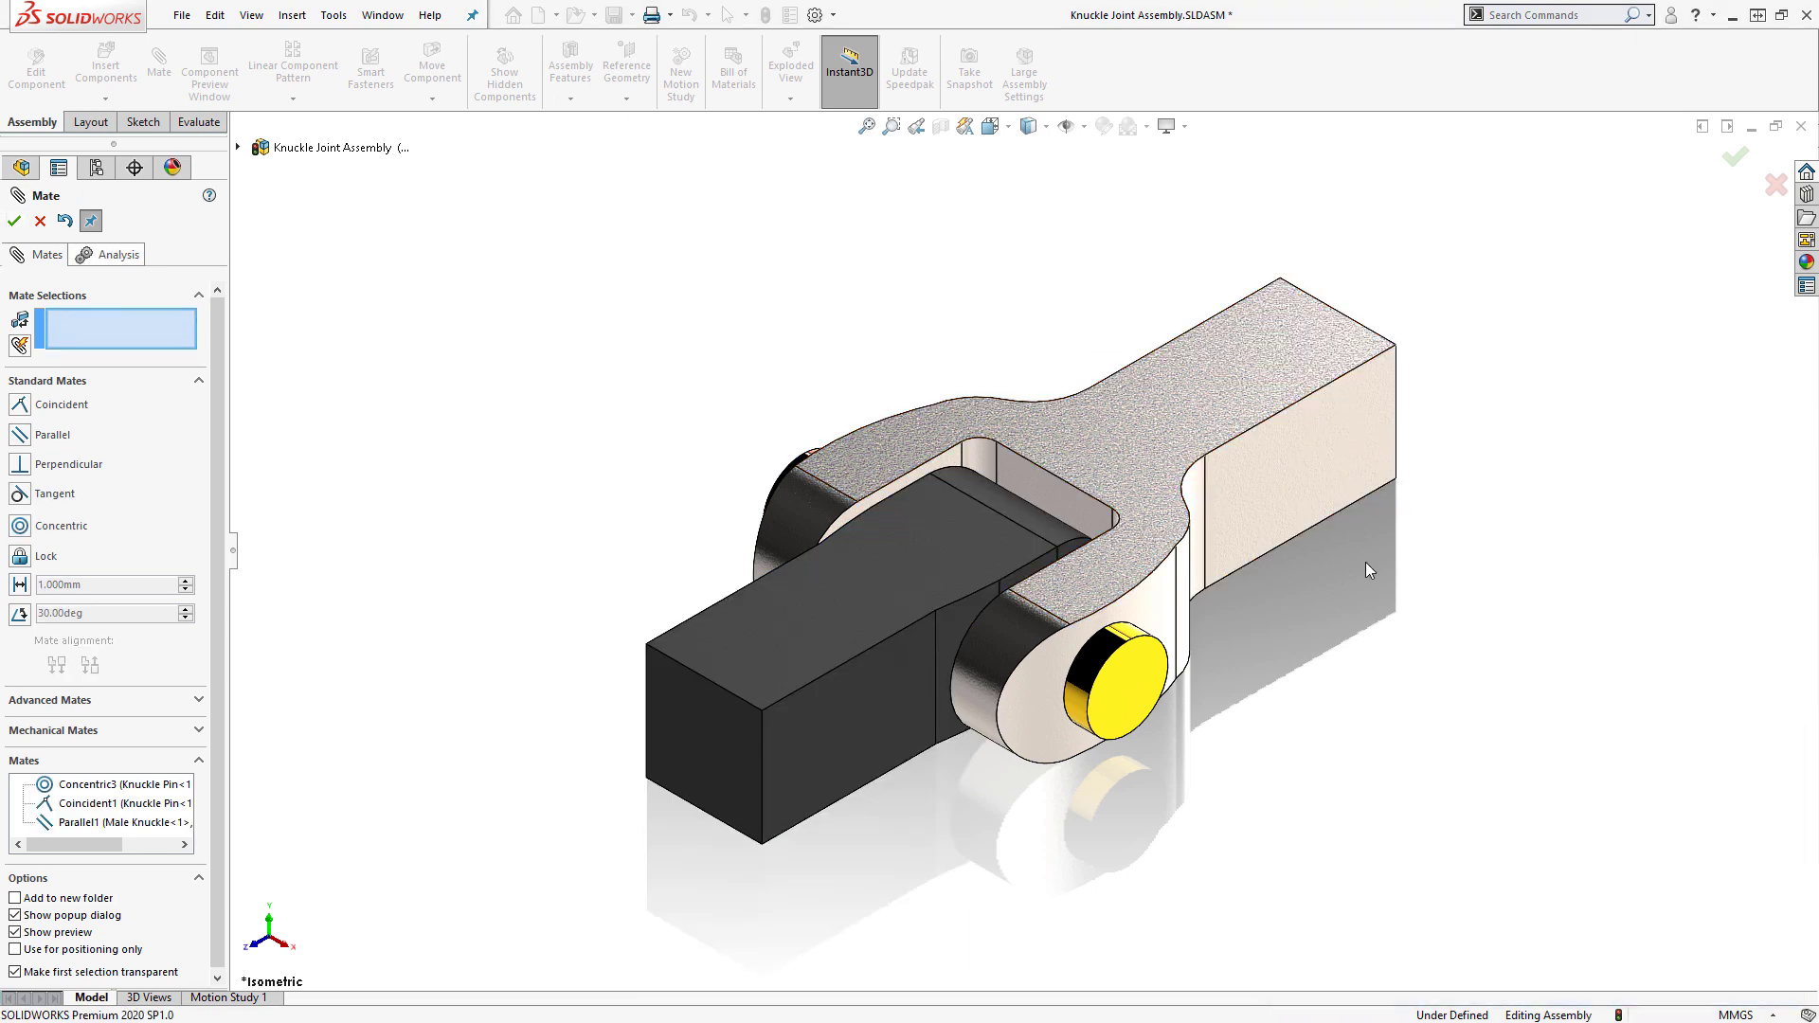
Delete the Parallel1 mate and swing the female knuckle about the pin
click(141, 822)
right_click(140, 823)
click(188, 836)
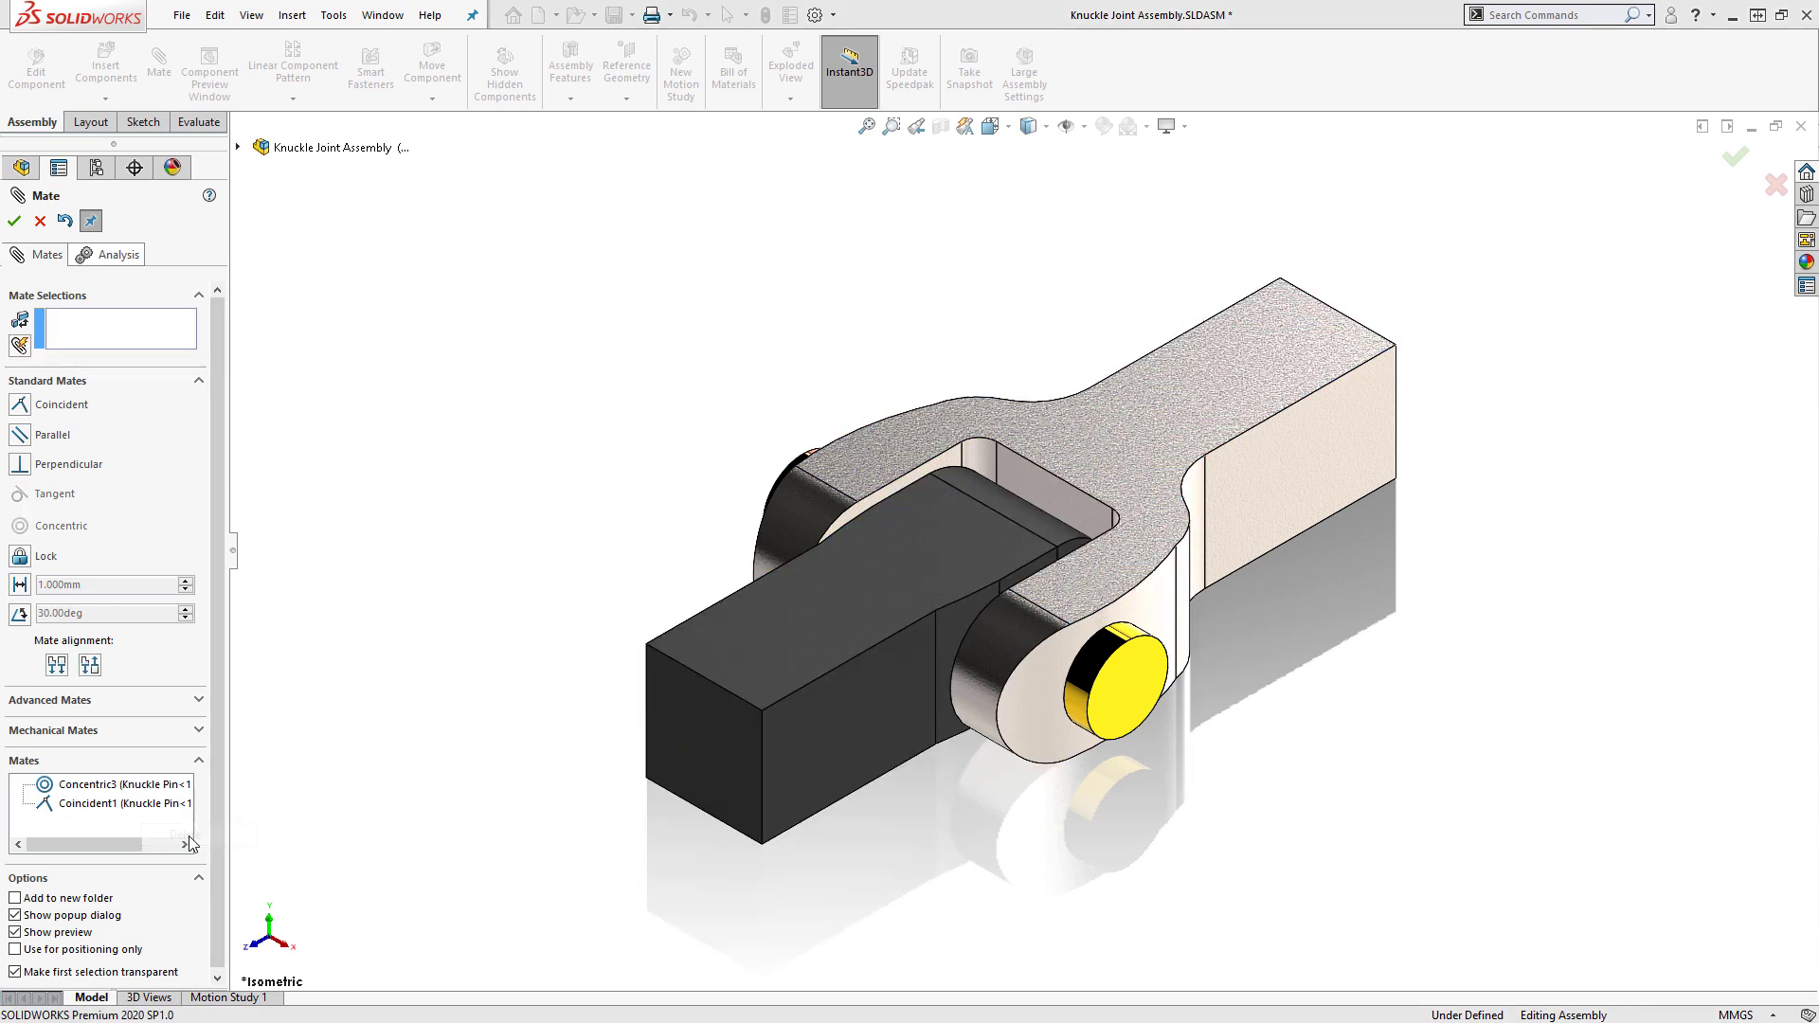
mouse_move(1243, 441)
mouse_down()
mouse_move(1277, 418)
mouse_move(1162, 371)
mouse_move(1240, 405)
mouse_up()
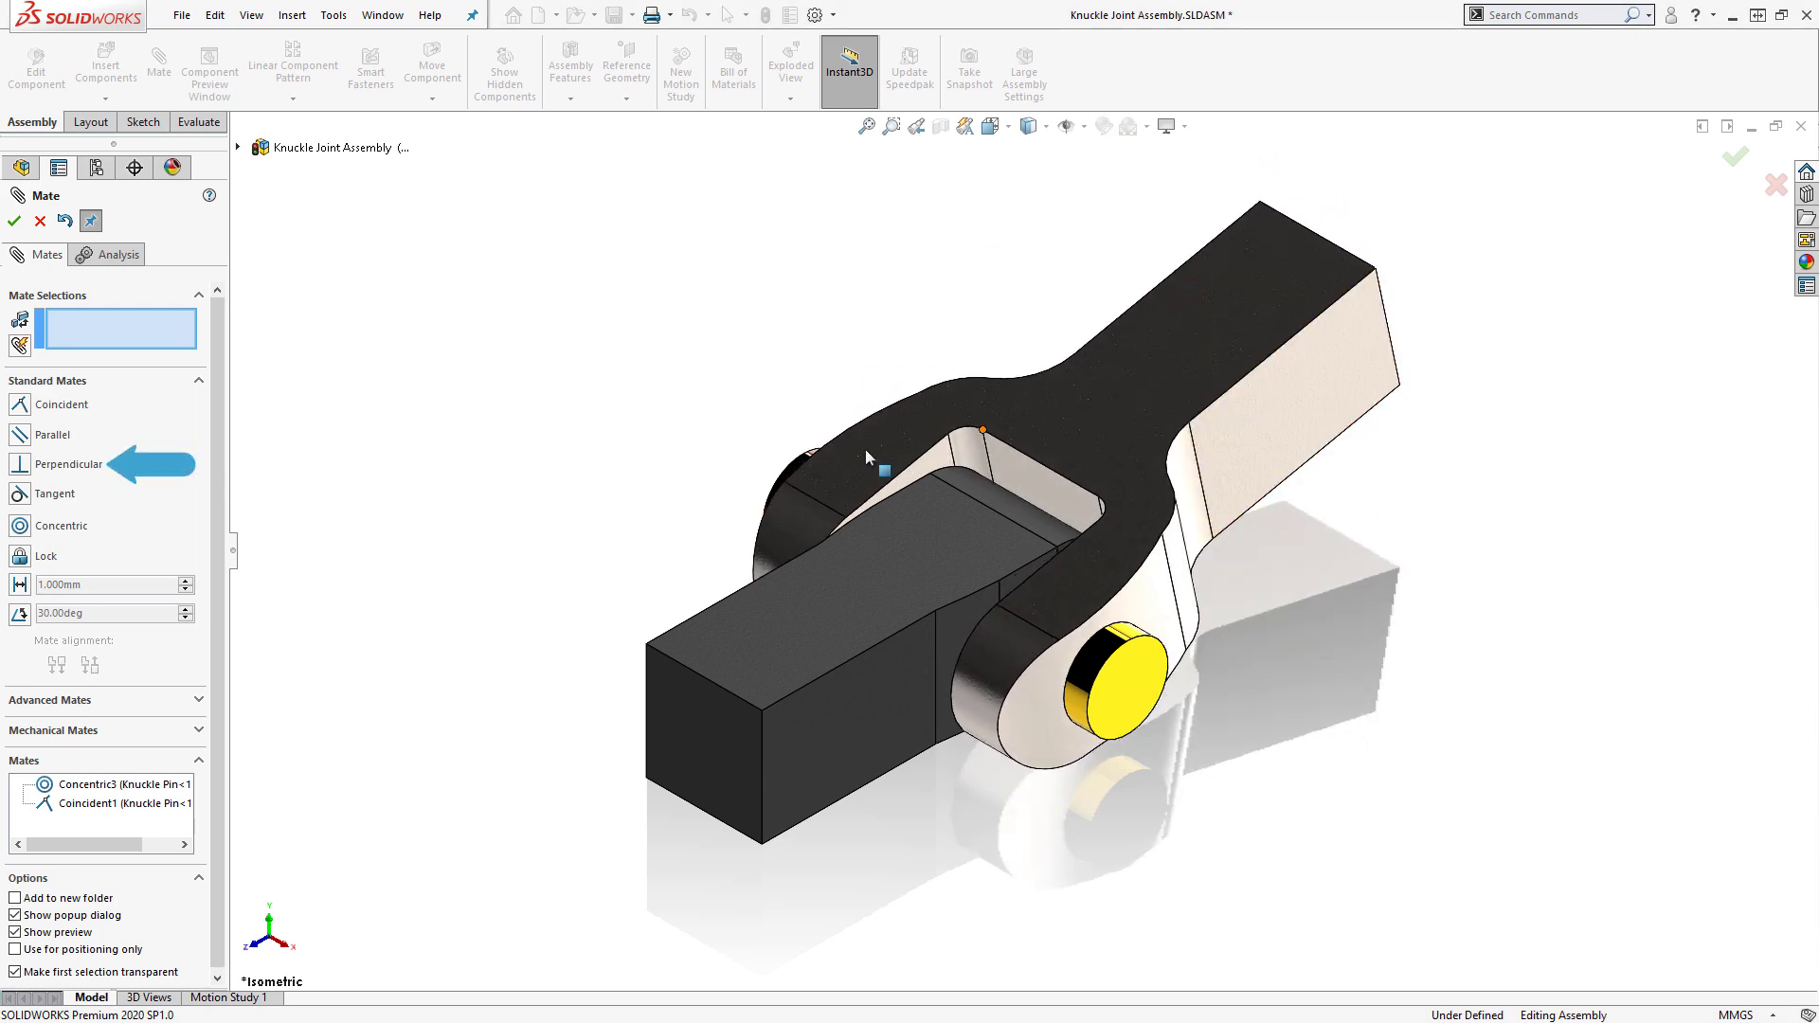
Mate the male knuckle's top face perpendicular to the female knuckle face
click(20, 467)
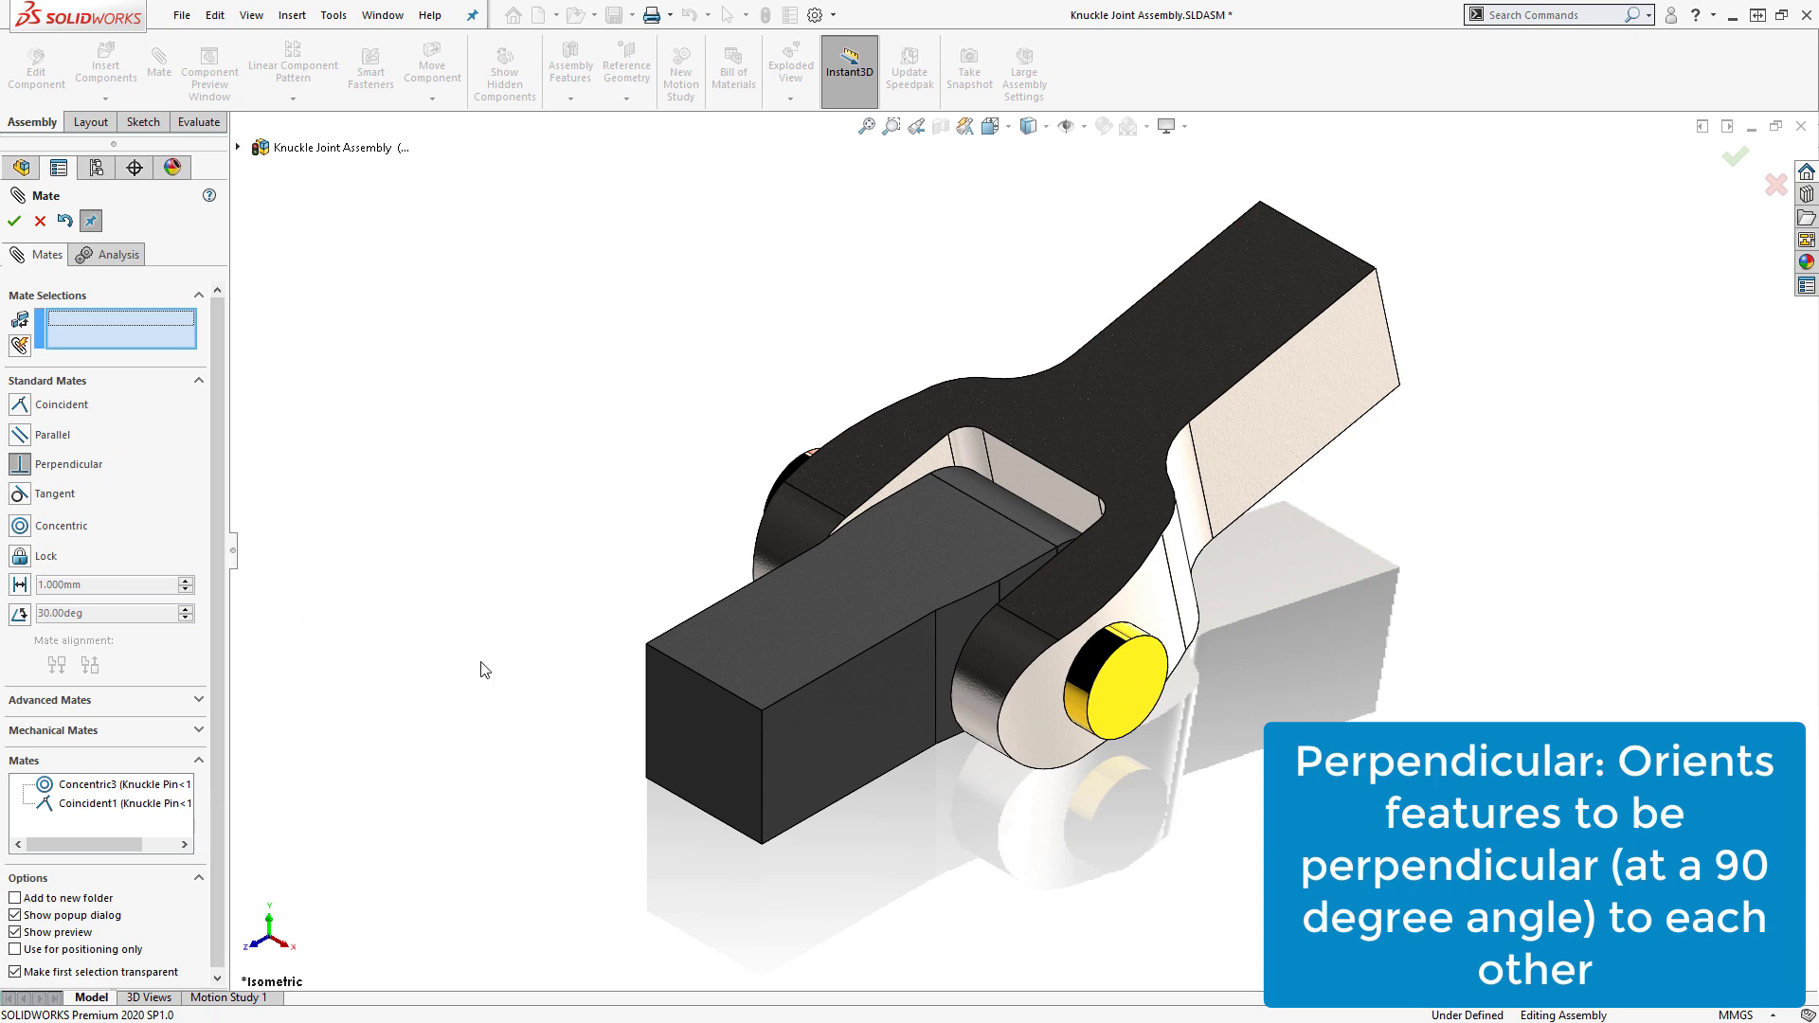
click(764, 634)
click(1112, 409)
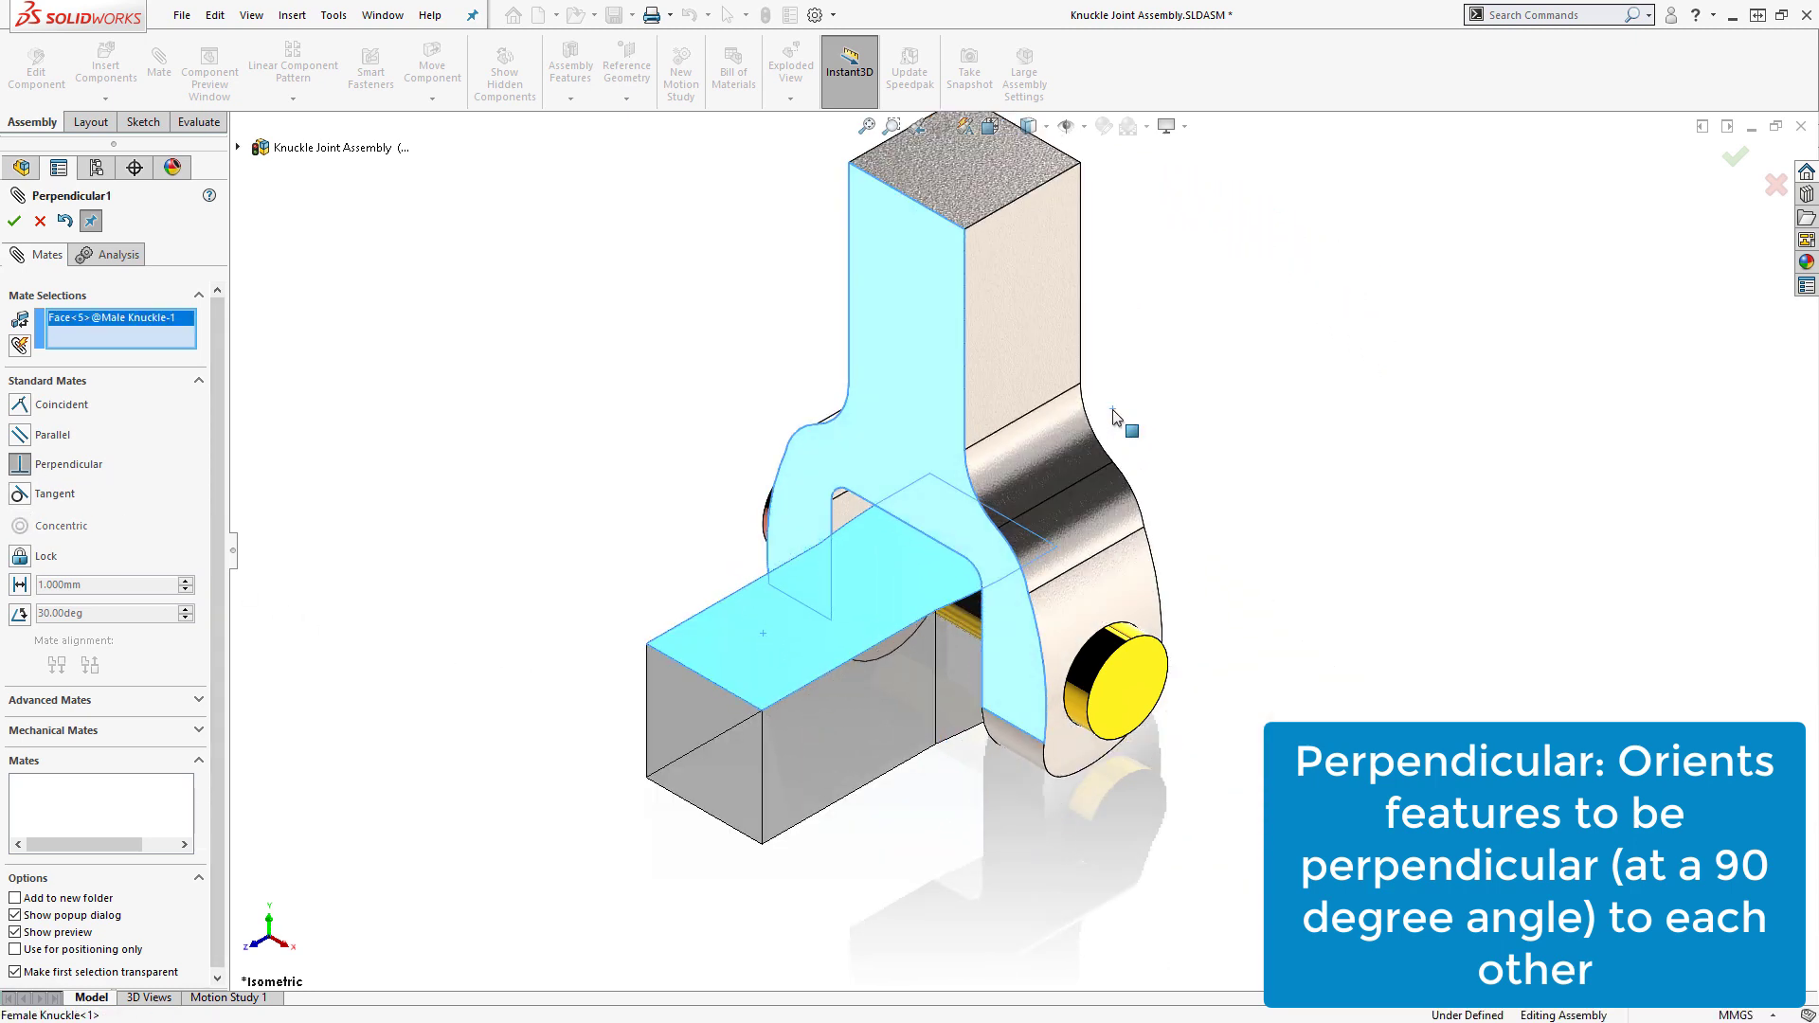
click(14, 221)
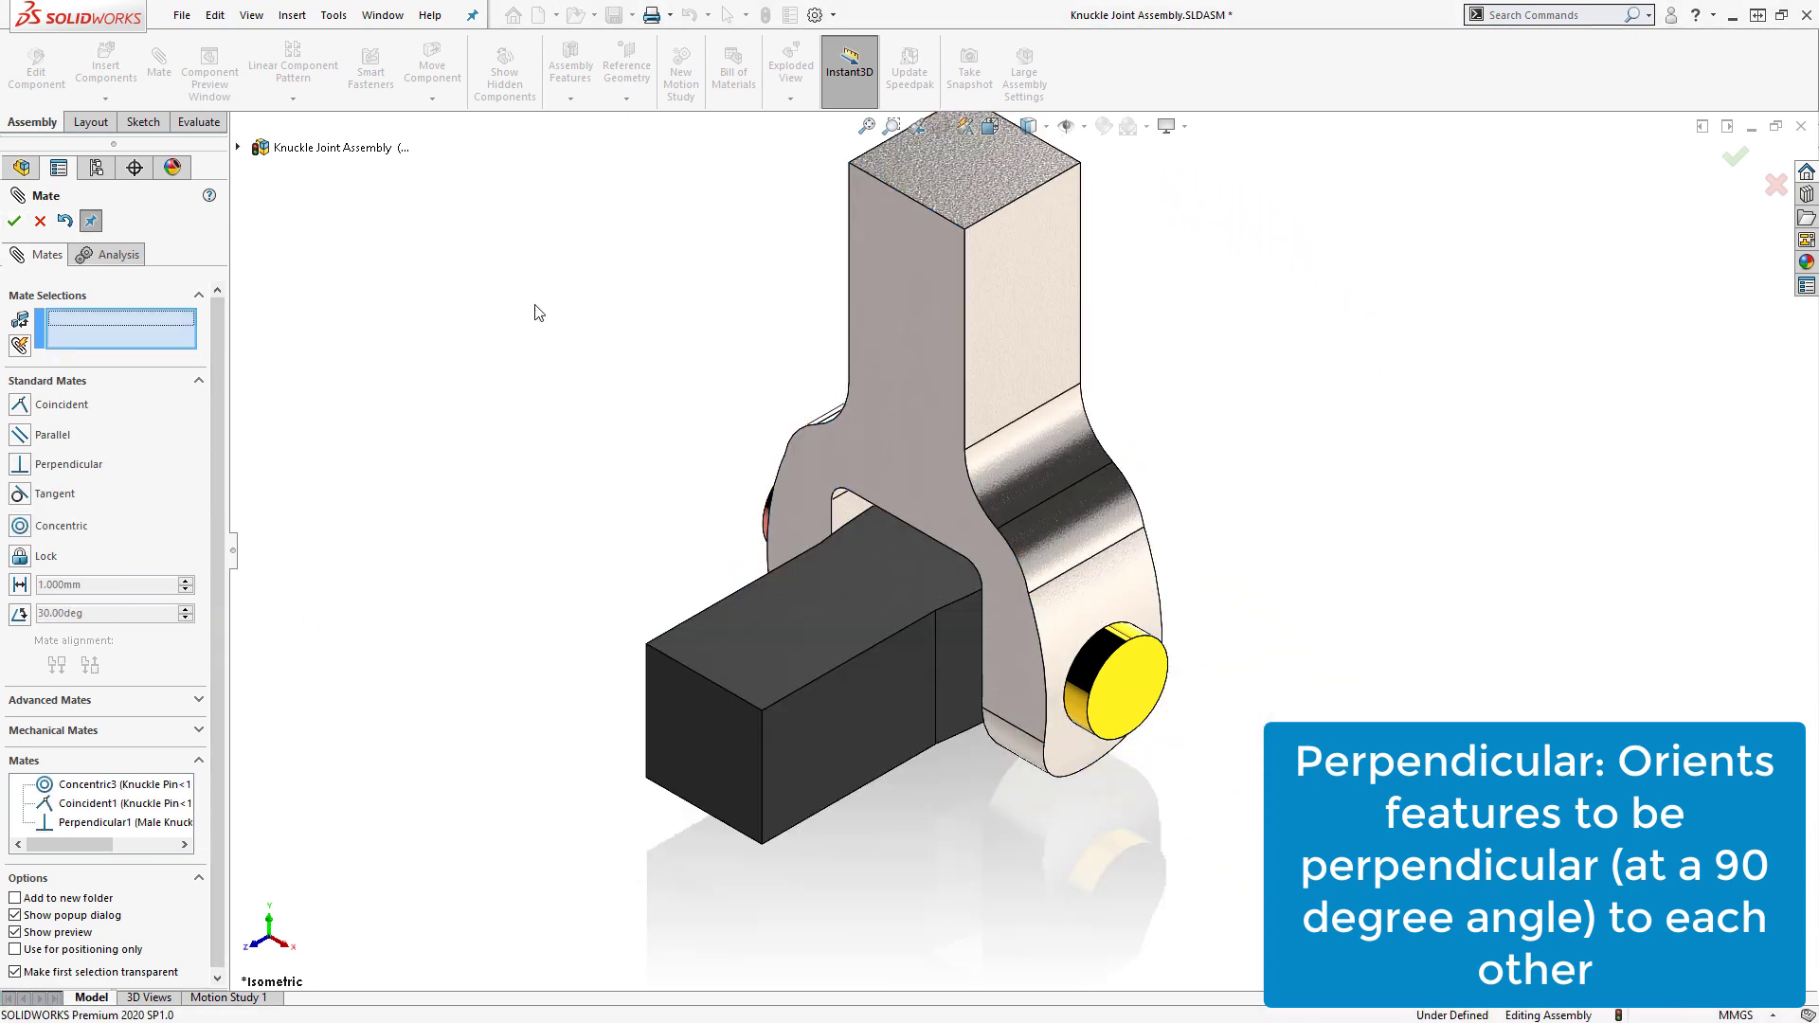
middle_drag(1096, 548, 1773, 479)
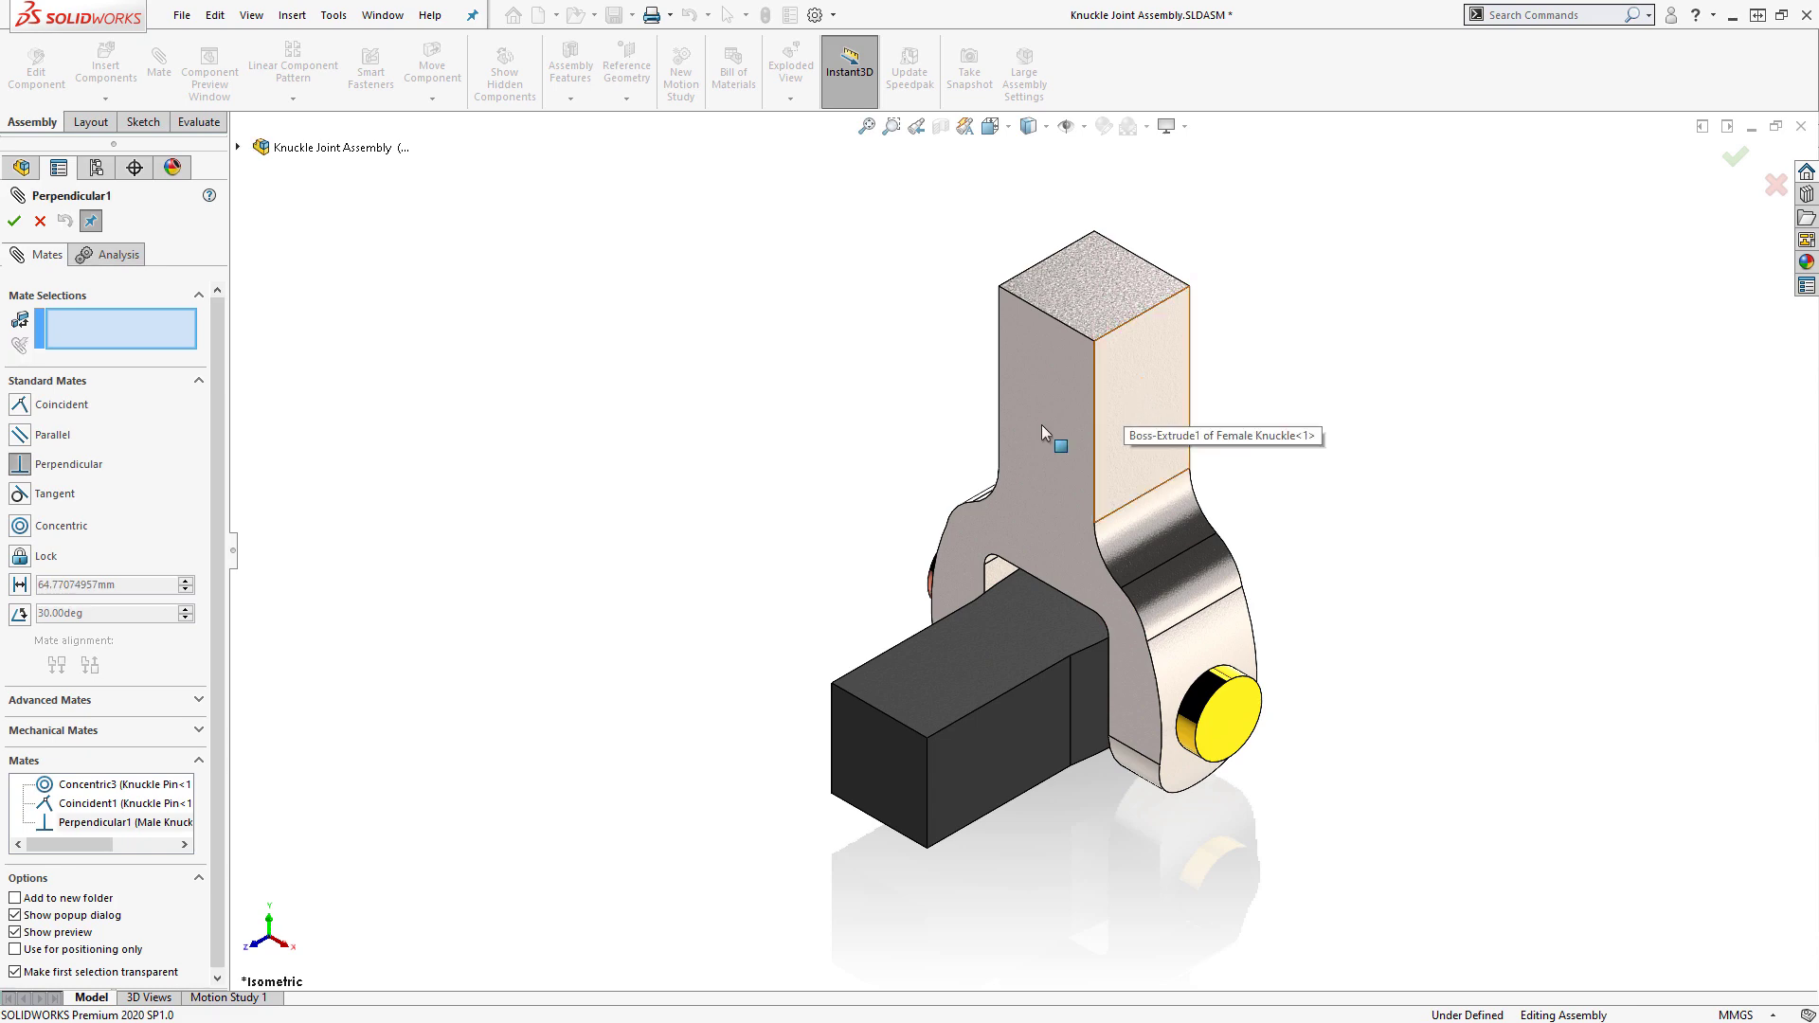
Undo Perpendicular1 and add an Angle5 mate between the male knuckle end face and female knuckle top face
key(ctrl+z)
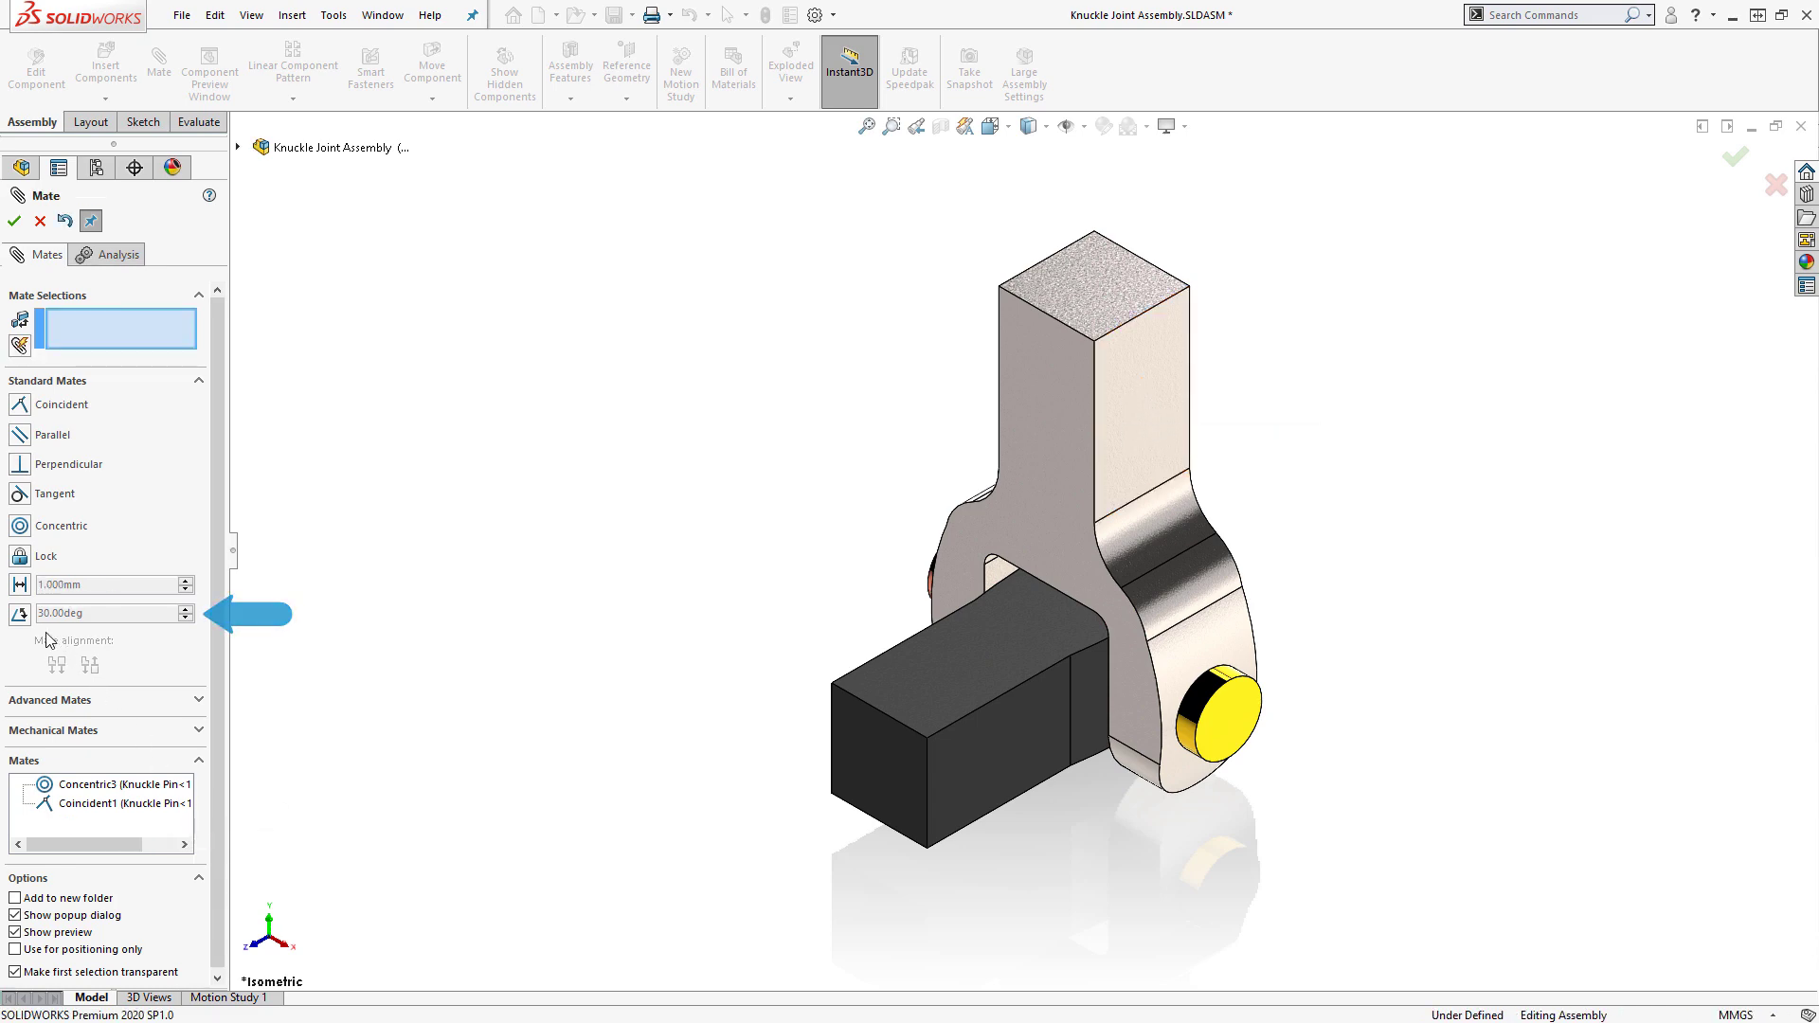
click(19, 613)
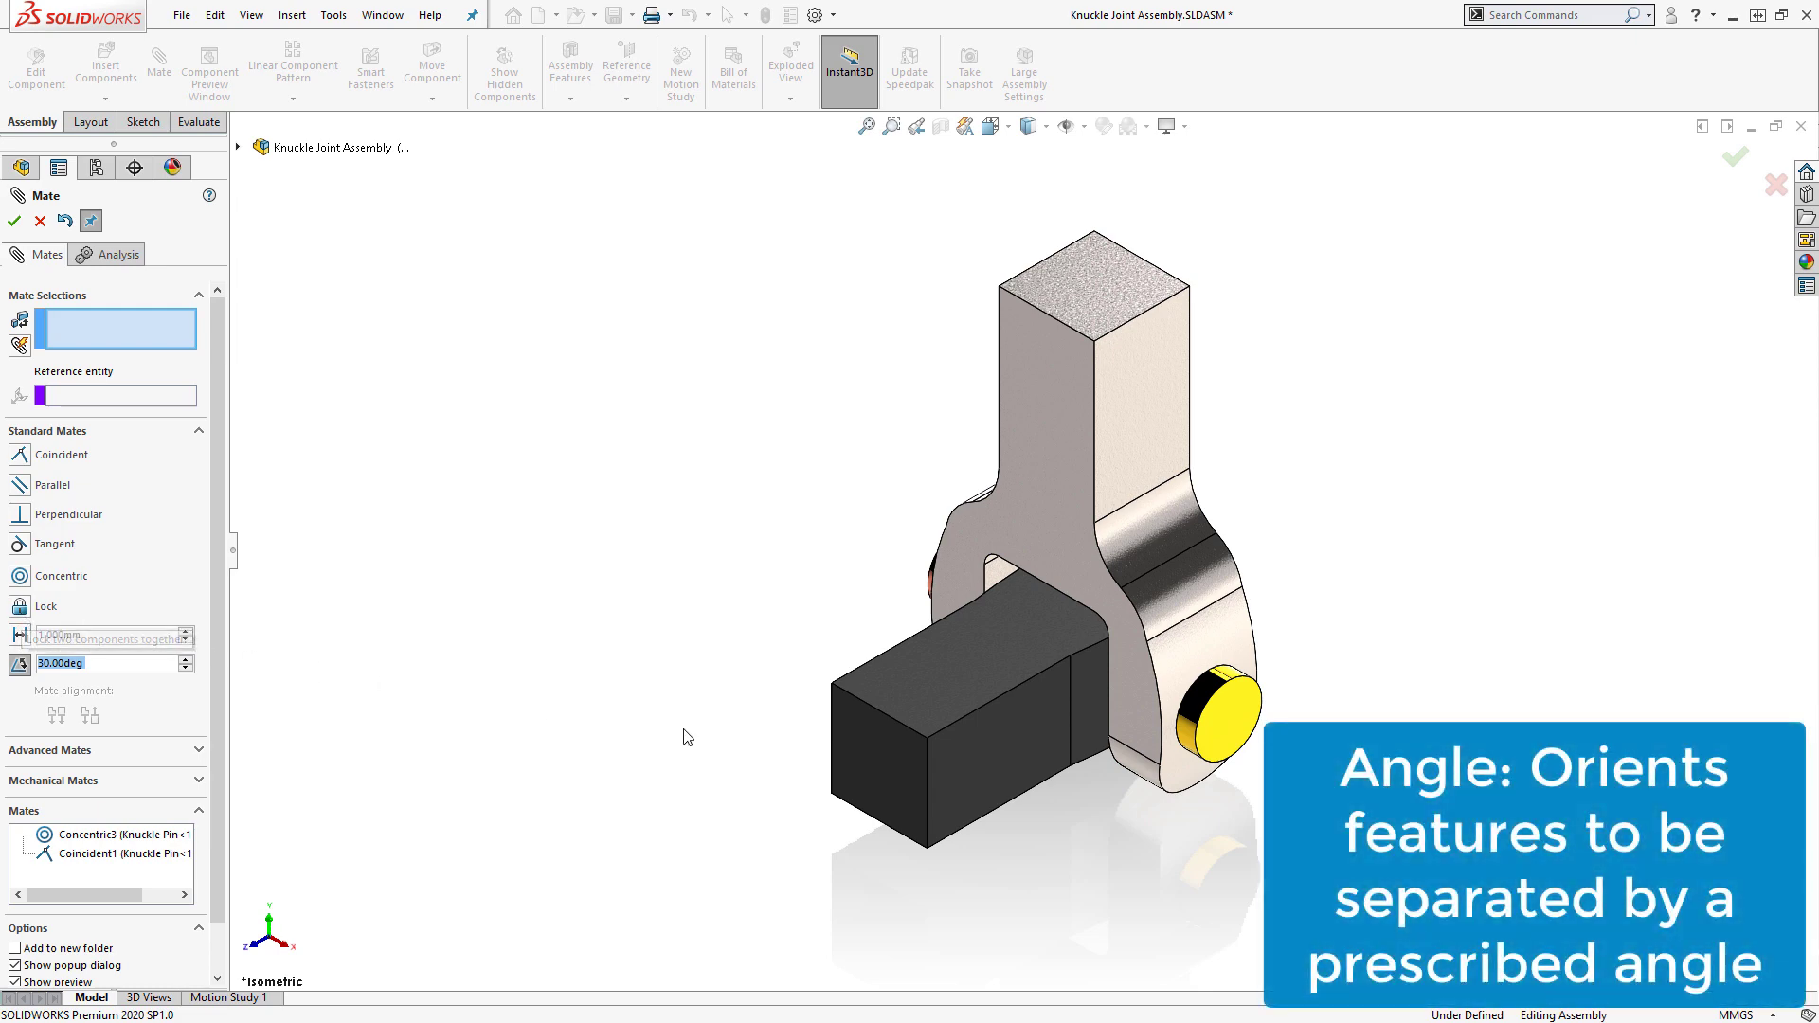
click(895, 761)
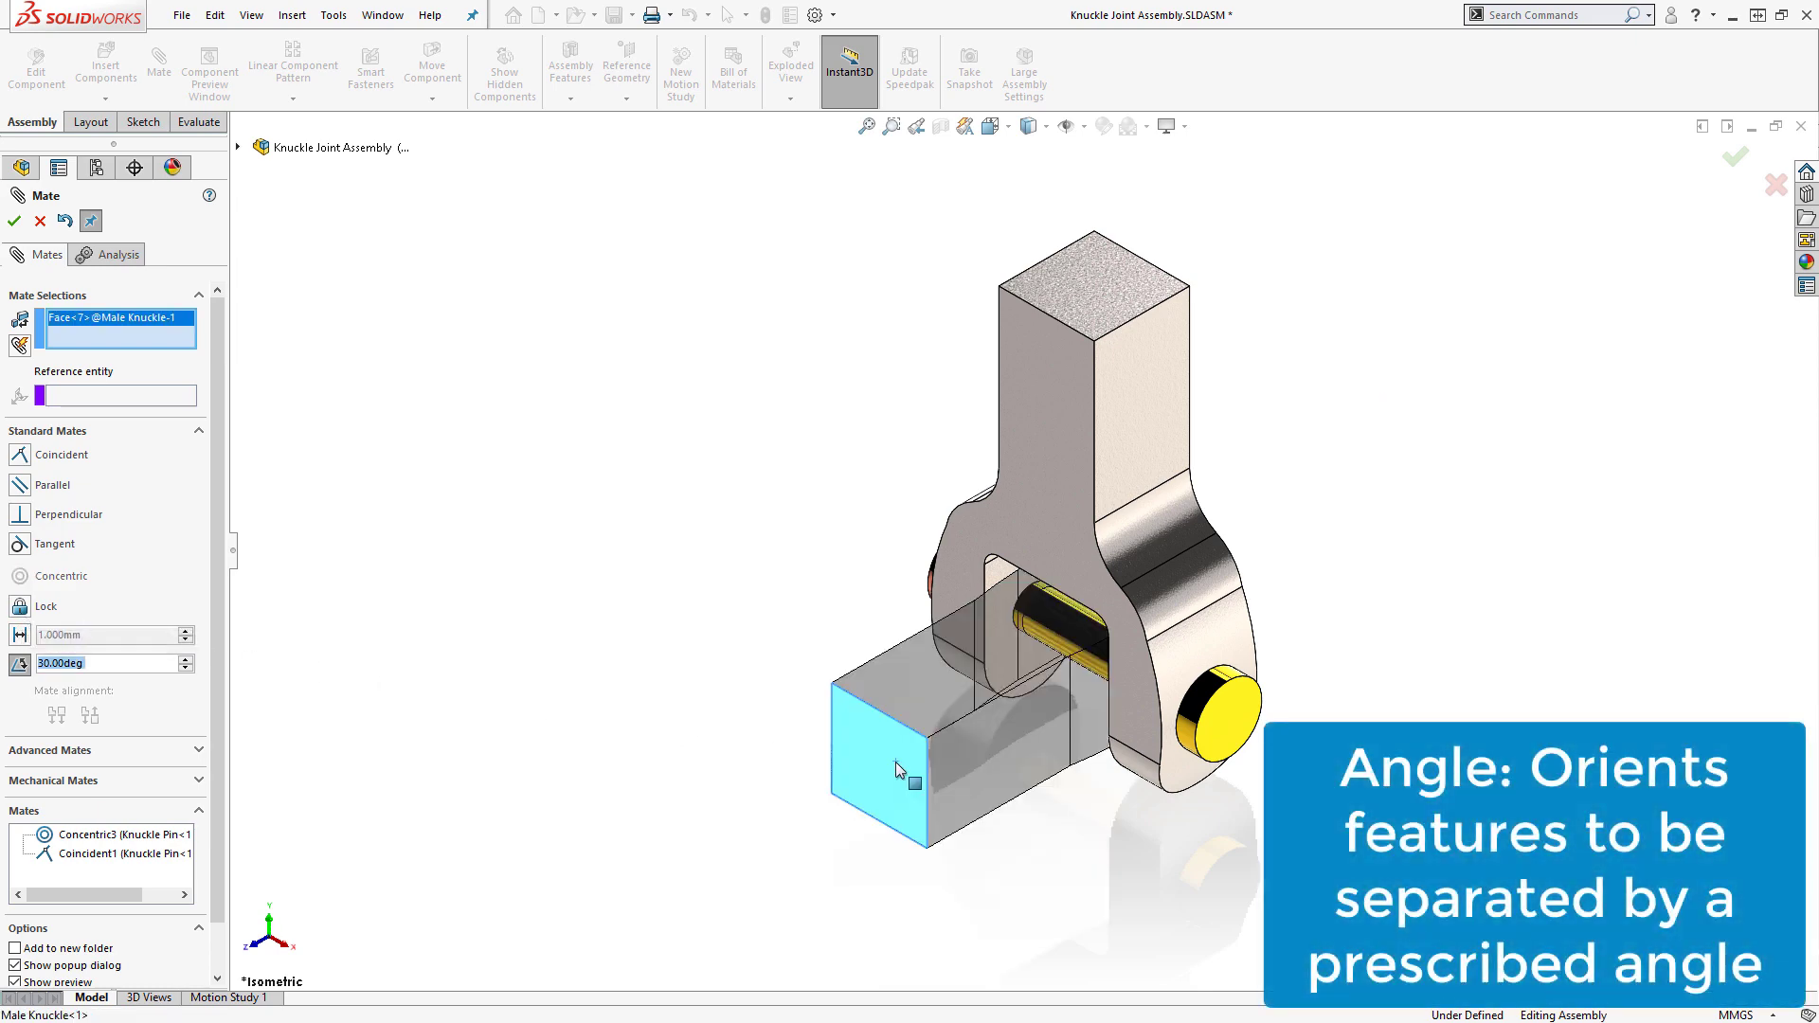
click(1093, 292)
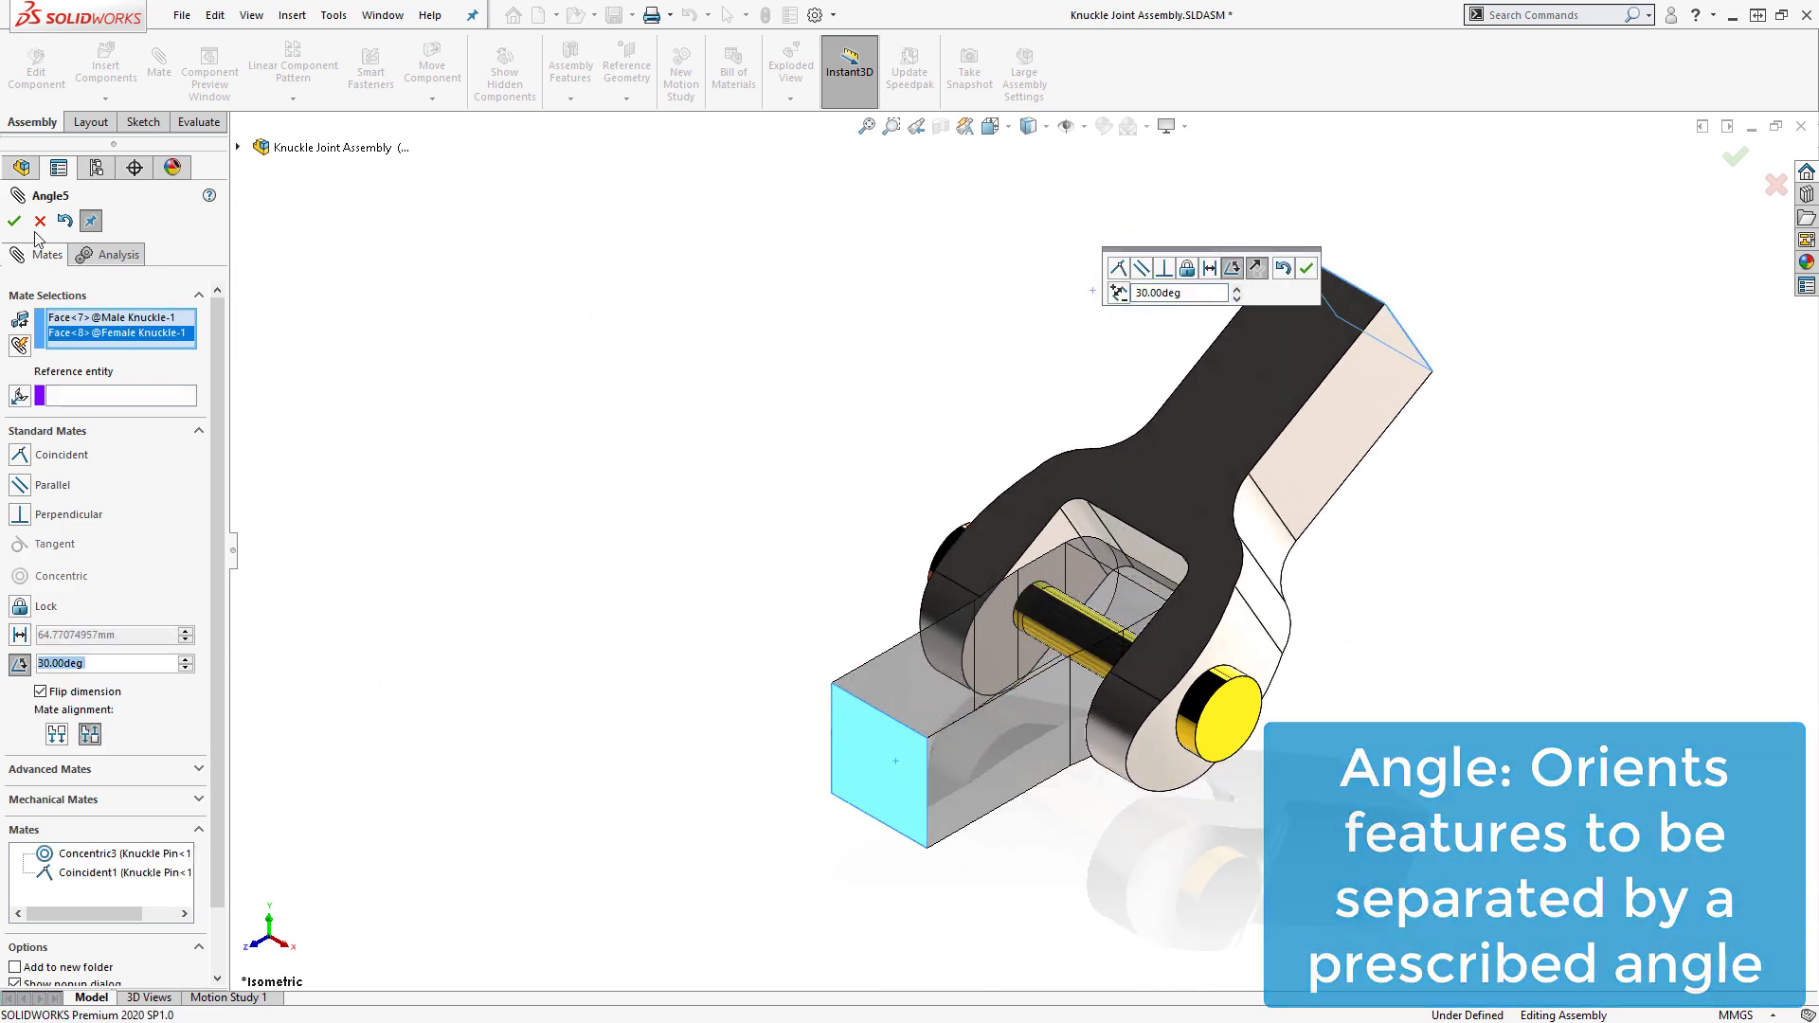
click(14, 221)
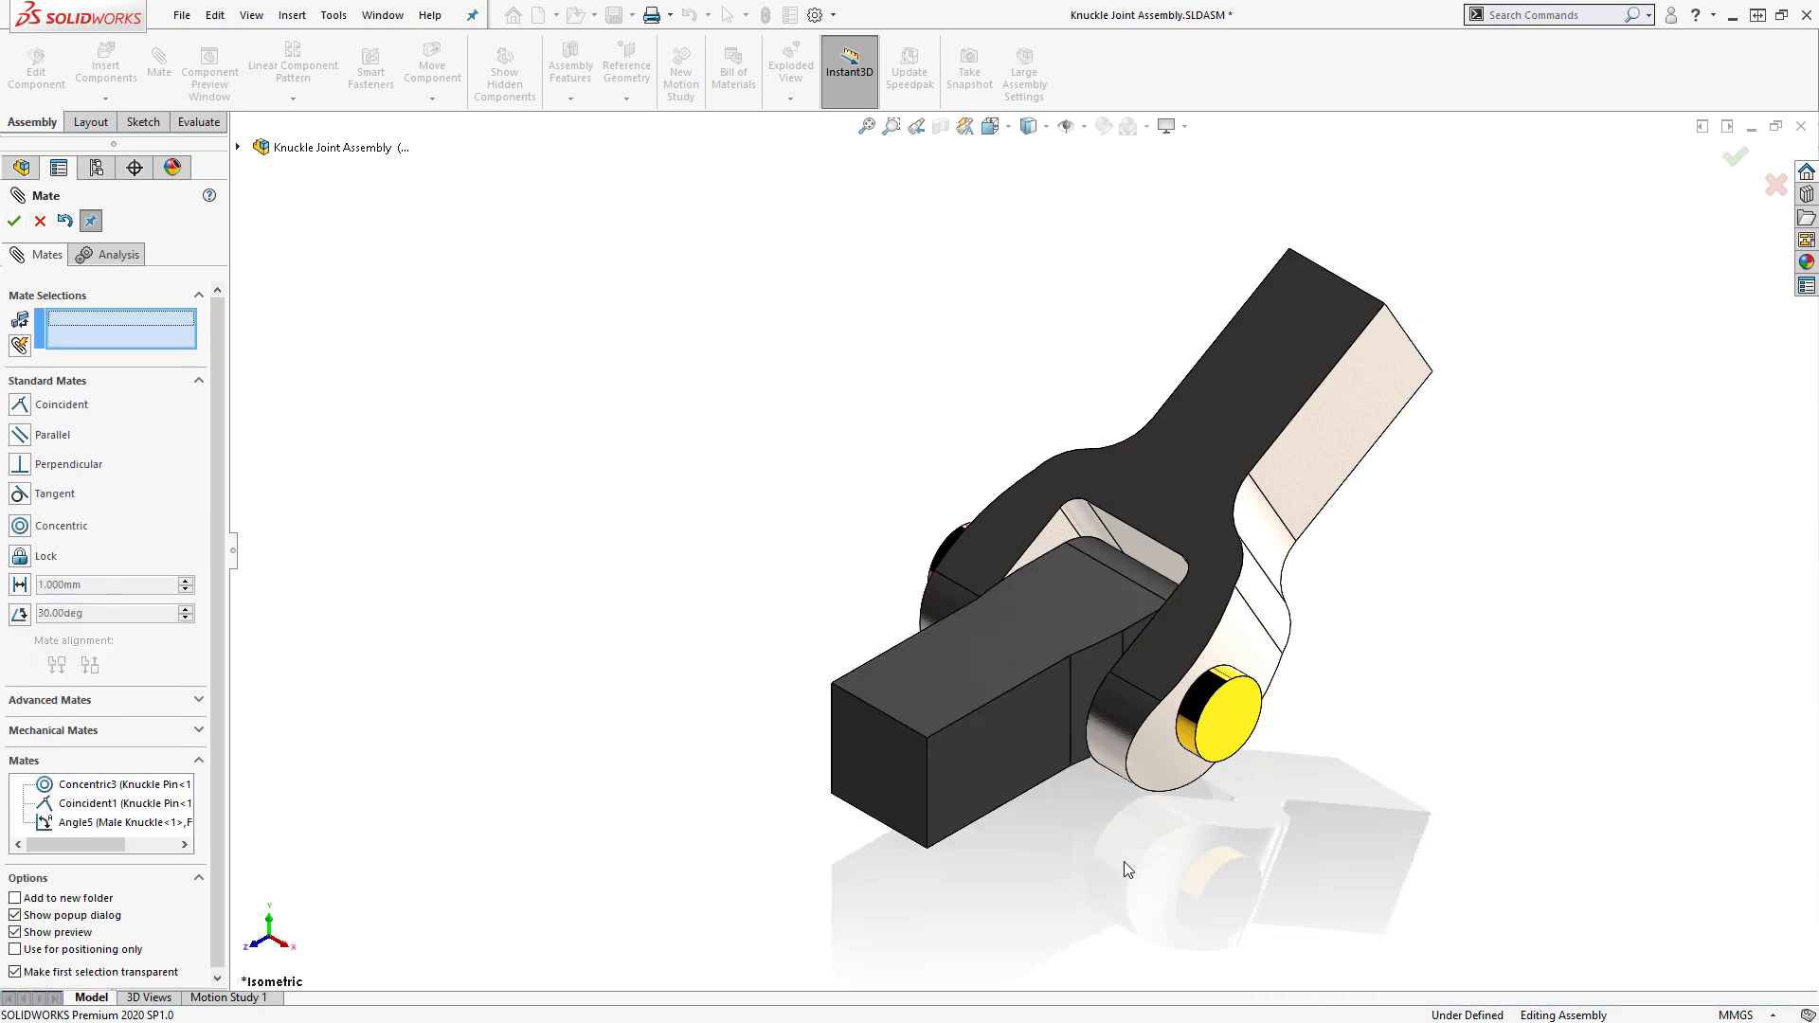
key(ctrl+4)
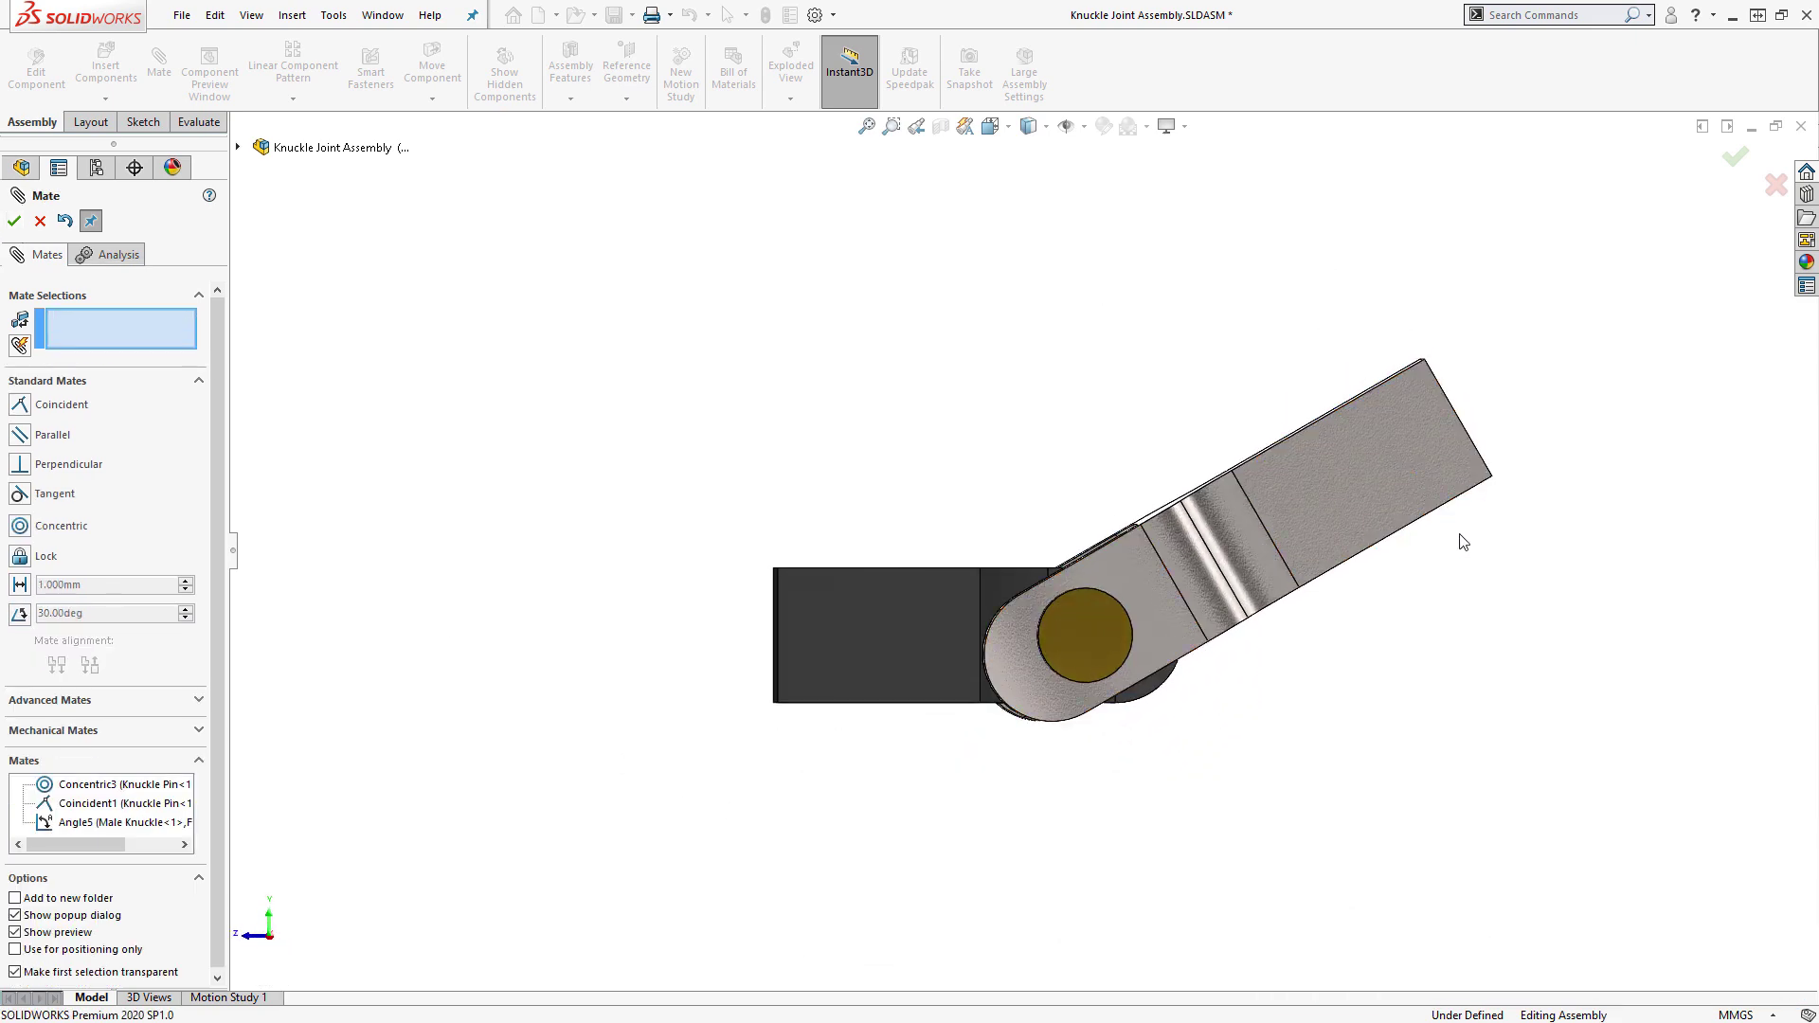
Change the Angle5 mate to 60 degrees and close the Mate dialog
click(122, 822)
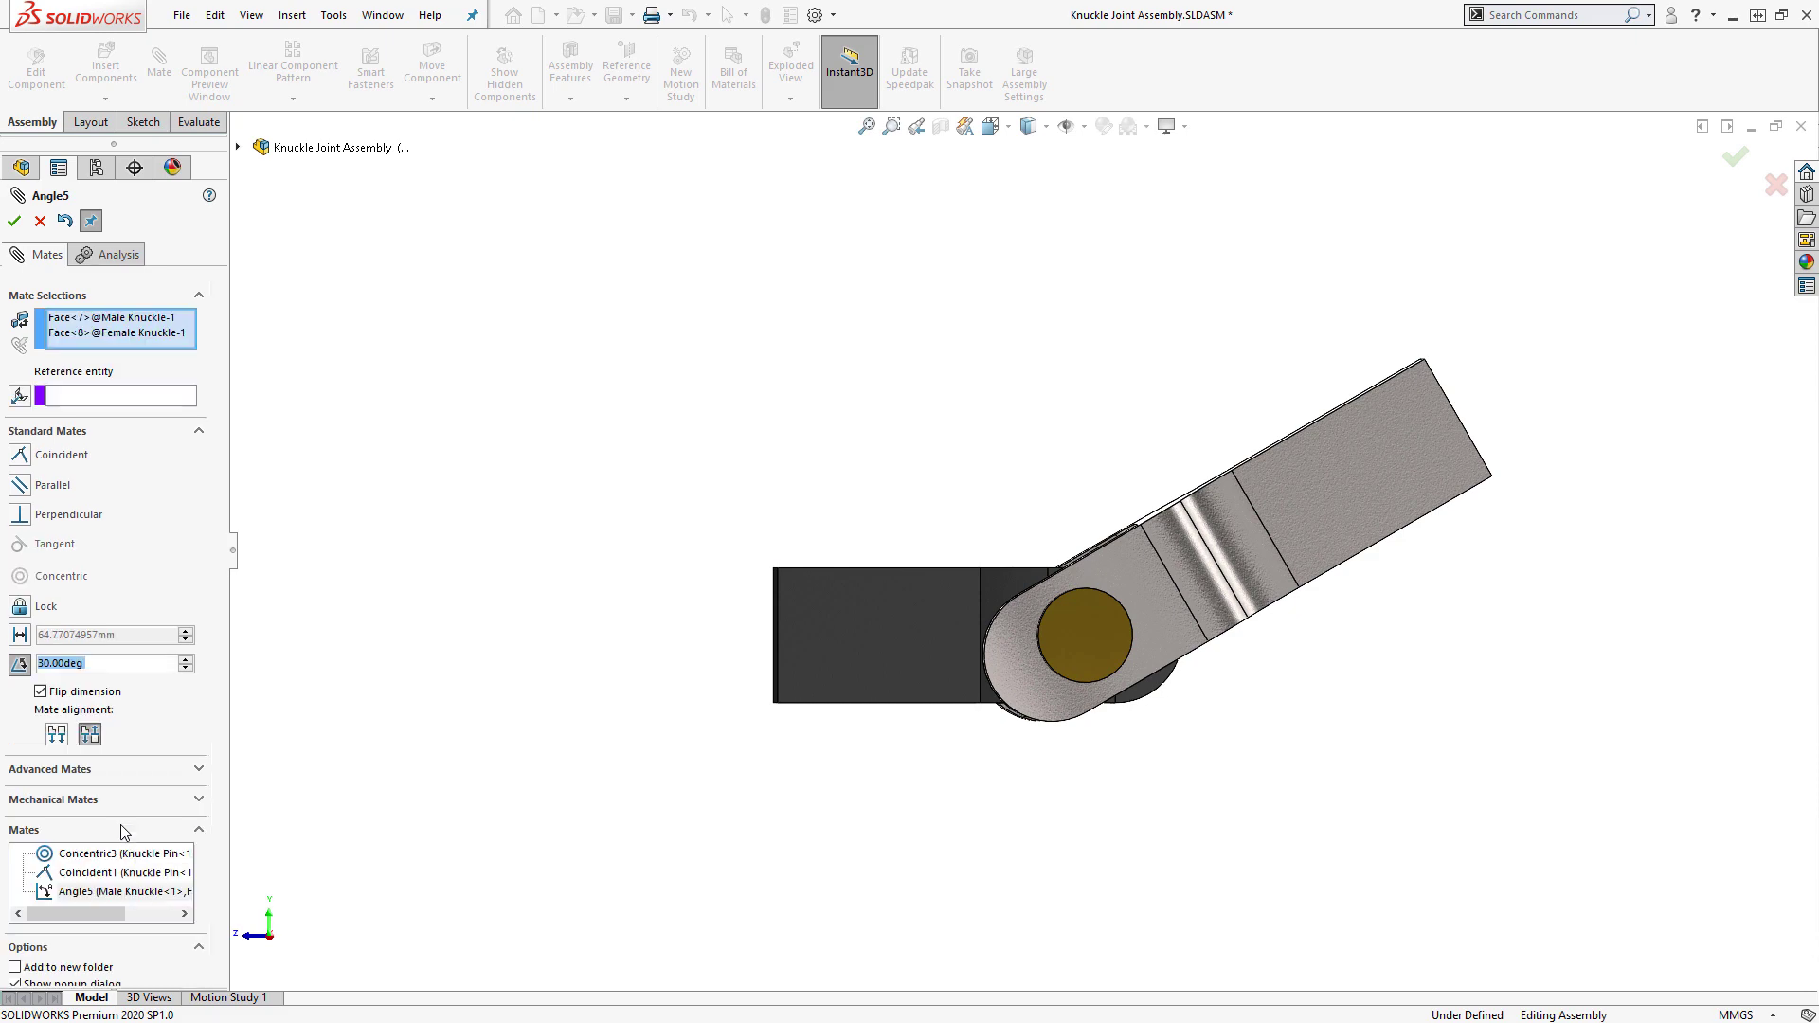
double_click(111, 662)
text(60)
key(Return)
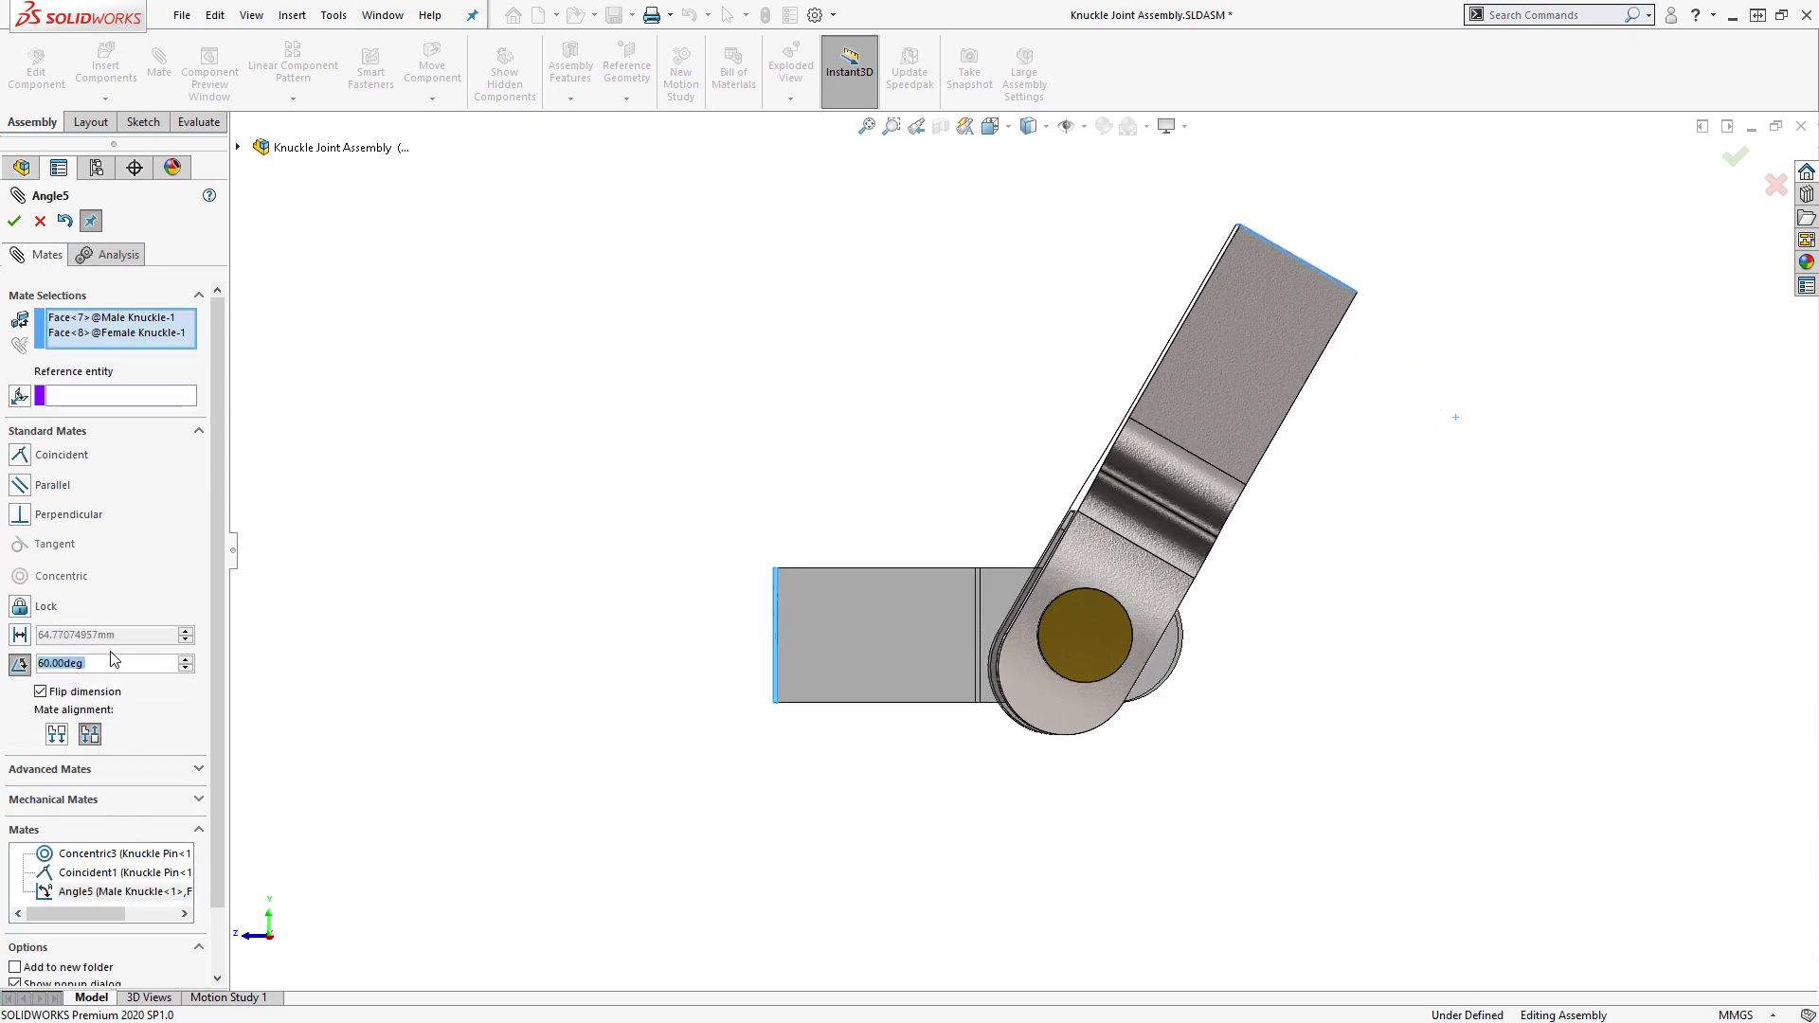
click(16, 222)
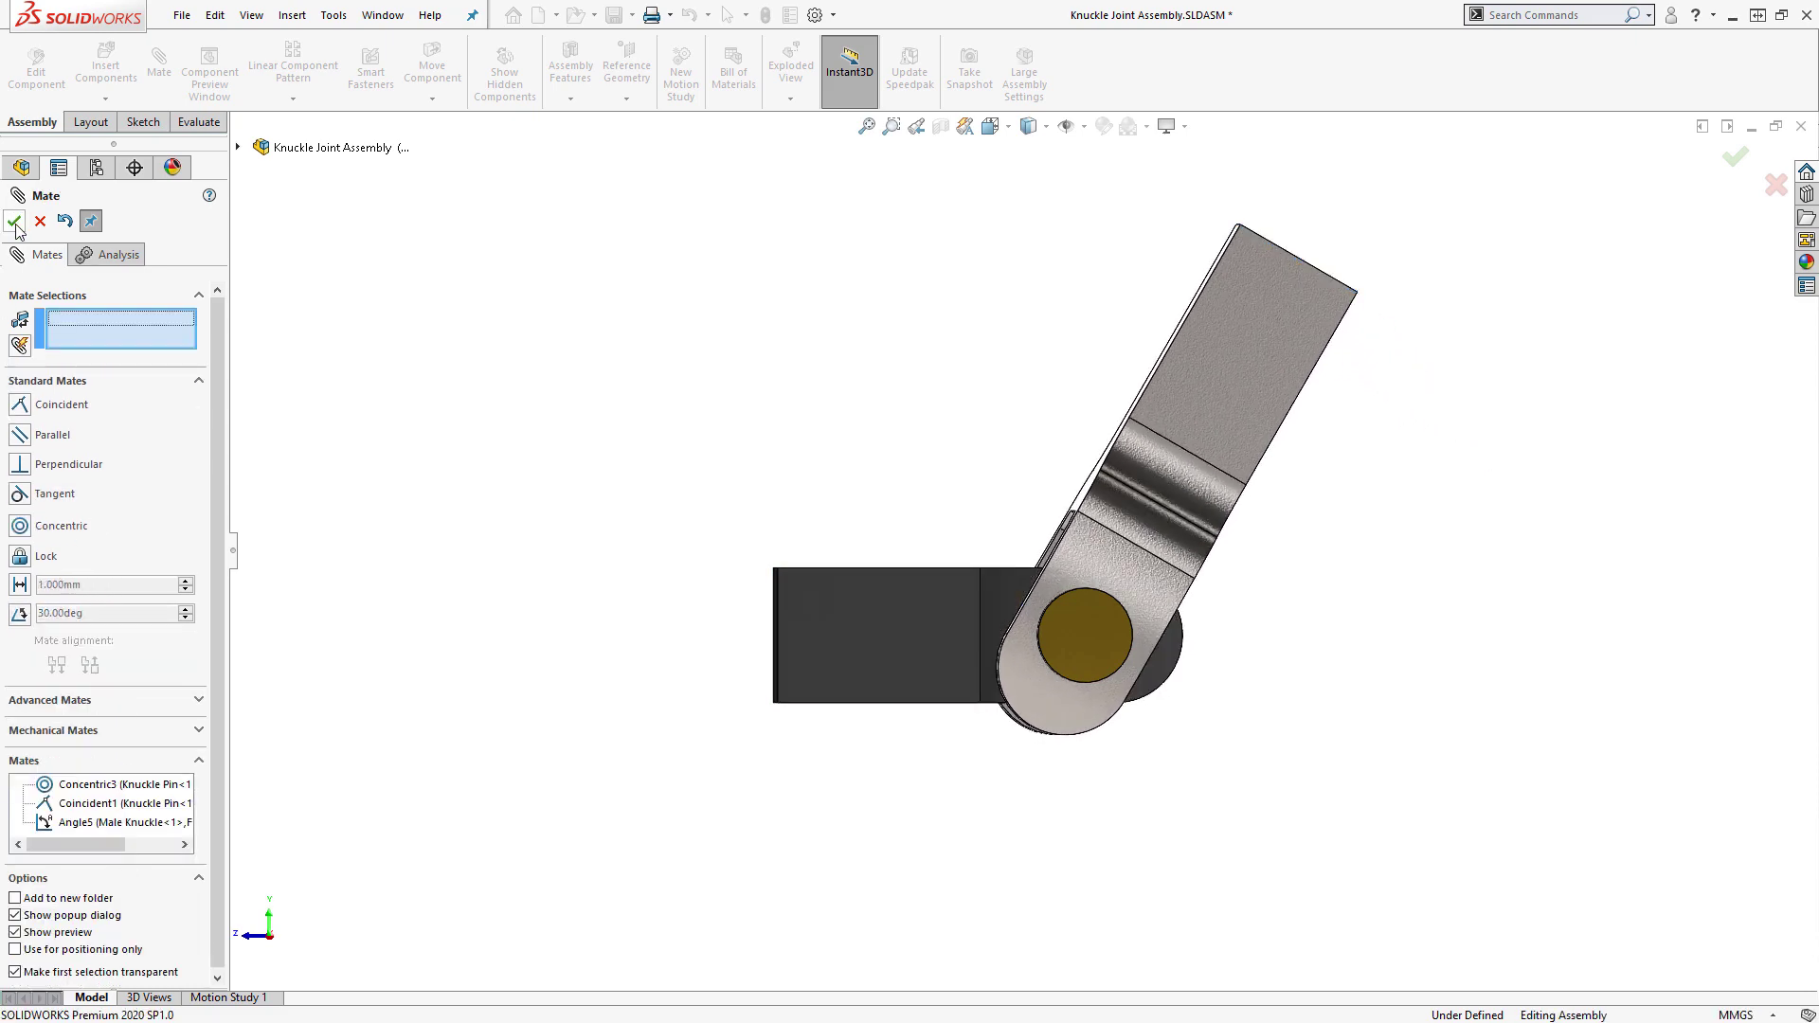
click(16, 224)
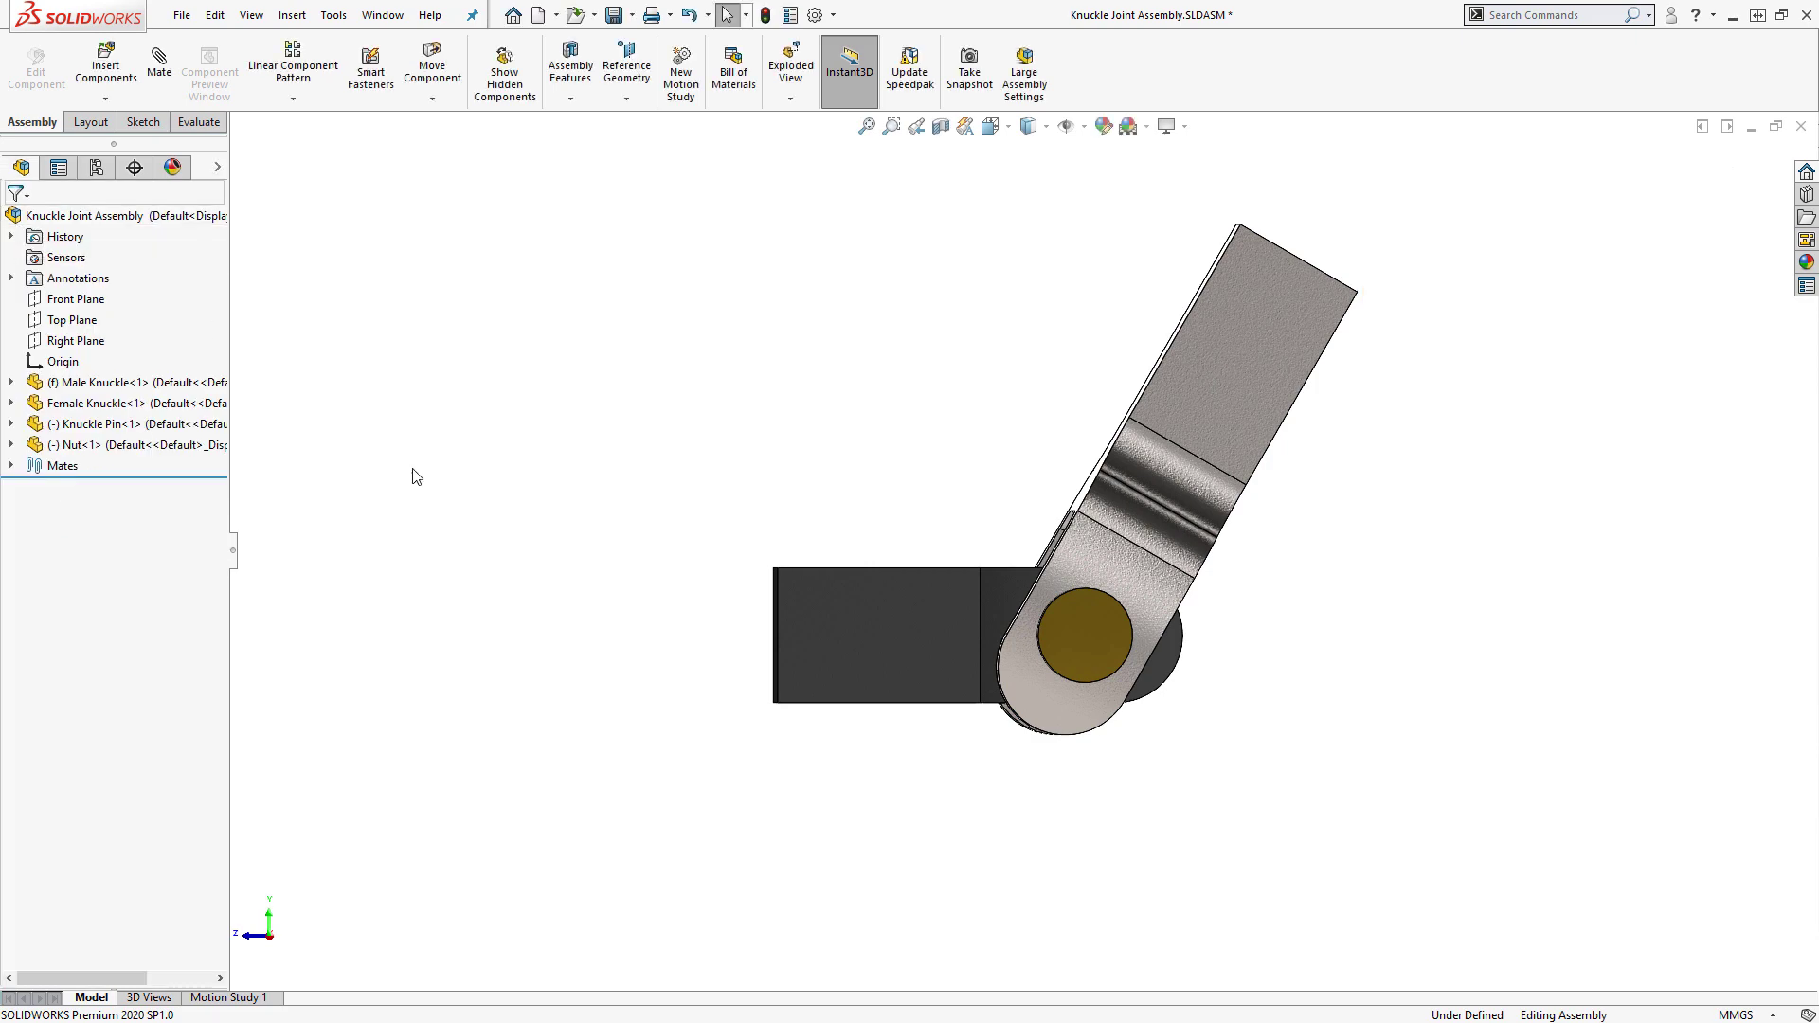
In isometric view, delete Angle5 from the Mates list and drag the female knuckle to test its swing
key(ctrl+7)
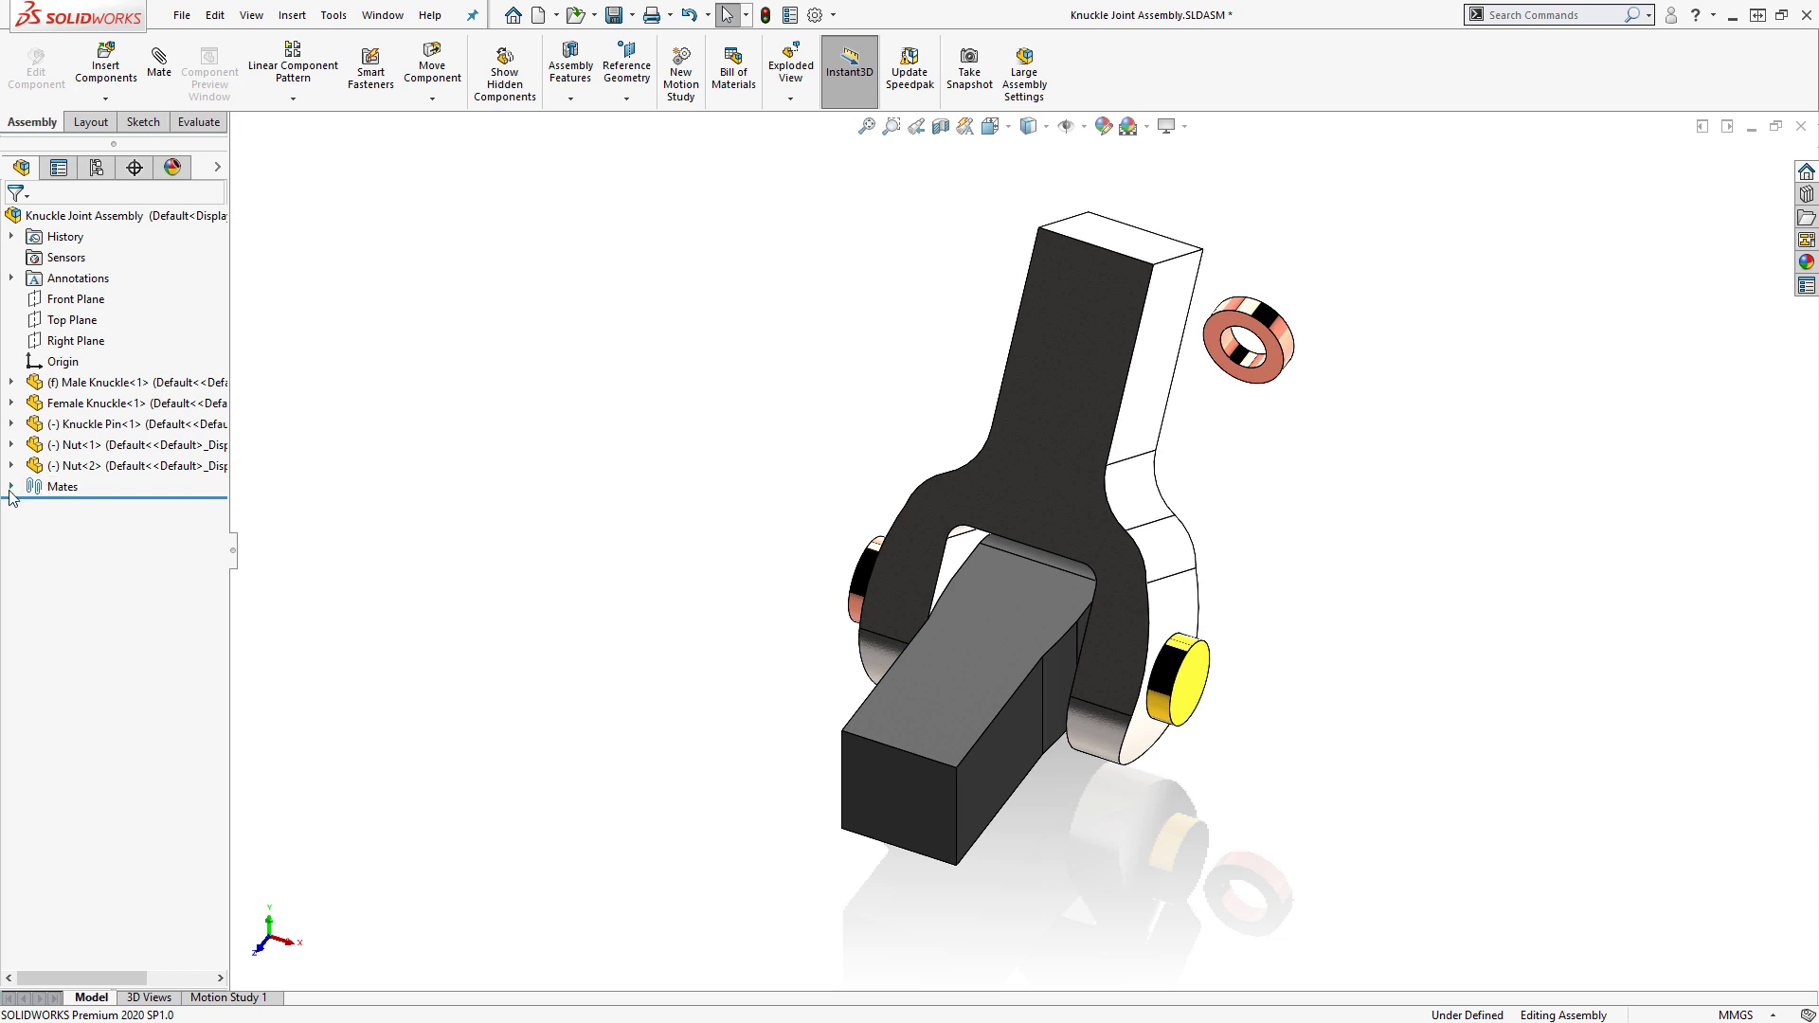
click(11, 488)
click(168, 633)
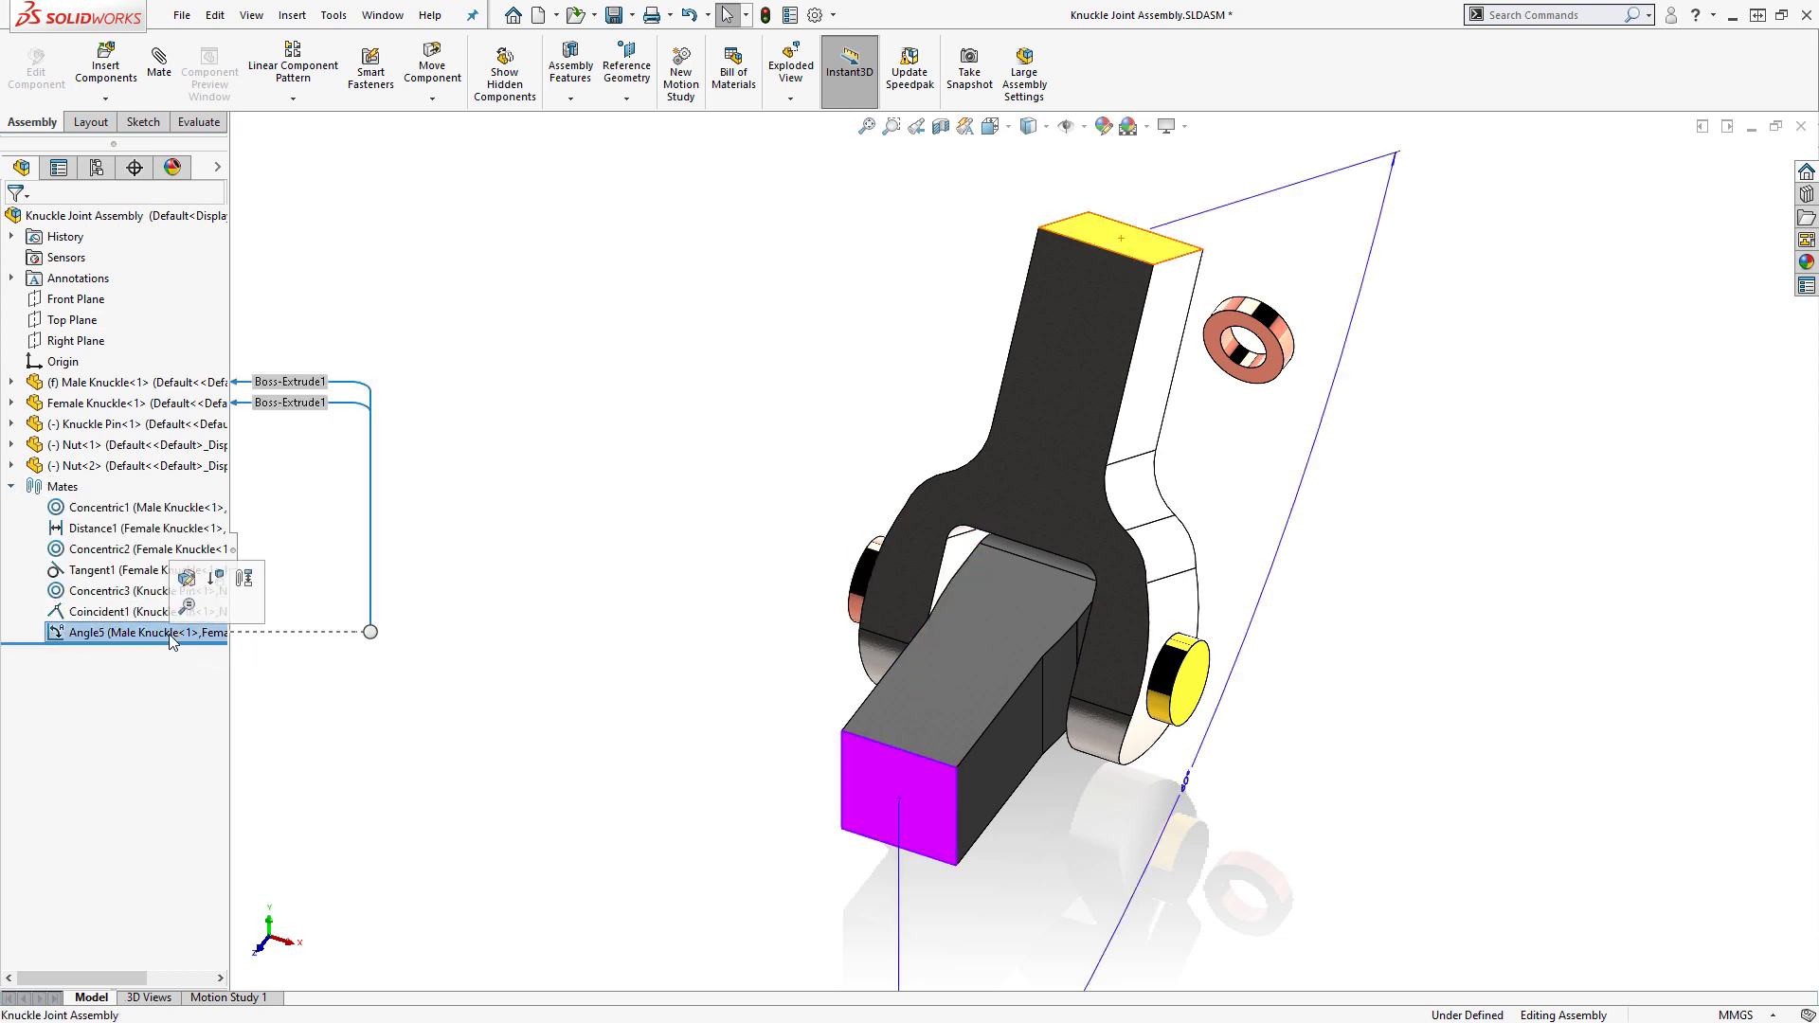
key(Delete)
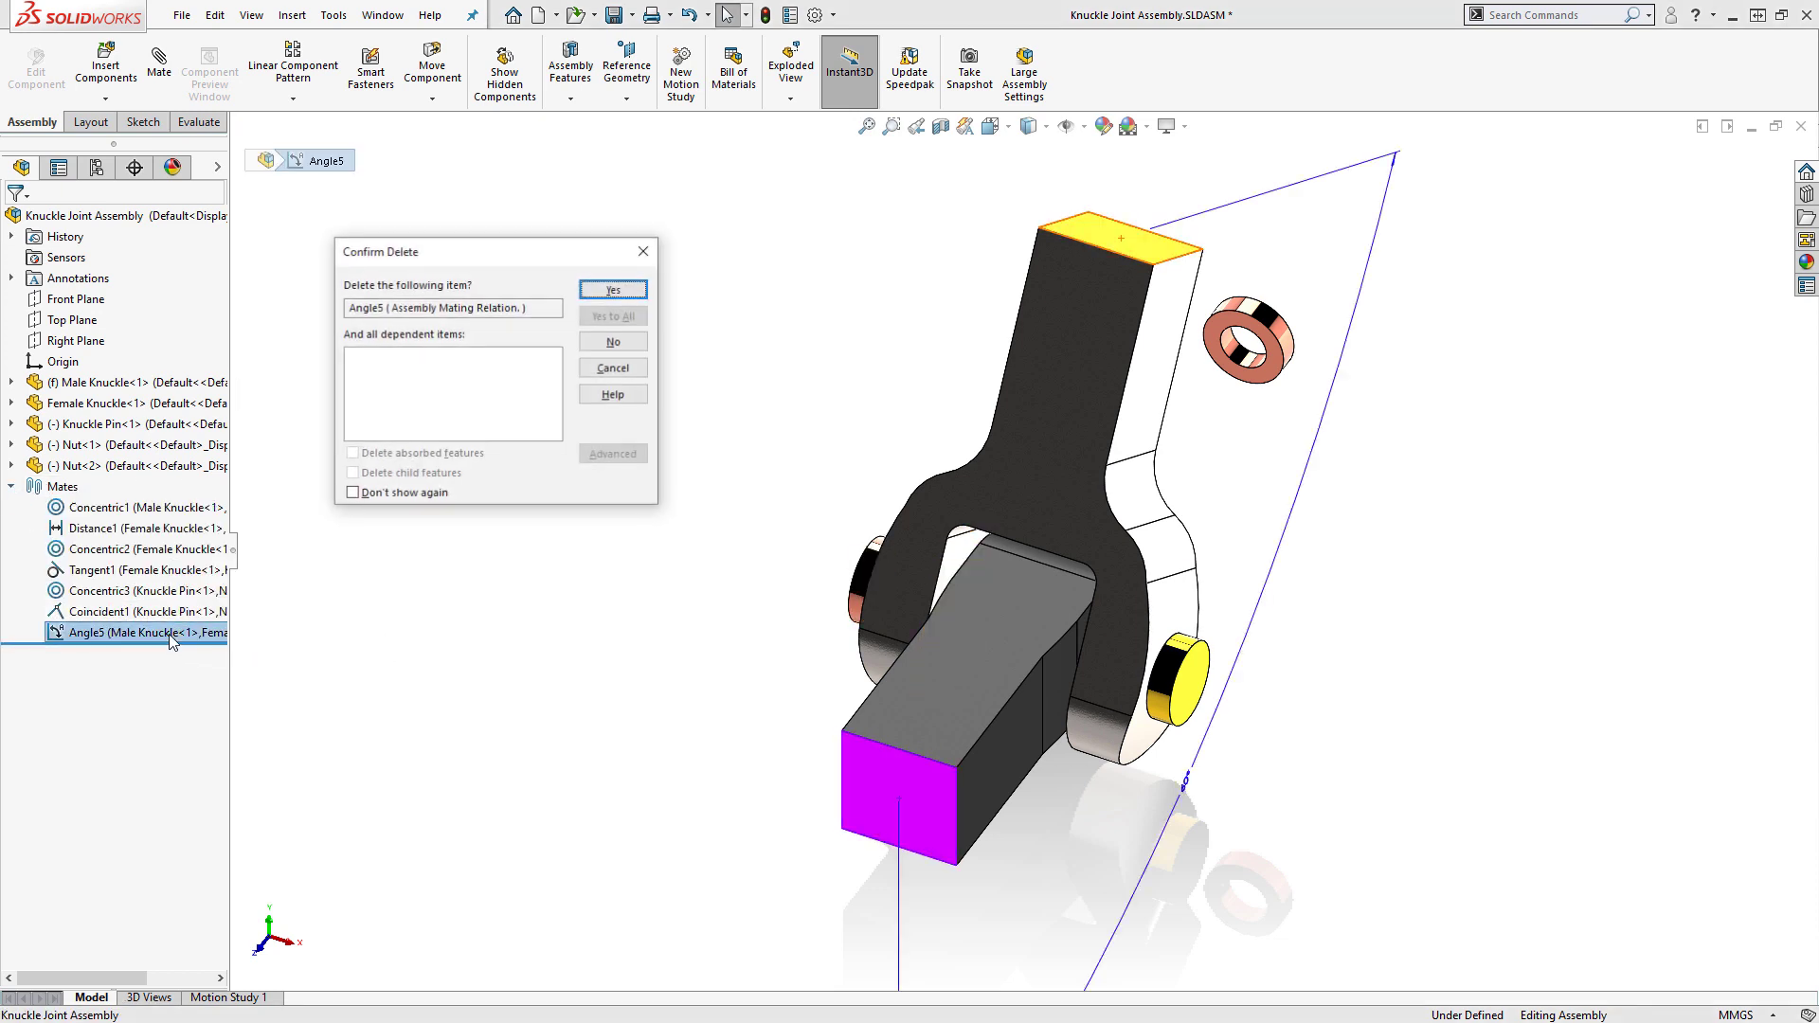
click(614, 289)
drag(1038, 349, 935, 352)
Add a Lock1 mate fixing Nut<2> to the Female Knuckle
click(935, 352)
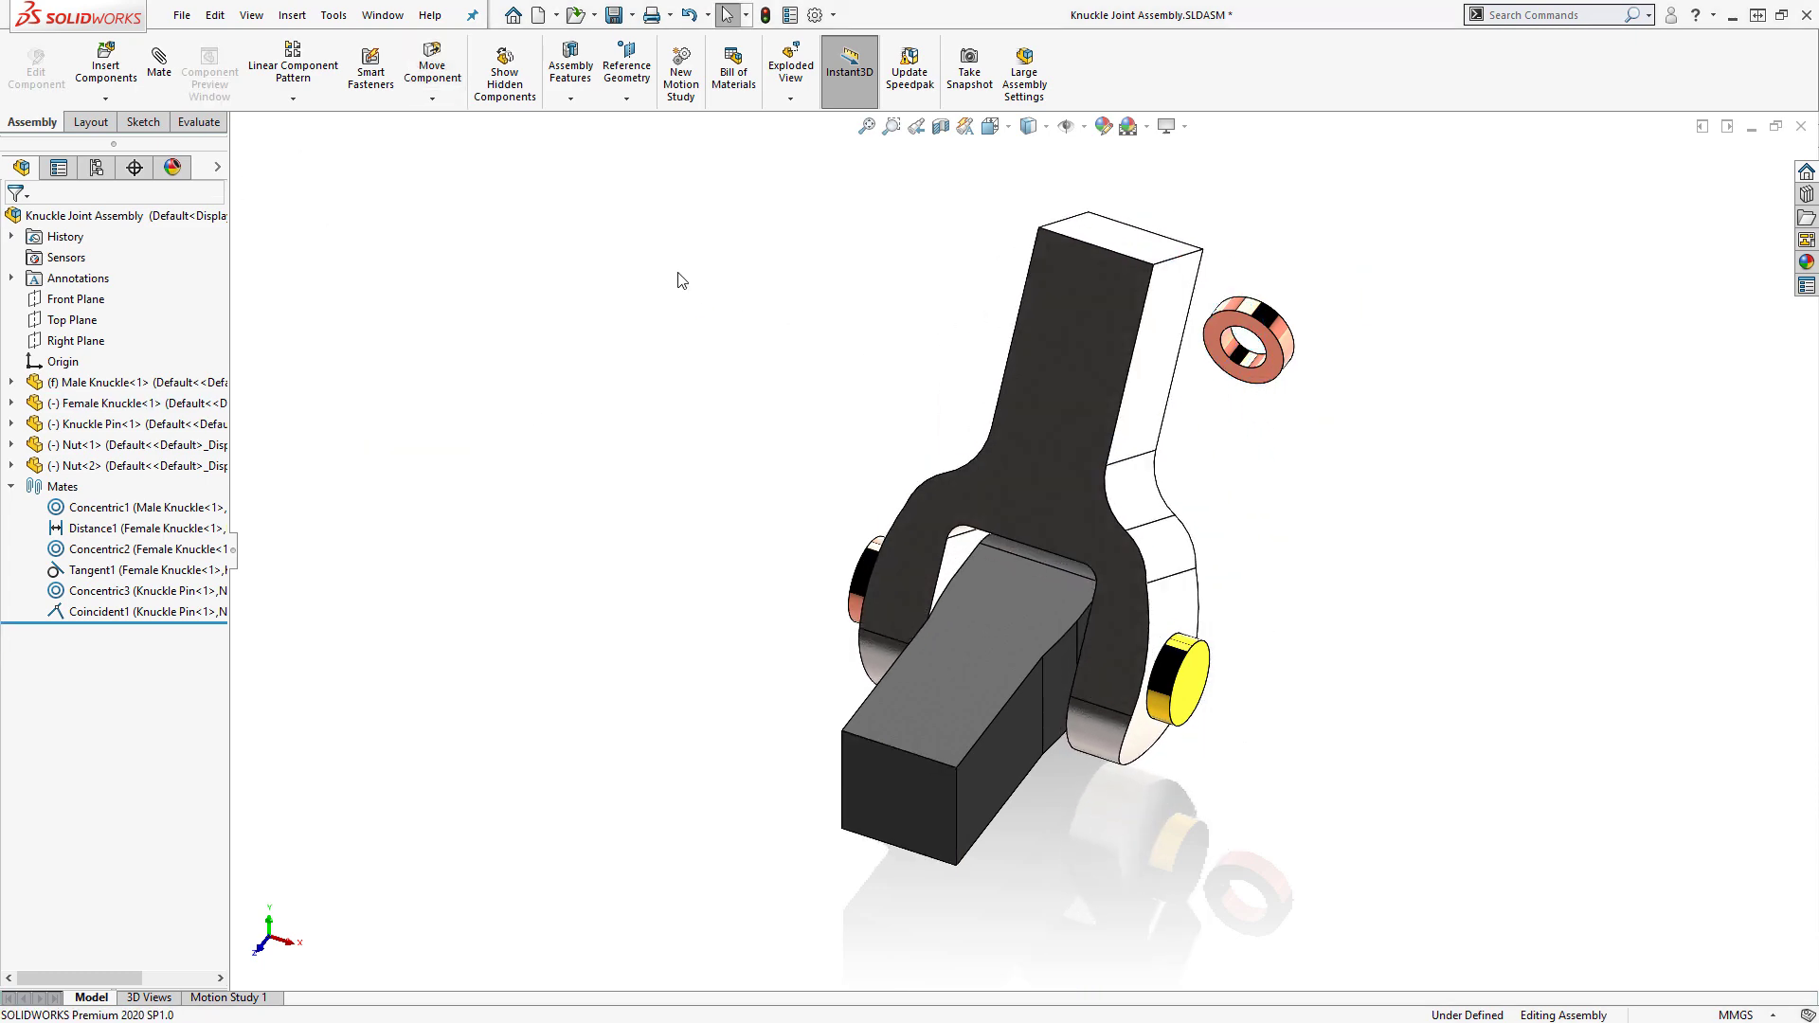
click(160, 61)
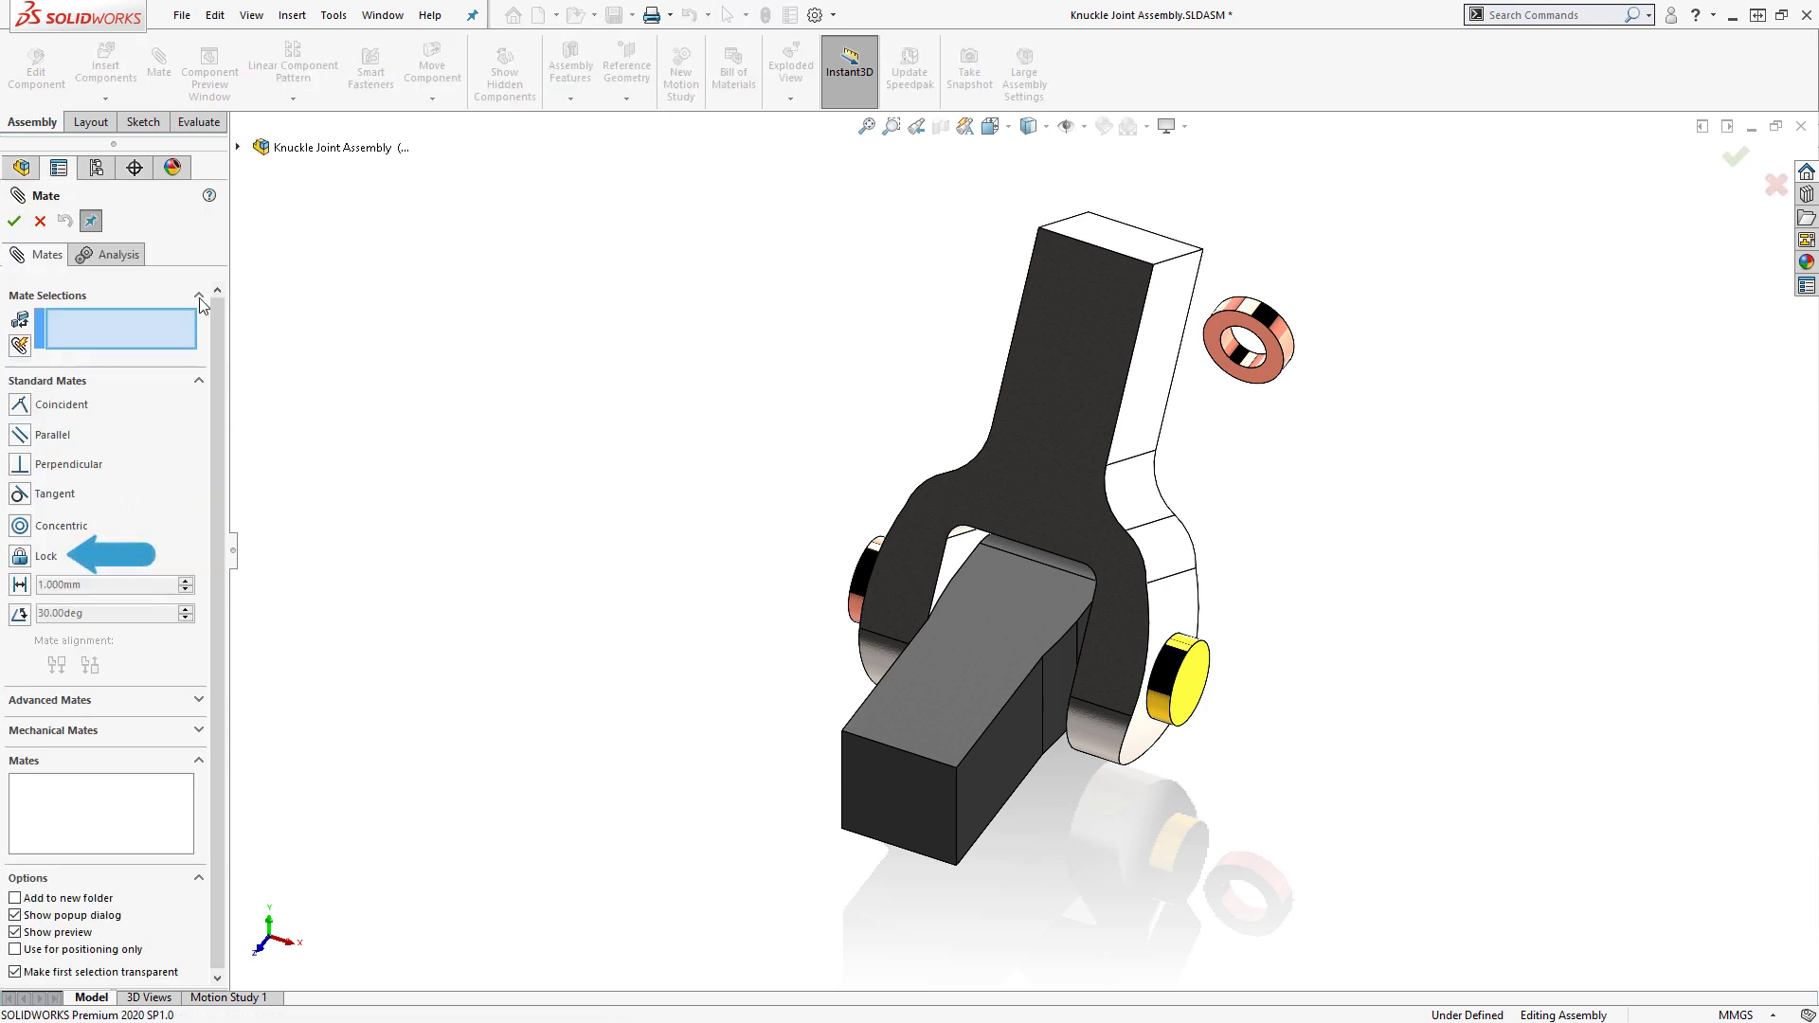
click(19, 558)
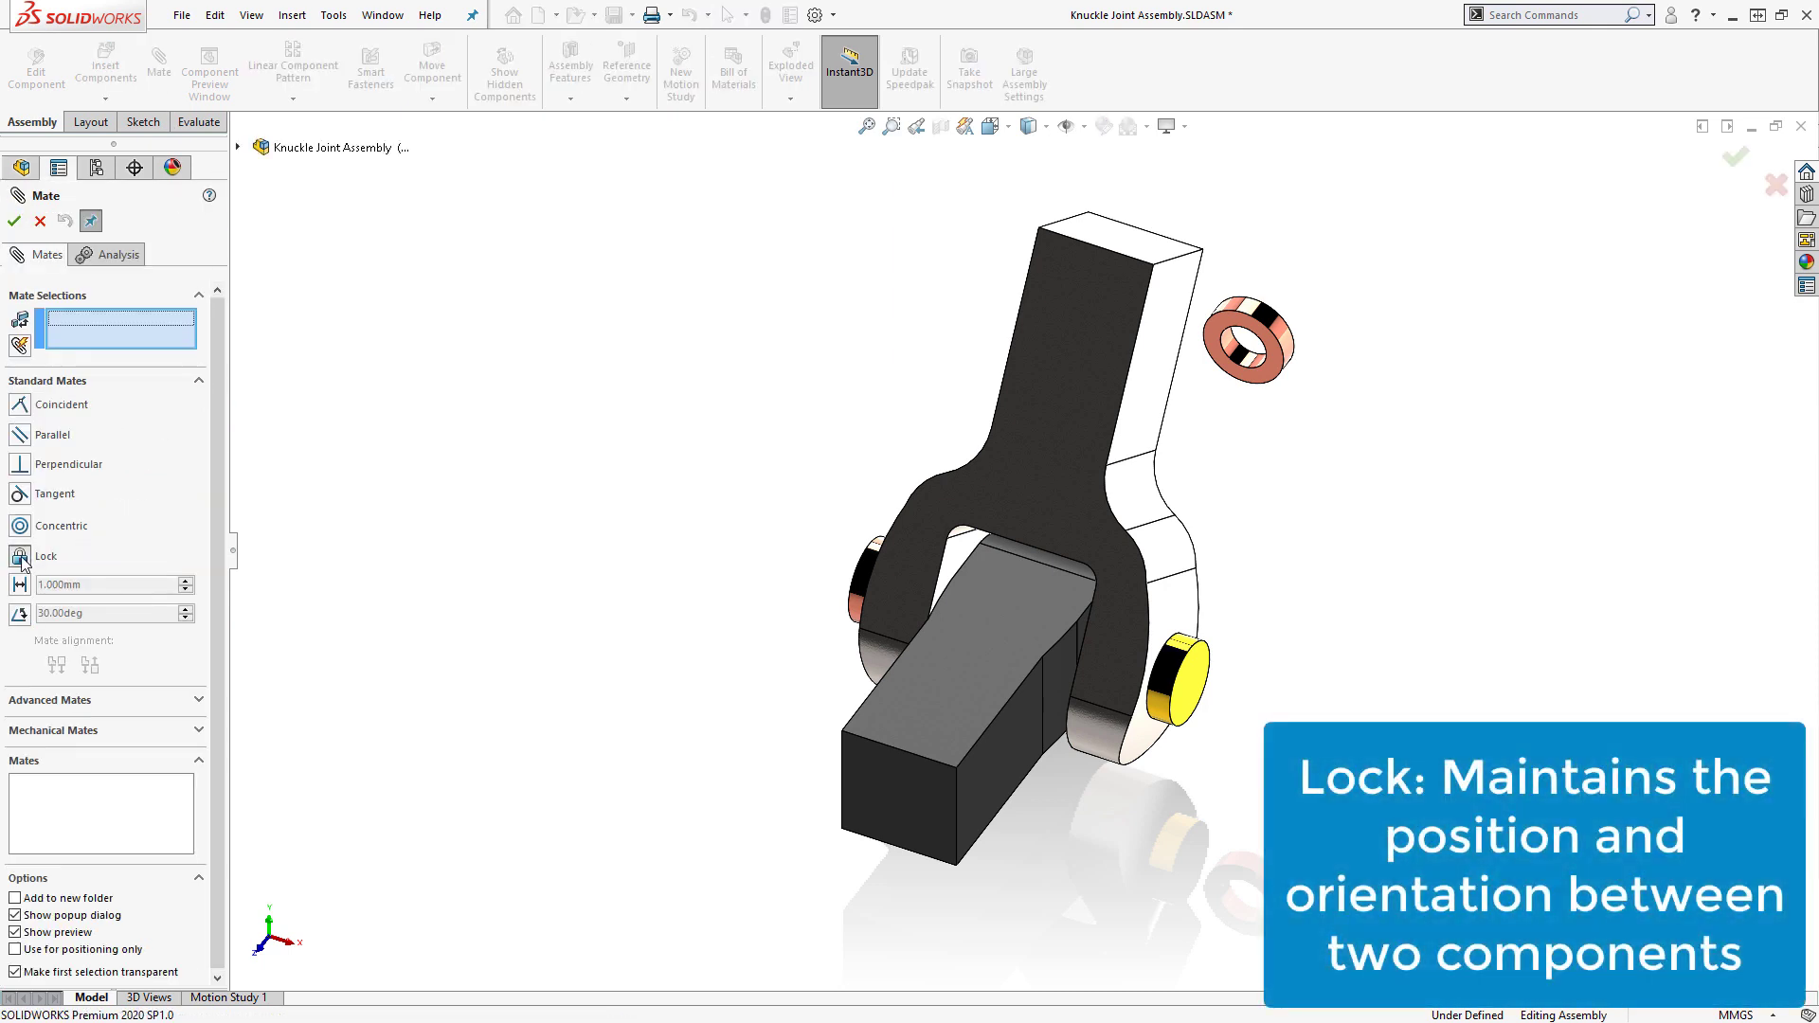
click(1064, 330)
click(1253, 332)
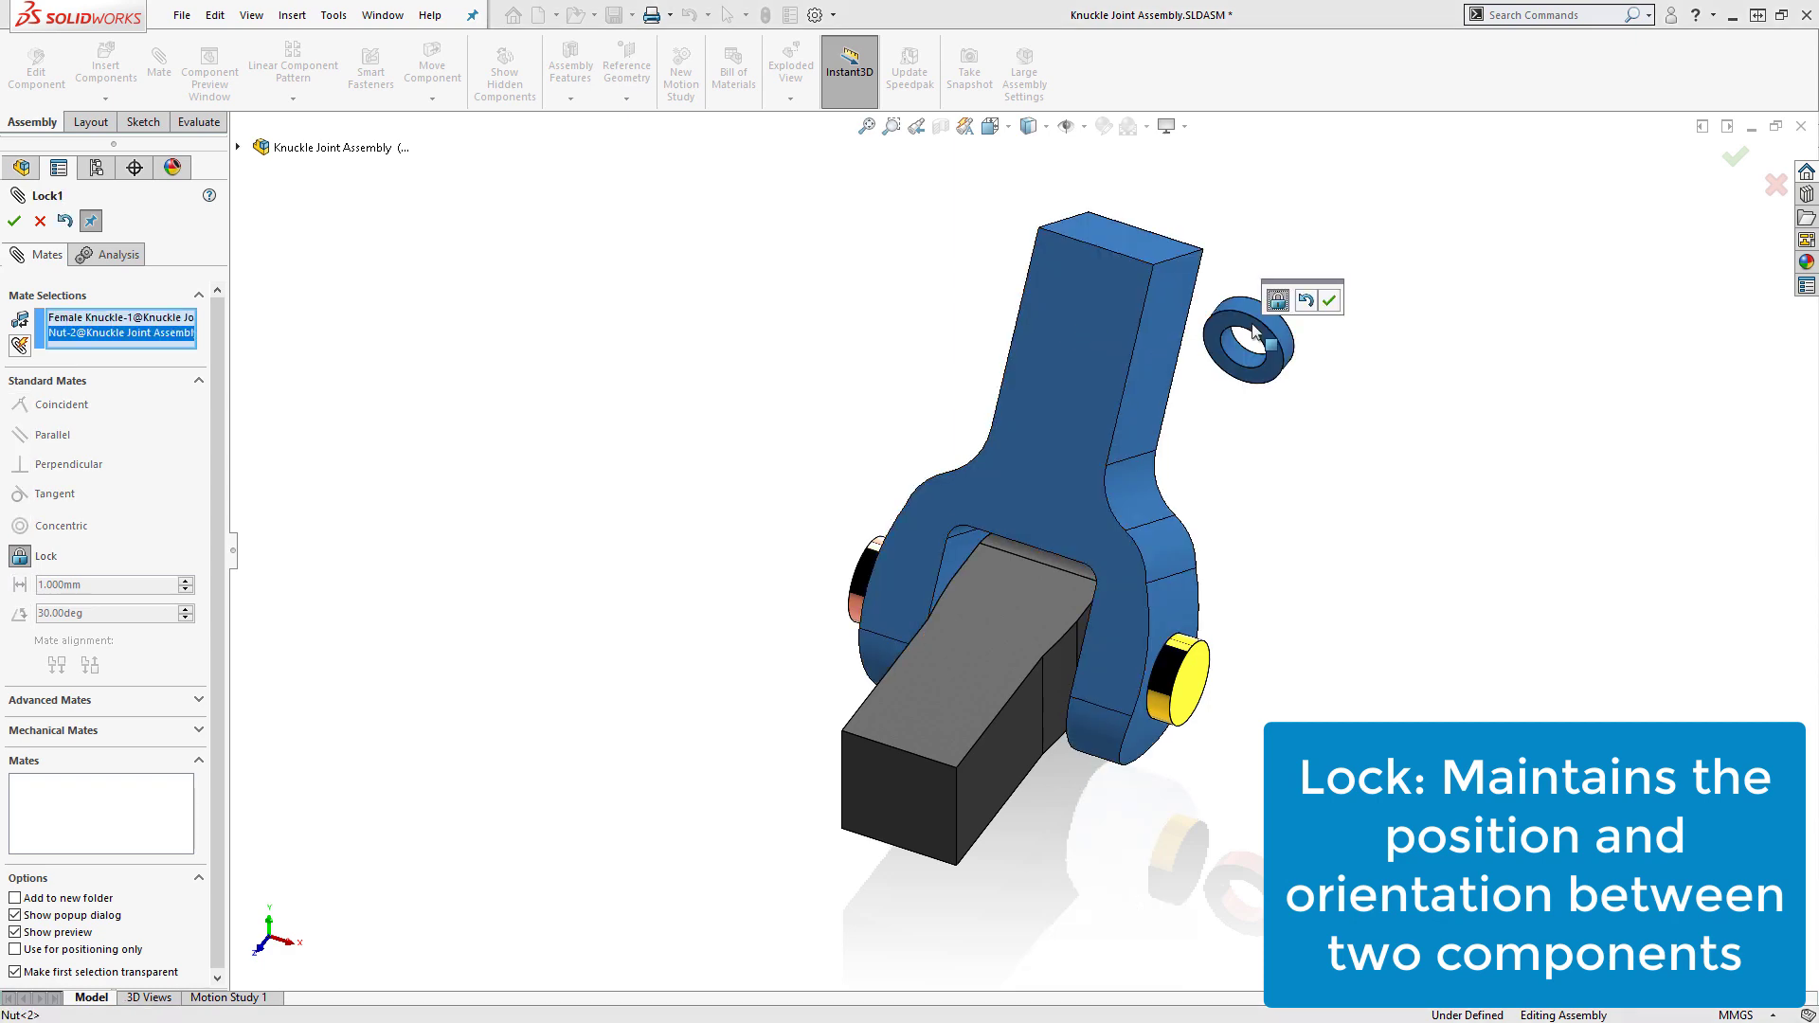
click(14, 221)
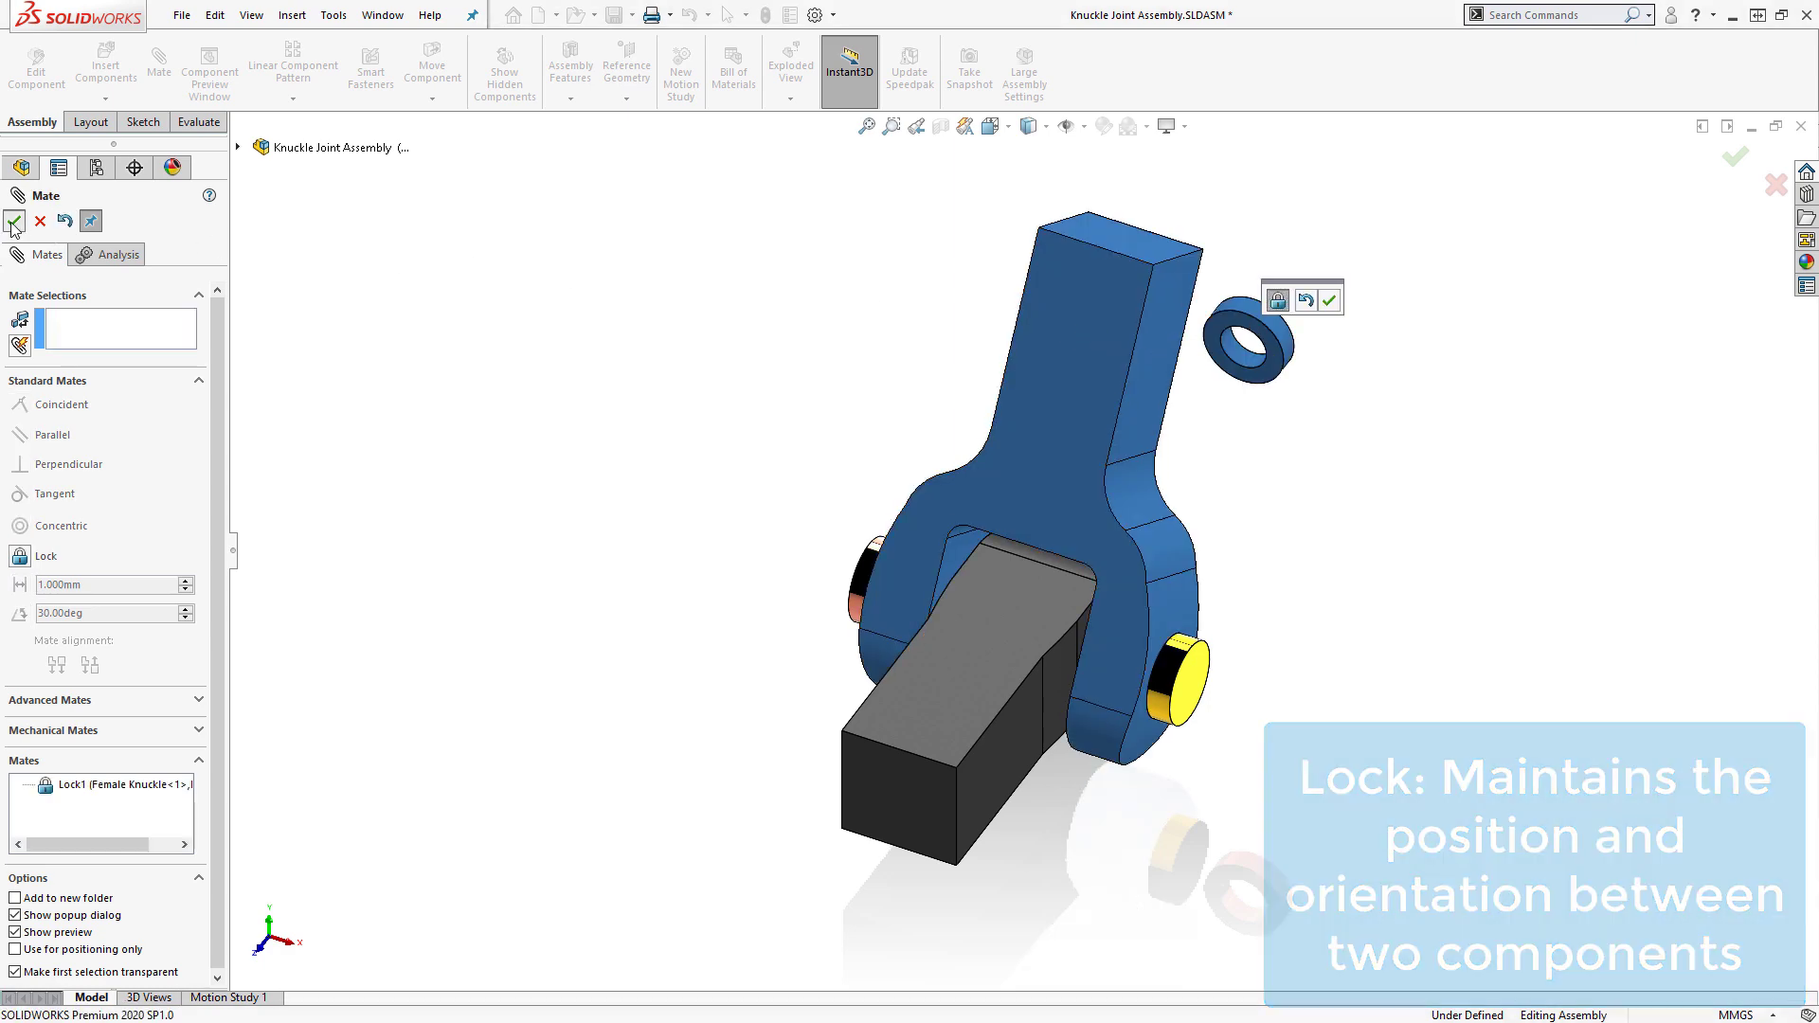
click(15, 221)
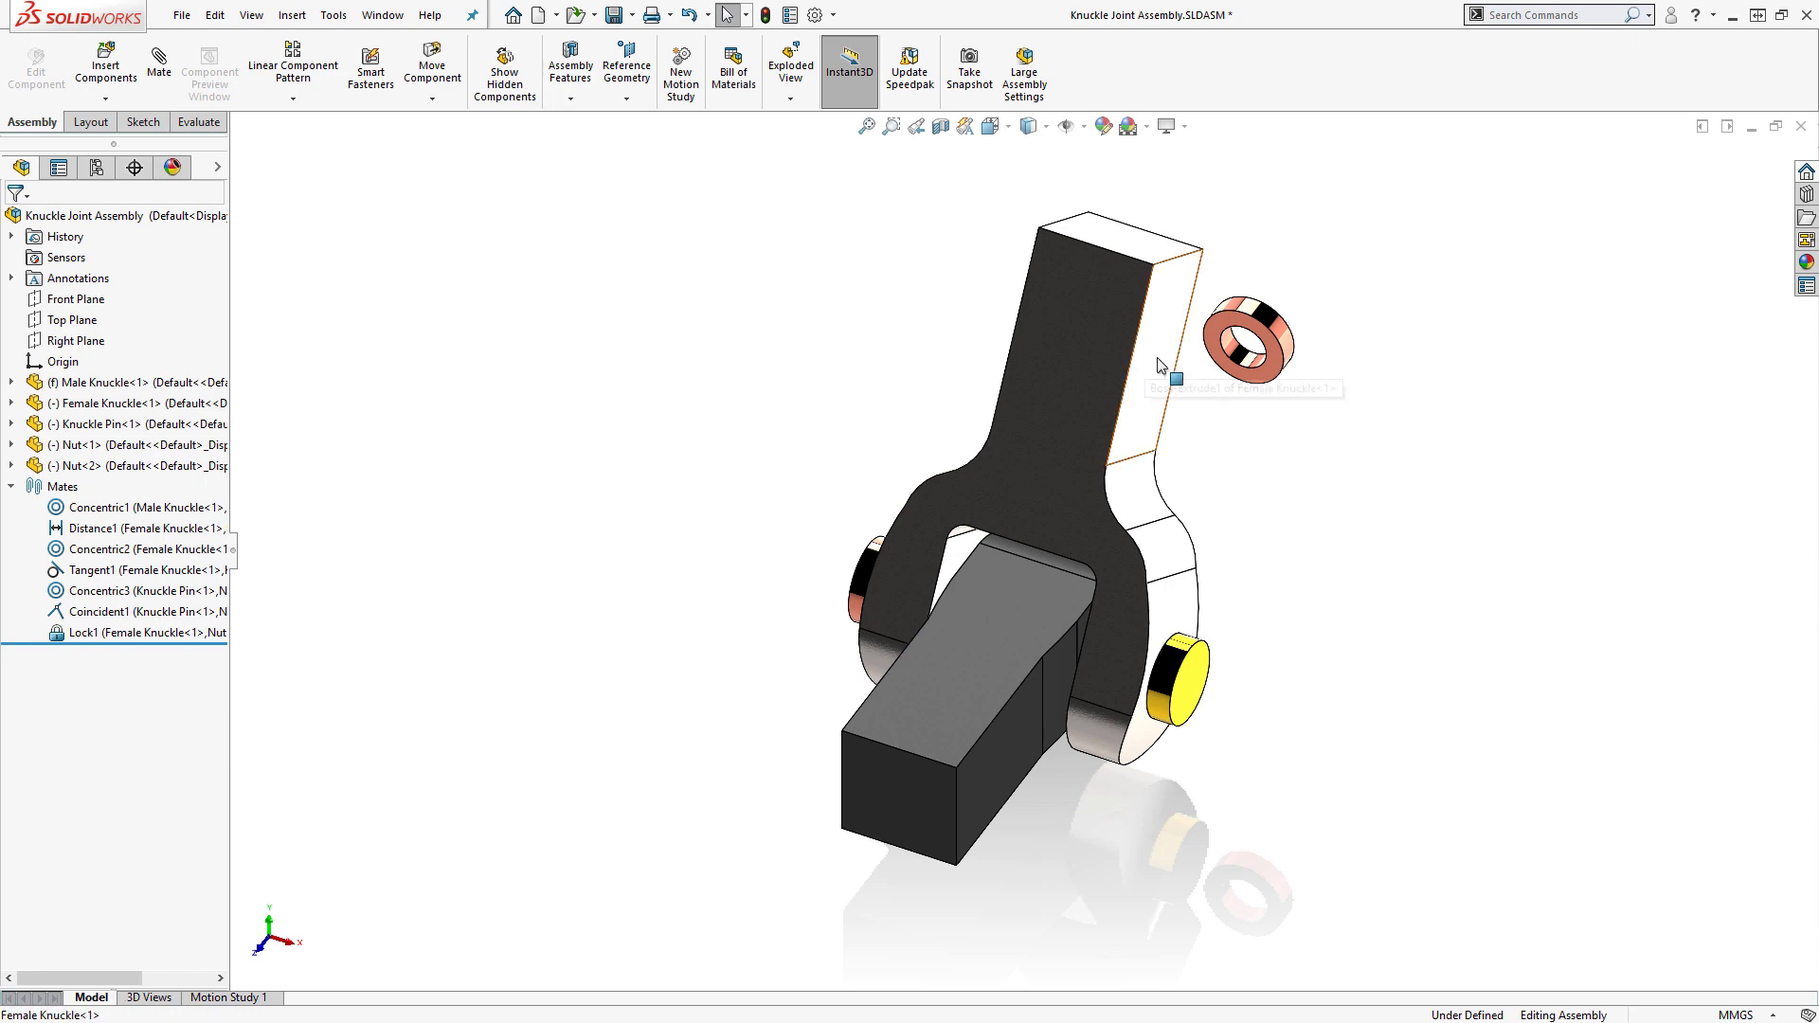
Drag the Female Knuckle and Nut<2> to show the locked nut moving with the knuckle
drag(1169, 364, 1284, 410)
click(1287, 467)
middle_drag(1288, 467, 1327, 508)
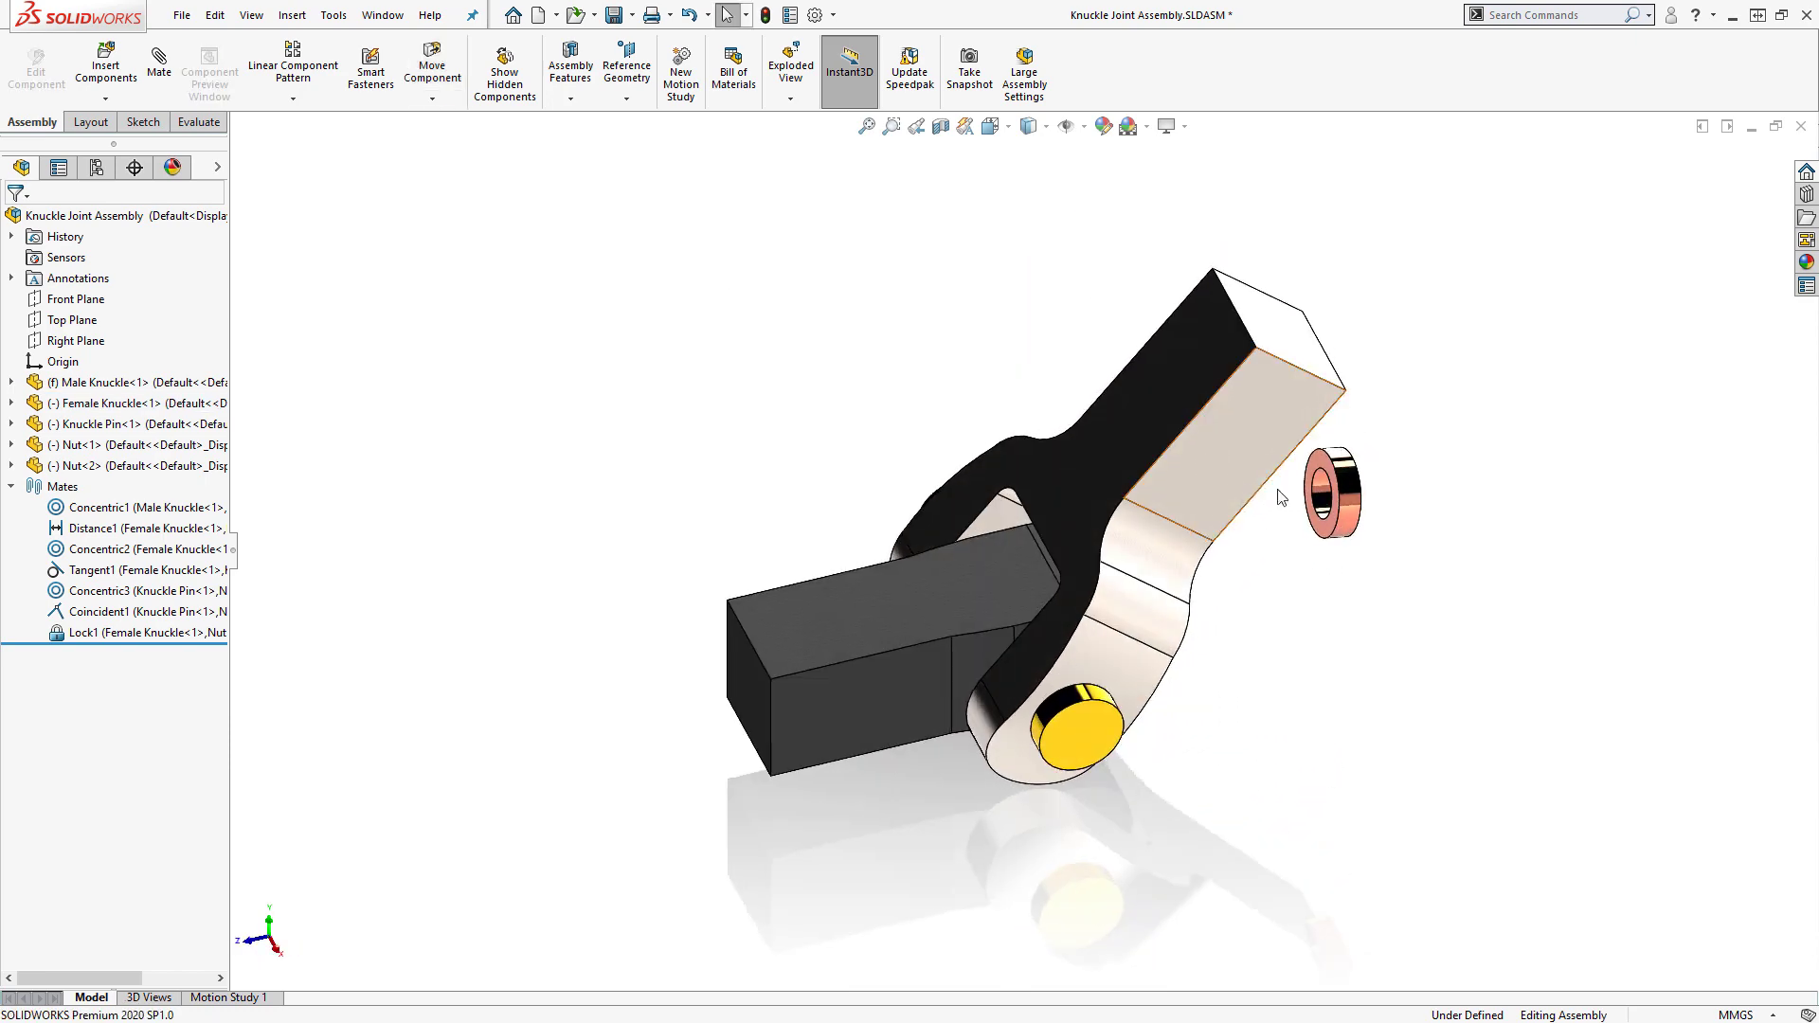
drag(1327, 508, 1312, 611)
click(1312, 611)
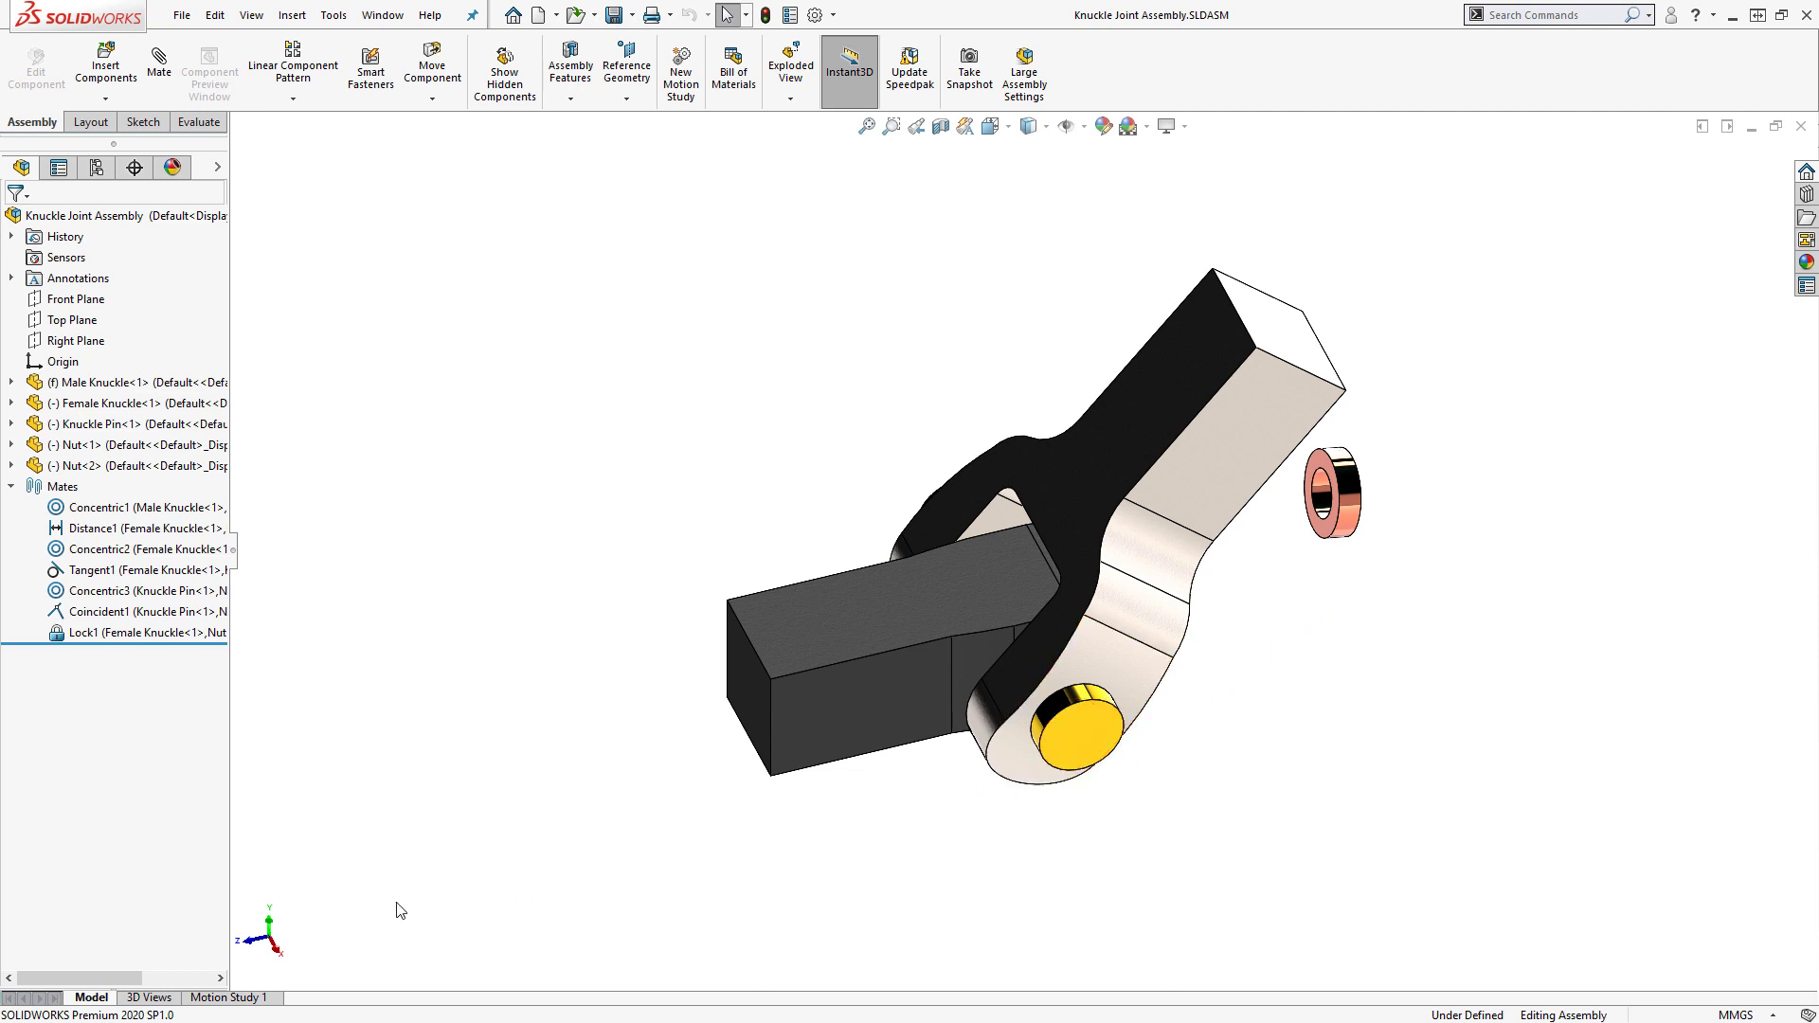
middle_drag(399, 909, 1345, 897)
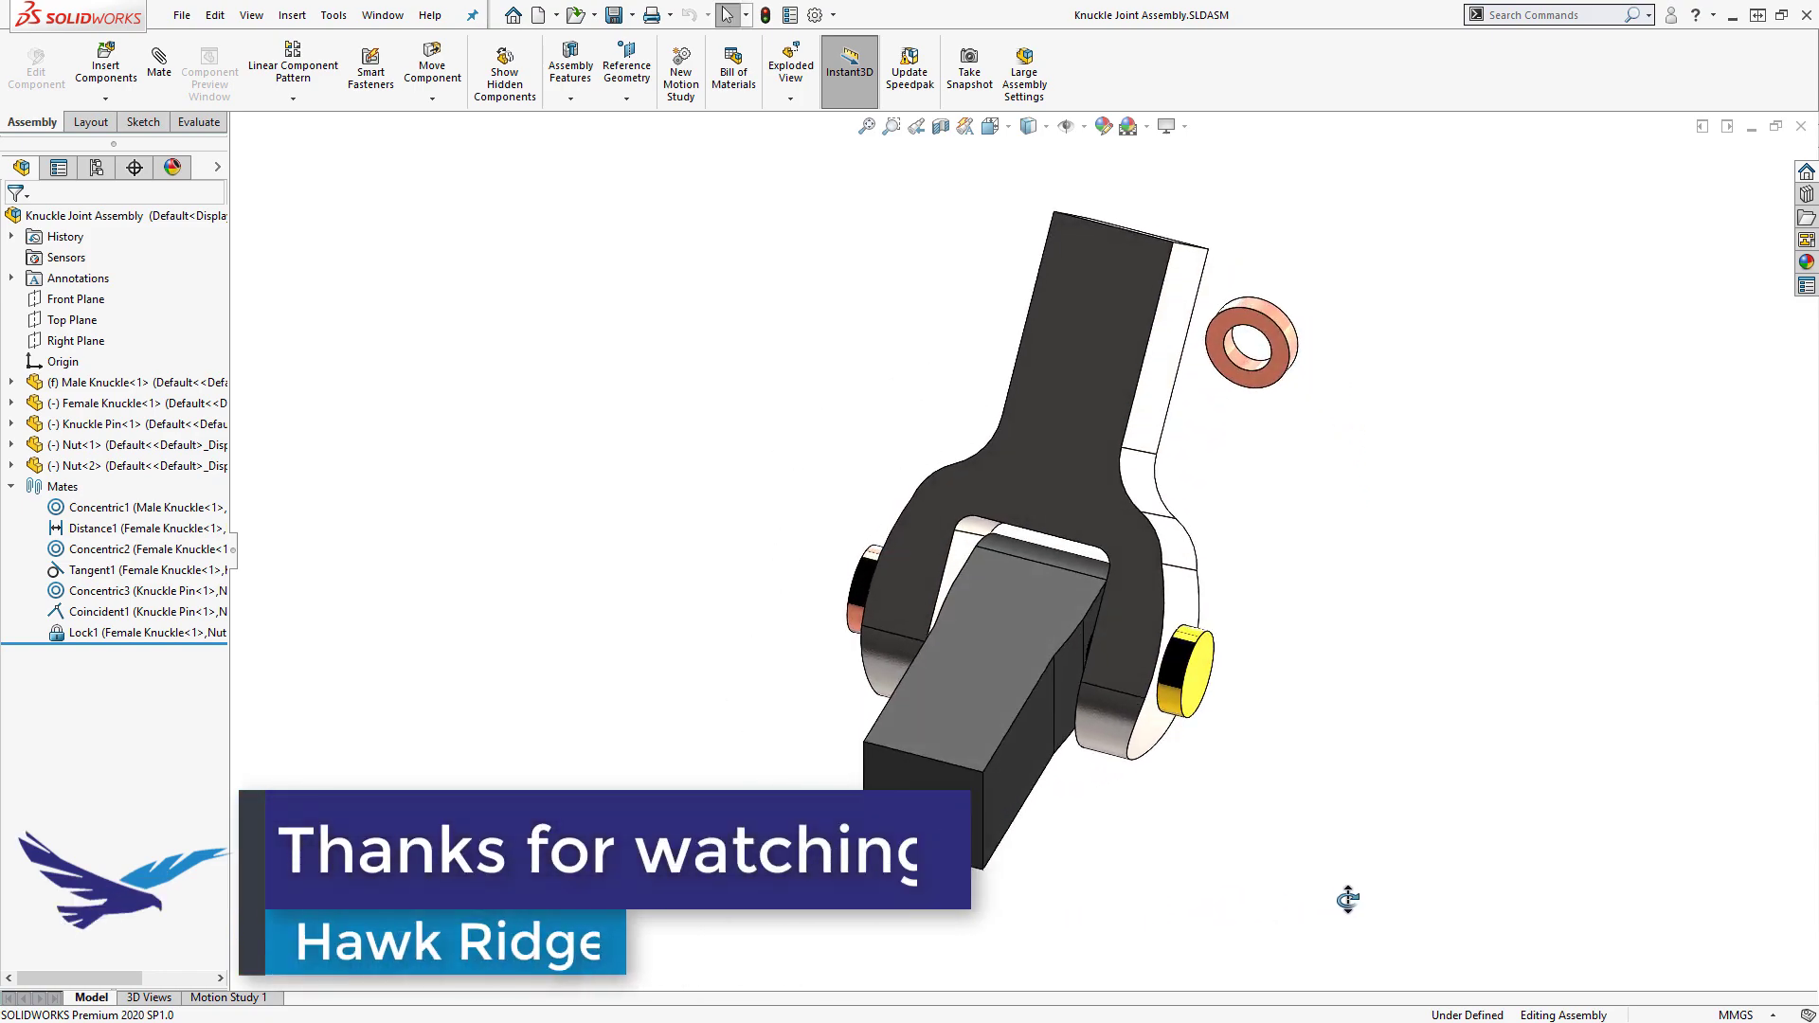